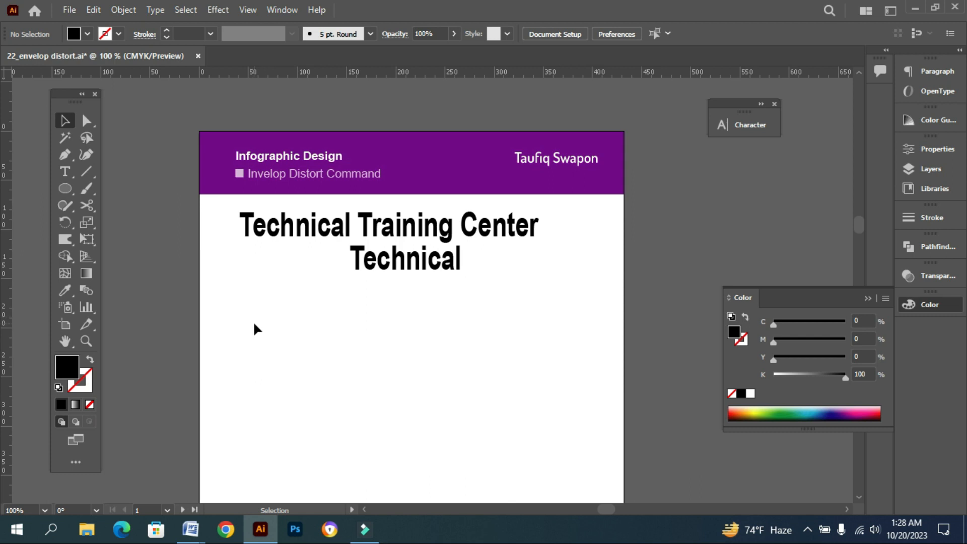
# Move the single word "Technical" off the artboard's left side and centre "Technical Training Center" just below the purple header
pyautogui.press('space')
pyautogui.moveTo(328, 308); pyautogui.dragTo(324, 239)
pyautogui.moveTo(396, 203); pyautogui.dragTo(148, 187)
pyautogui.moveTo(398, 158); pyautogui.dragTo(428, 193)
pyautogui.moveTo(176, 180); pyautogui.dragTo(170, 170)
pyautogui.moveTo(358, 200)
pyautogui.mouseDown()
pyautogui.moveTo(345, 186)
pyautogui.moveTo(359, 186)
pyautogui.mouseUp()
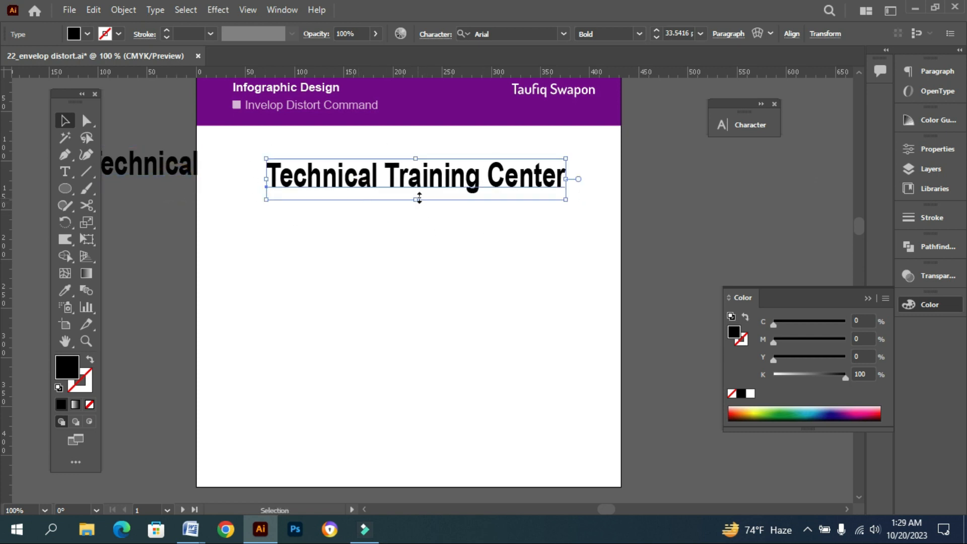
pyautogui.moveTo(419, 198); pyautogui.dragTo(406, 184)
# Start a Make with Warp envelope on "Technical Training Center" and compare the Arc style's horizontal and vertical orientations, ending on horizontal
pyautogui.click(122, 11)
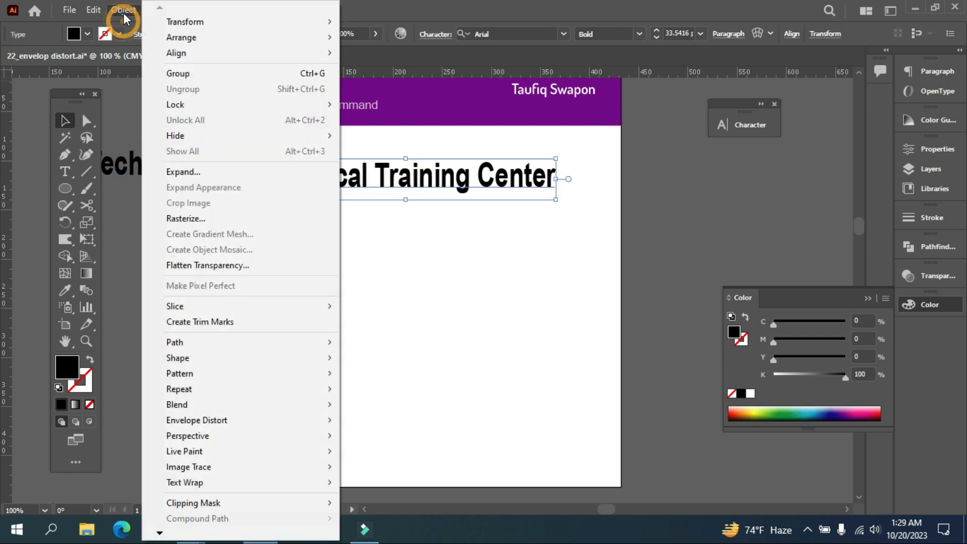
pyautogui.moveTo(218, 424)
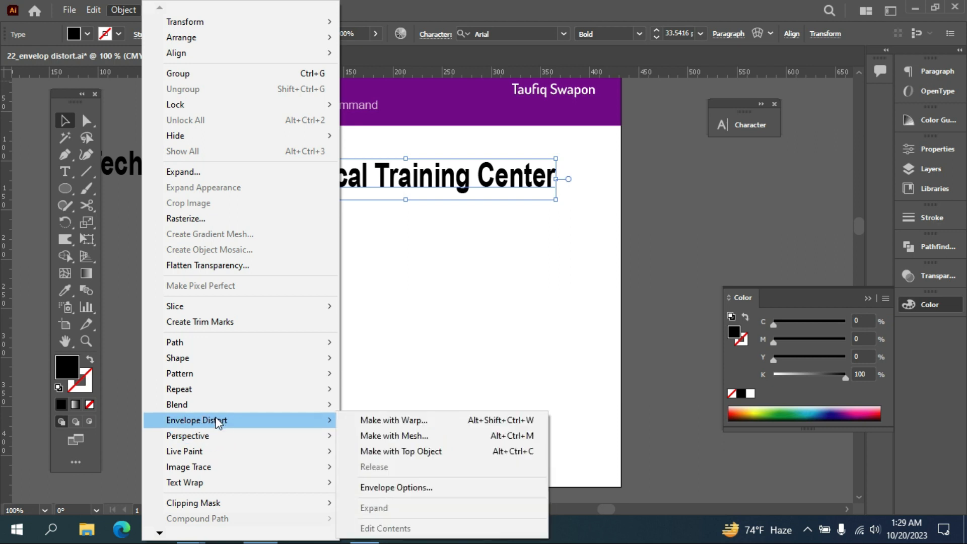
pyautogui.click(401, 421)
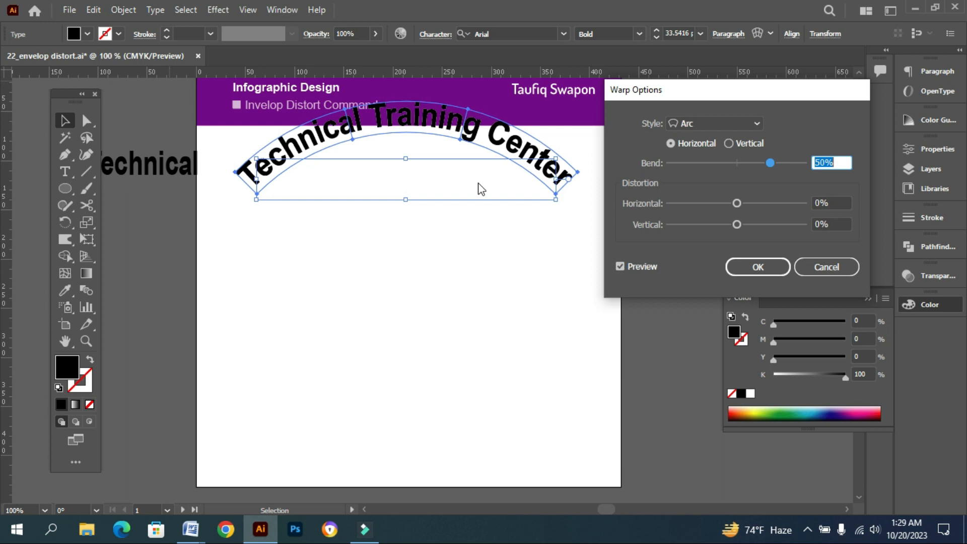
pyautogui.moveTo(736, 99); pyautogui.dragTo(678, 99)
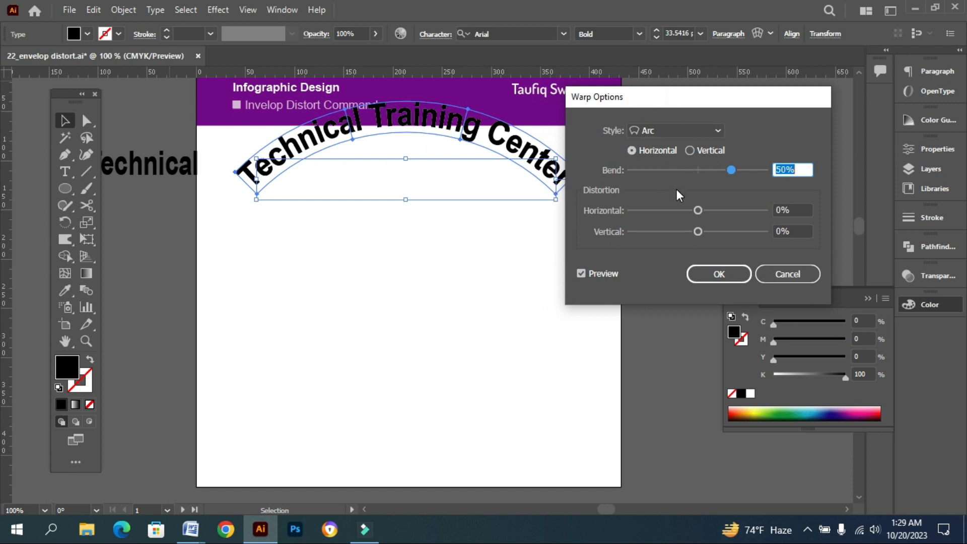
pyautogui.click(662, 131)
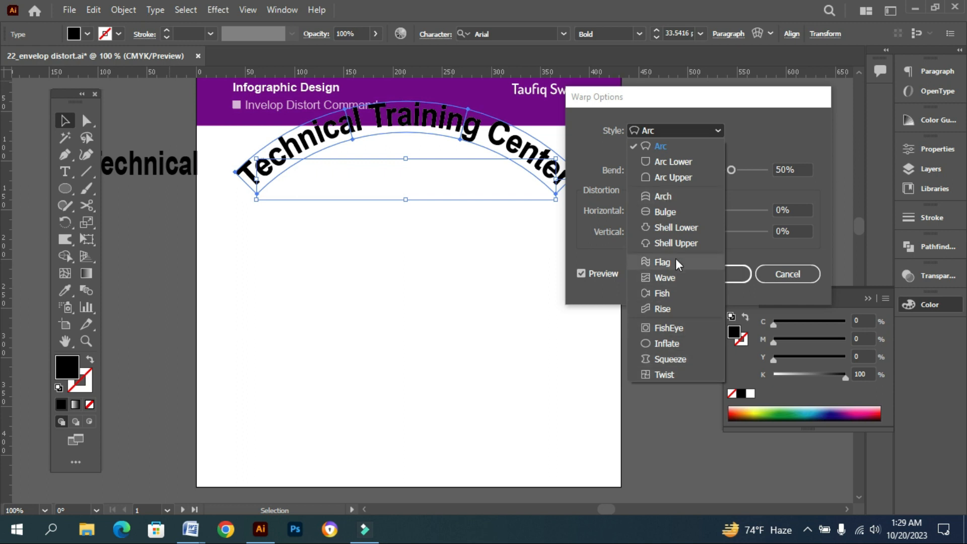
pyautogui.click(731, 121)
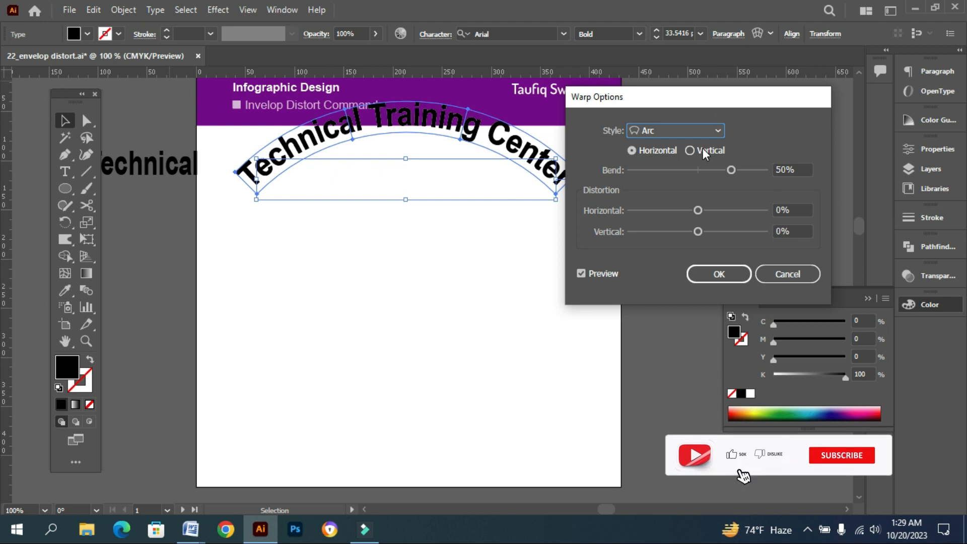
pyautogui.click(632, 150)
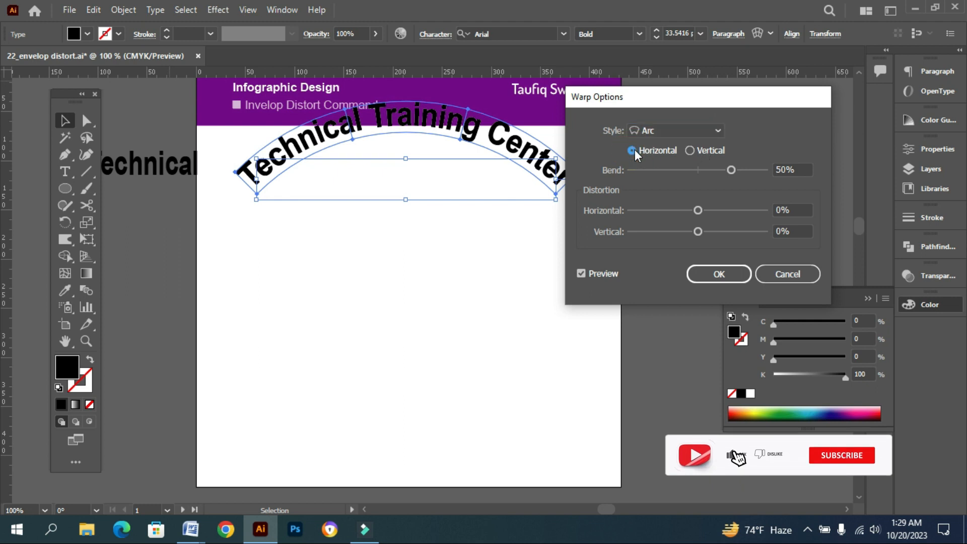
pyautogui.click(689, 150)
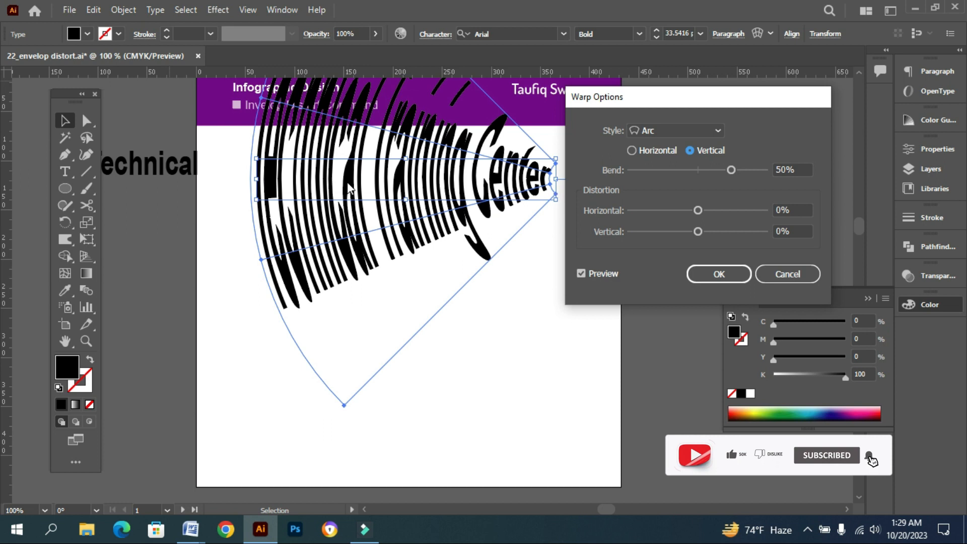
pyautogui.click(634, 150)
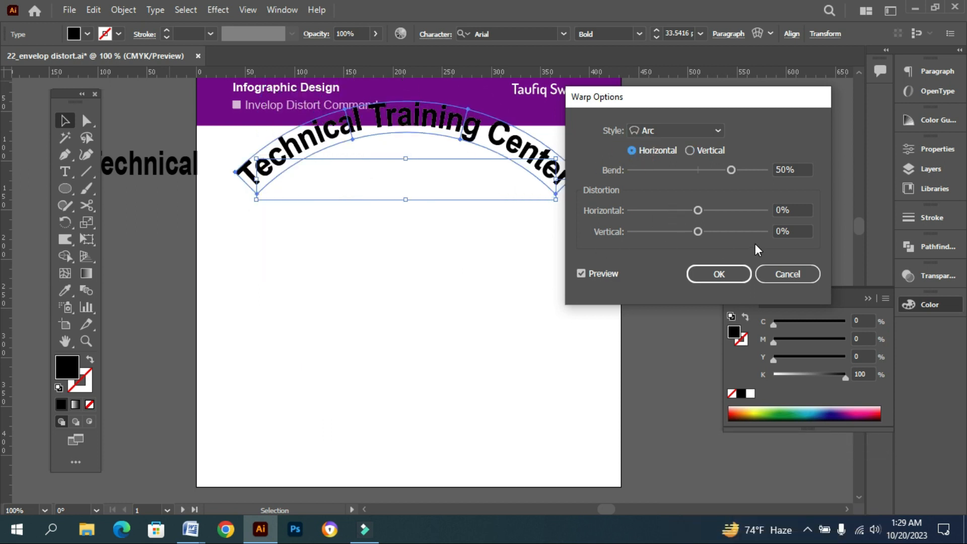
# Try horizontal Arc bends of 65%, -77% and 41% on the text
pyautogui.moveTo(735, 171); pyautogui.dragTo(744, 171)
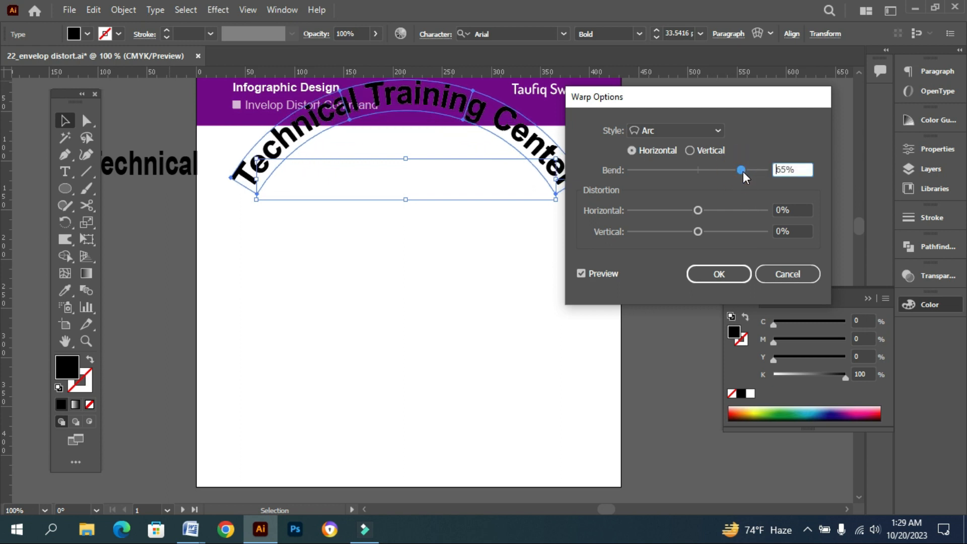
pyautogui.moveTo(742, 171); pyautogui.dragTo(648, 172)
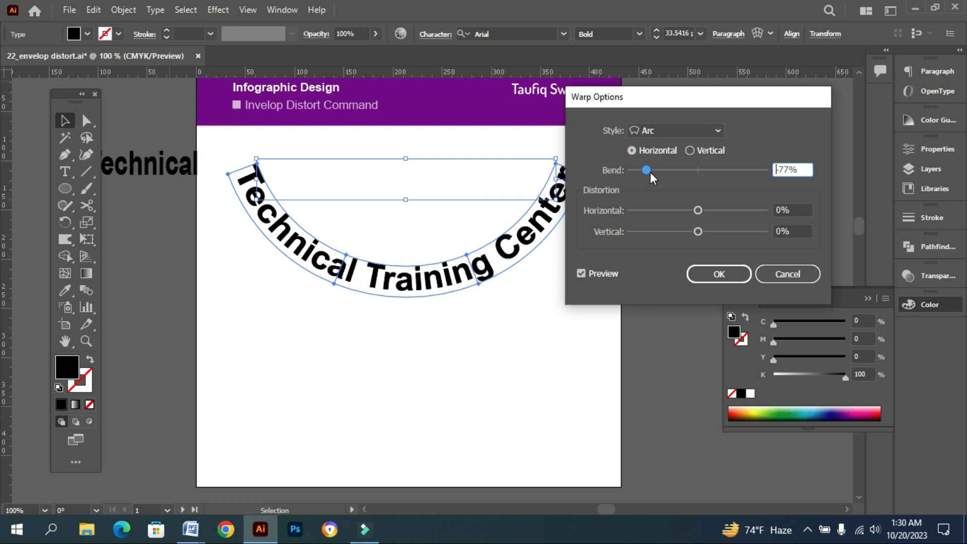
pyautogui.moveTo(651, 172); pyautogui.dragTo(726, 171)
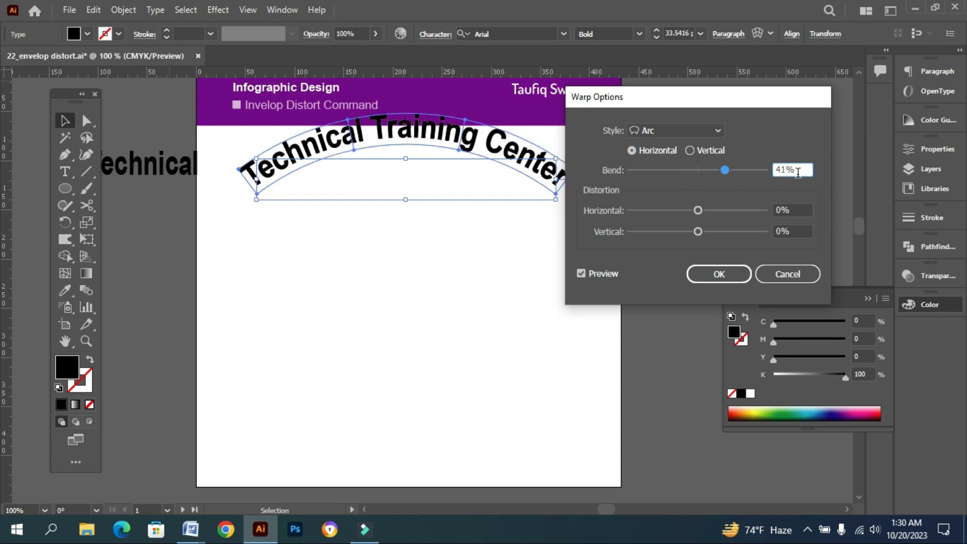
# Set the Arc bend to 50%, apply the warp and move the curved text down below the purple header
pyautogui.click(726, 174)
pyautogui.write('50')
pyautogui.click(604, 274)
pyautogui.click(729, 274)
pyautogui.moveTo(444, 161); pyautogui.dragTo(444, 194)
pyautogui.click(435, 300)
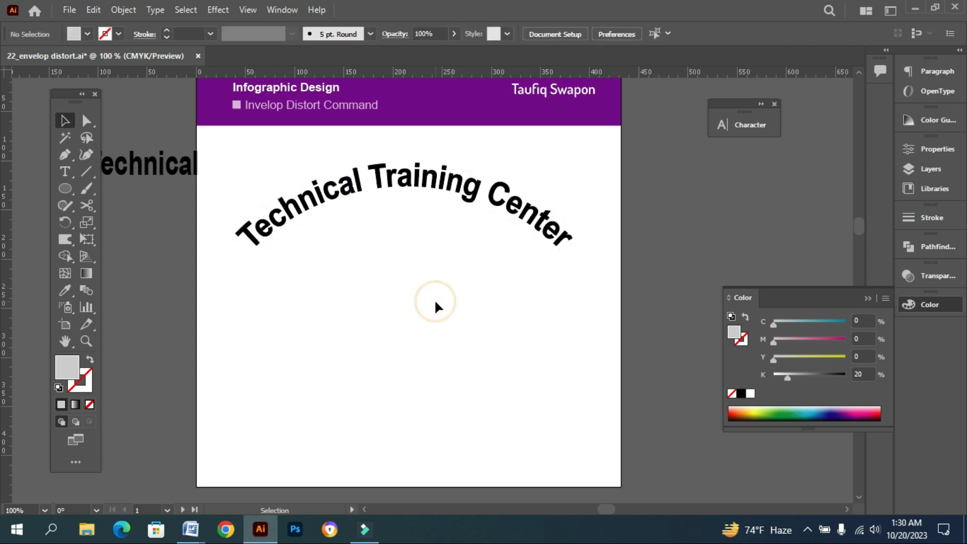
# Release the curved text's envelope distortion, then pull the grey arc mesh away from the text and delete it
pyautogui.click(423, 180)
pyautogui.click(126, 11)
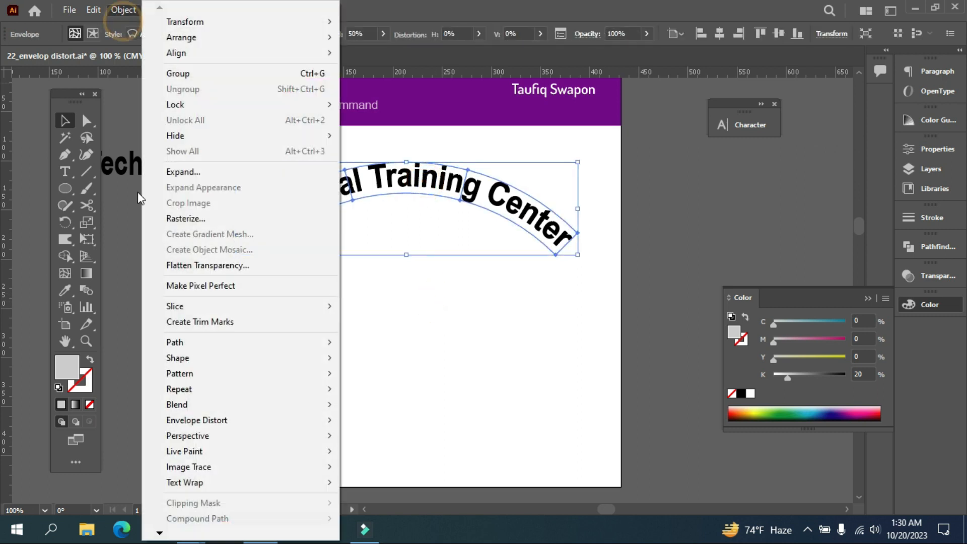
pyautogui.moveTo(195, 422)
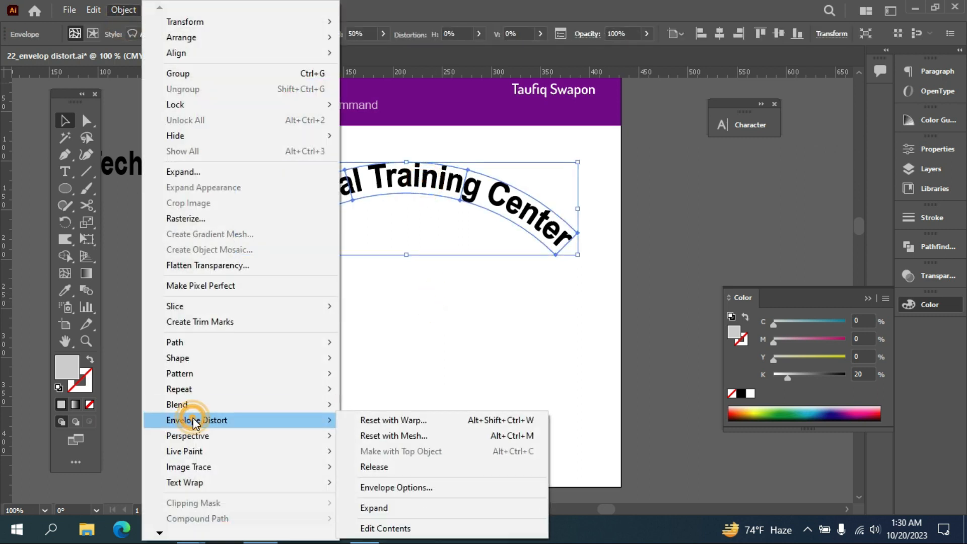
pyautogui.click(391, 466)
pyautogui.click(385, 399)
pyautogui.moveTo(442, 197); pyautogui.dragTo(436, 348)
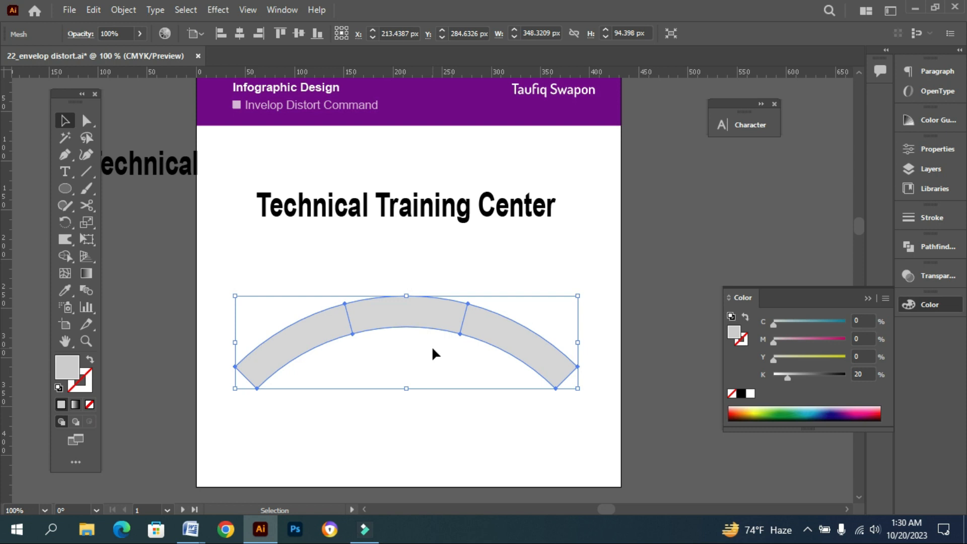
pyautogui.press('Delete')
# Place two copies of "Technical Training Center" on the page and warp the upper one with a horizontal Arc at 50% bend, below the header
pyautogui.moveTo(394, 217); pyautogui.dragTo(304, 176)
pyautogui.click(123, 10)
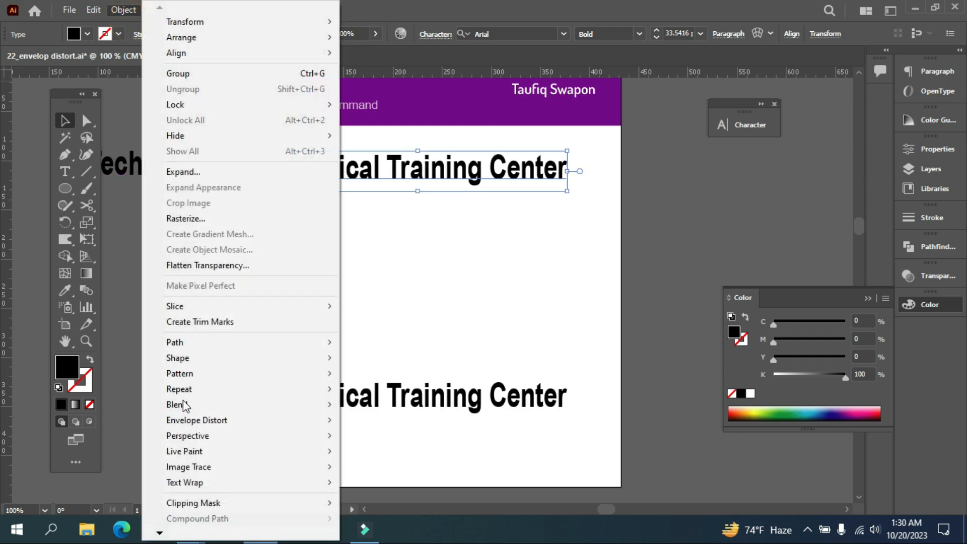
pyautogui.moveTo(195, 421)
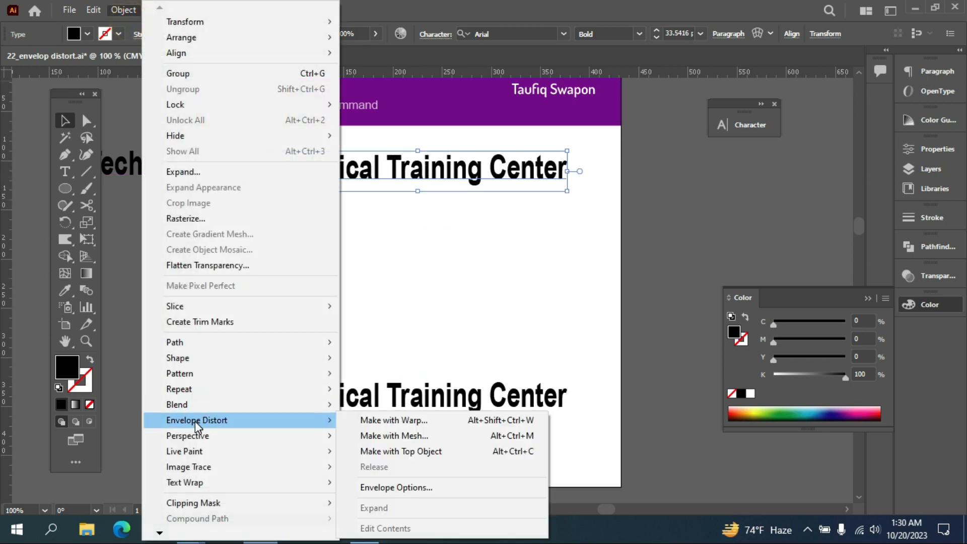
pyautogui.click(358, 421)
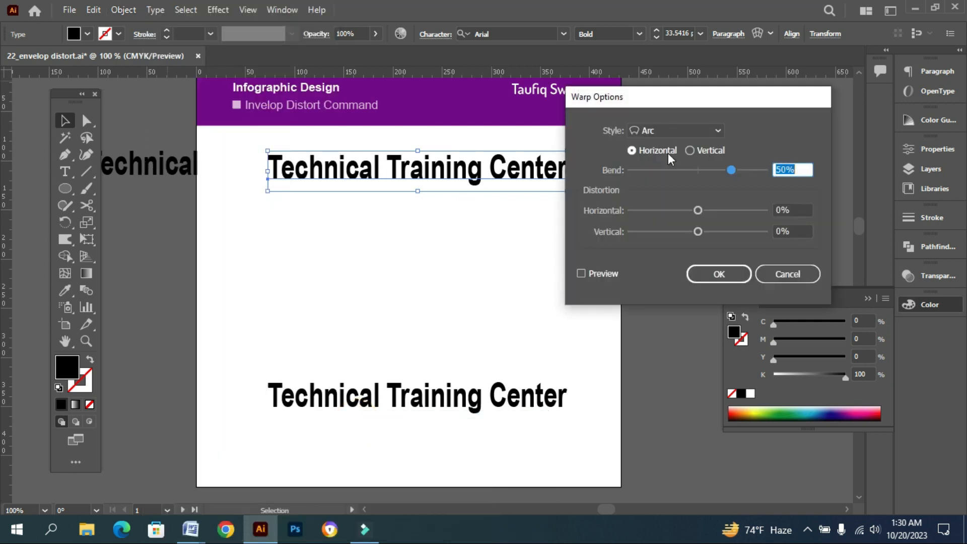
pyautogui.moveTo(660, 100); pyautogui.dragTo(655, 93)
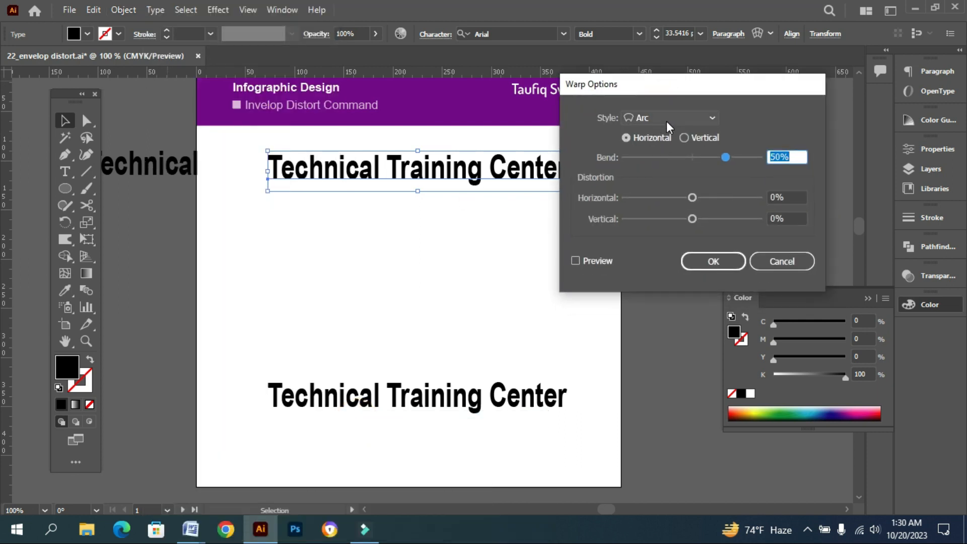
pyautogui.click(590, 261)
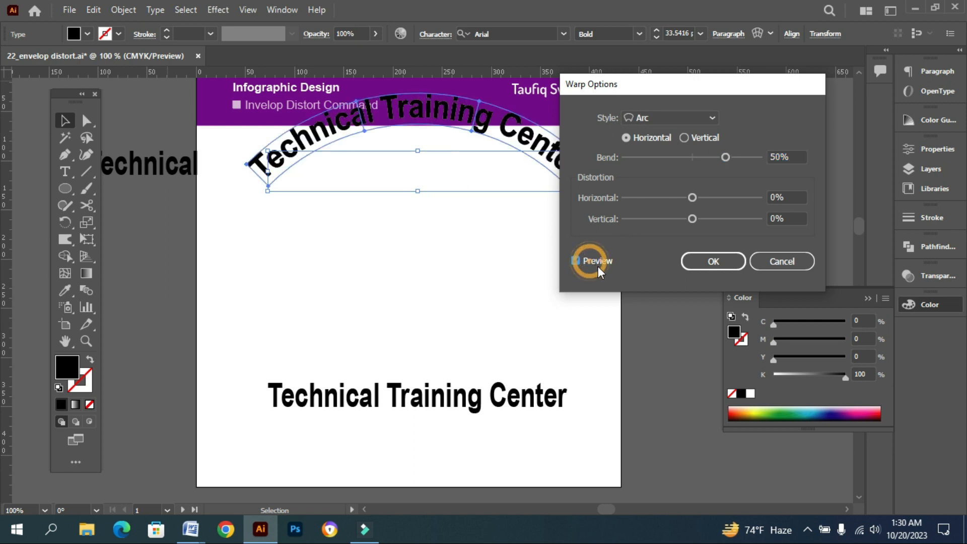
pyautogui.click(699, 262)
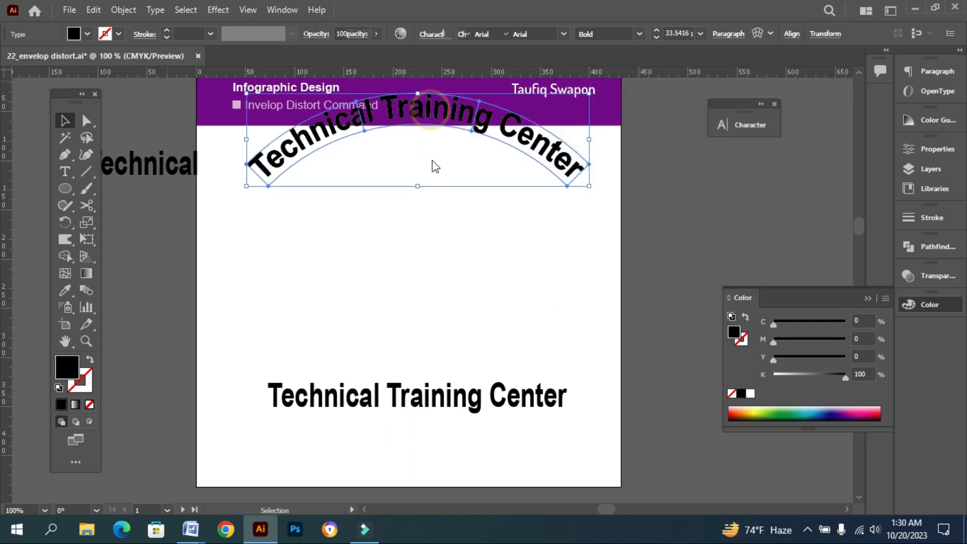
pyautogui.moveTo(423, 125); pyautogui.dragTo(421, 171)
# Duplicate the straight text to just beneath the arc line and start a horizontal Arch warp on the copy
pyautogui.click(421, 402)
pyautogui.moveTo(422, 383); pyautogui.dragTo(428, 247)
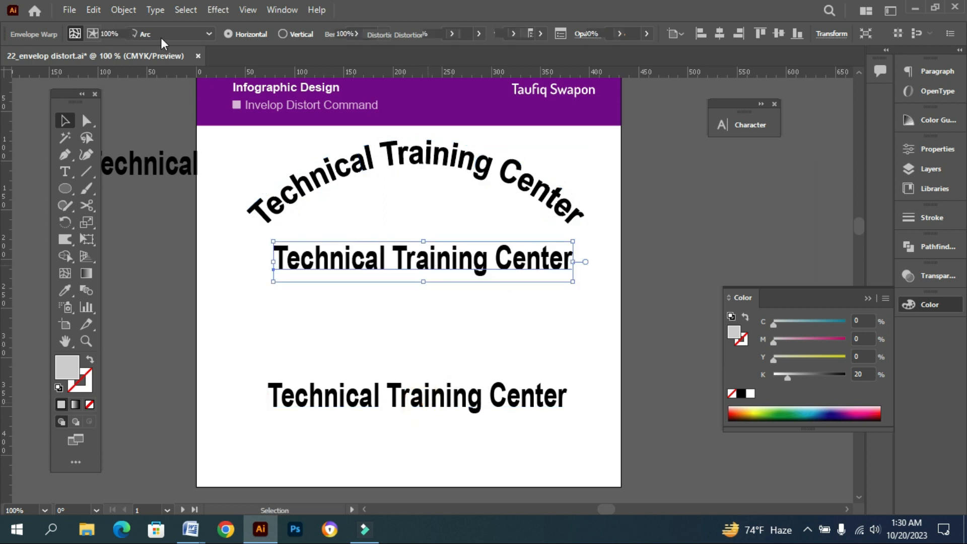
pyautogui.click(129, 11)
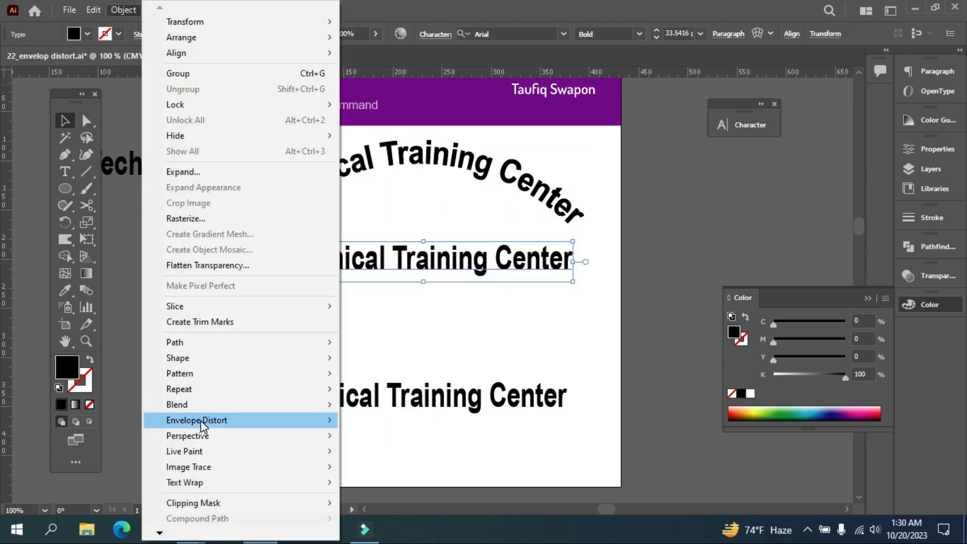
pyautogui.moveTo(201, 420)
pyautogui.click(388, 420)
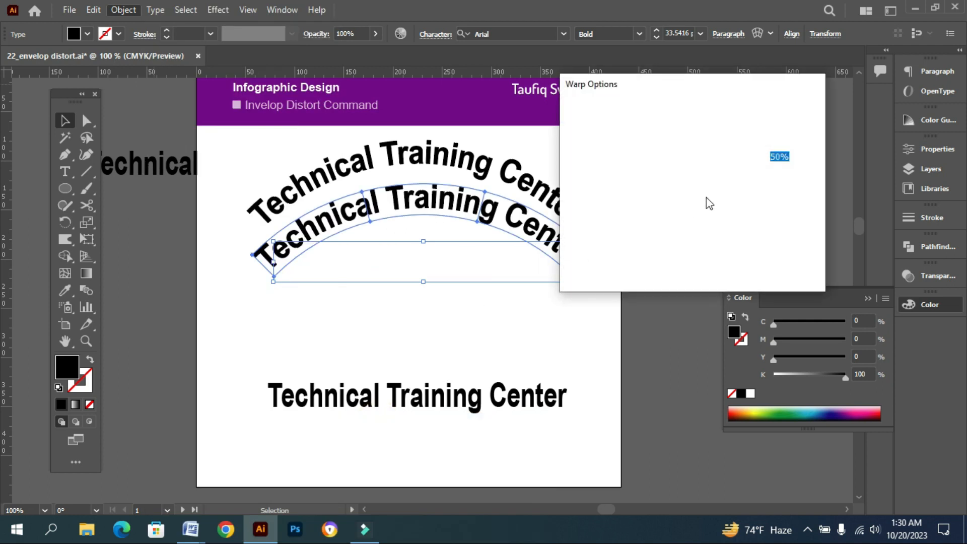
pyautogui.click(695, 118)
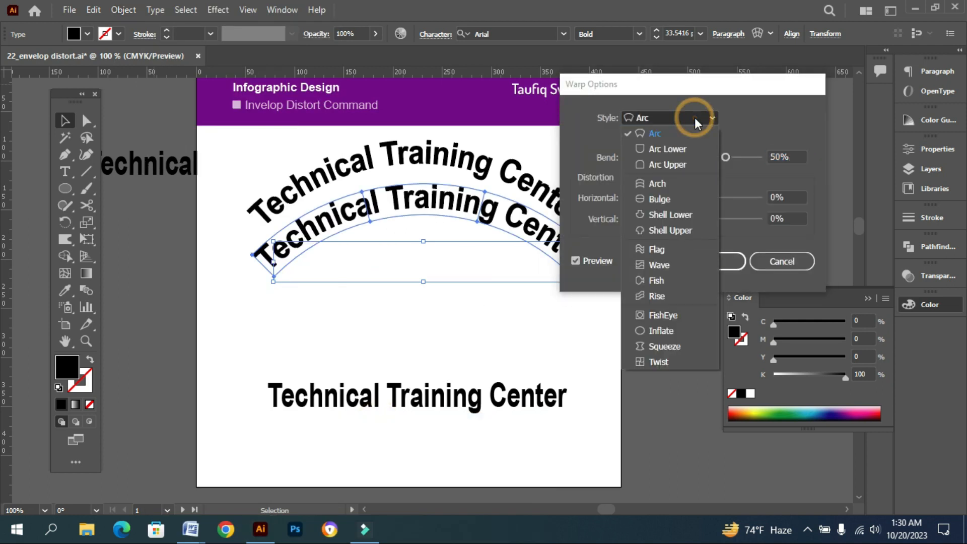
pyautogui.click(686, 185)
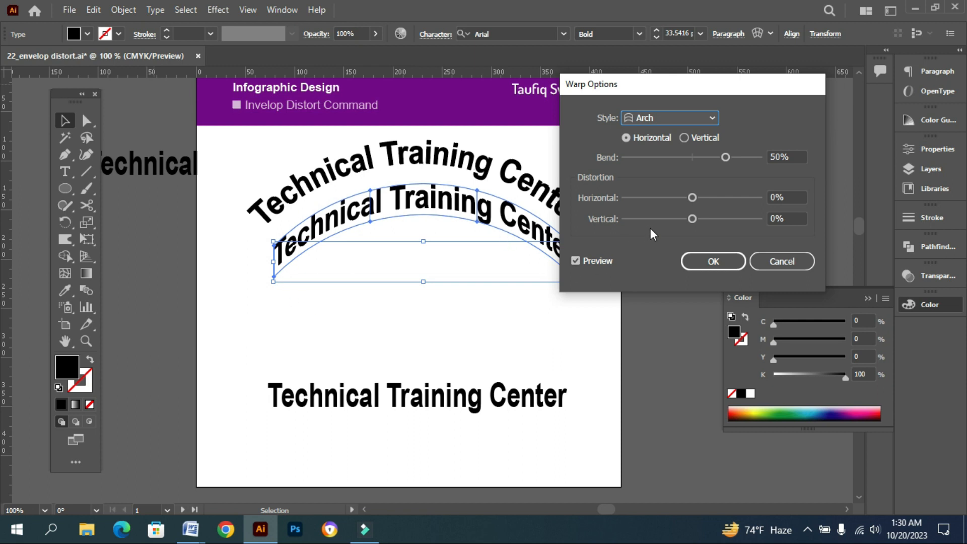
# Set the Arch bend to -59%, apply the warp and move the curved copy up closer to the arc text
pyautogui.moveTo(664, 156); pyautogui.dragTo(651, 159)
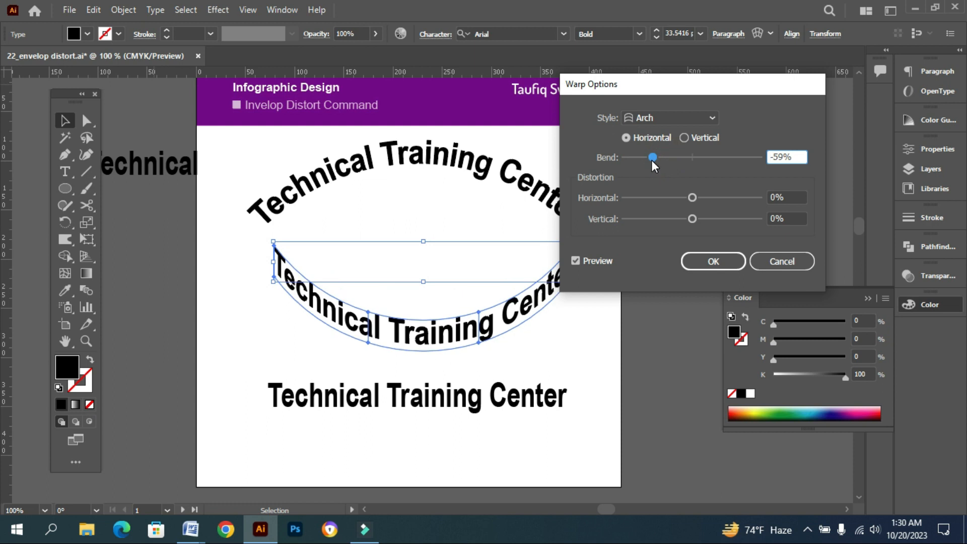
pyautogui.click(713, 261)
pyautogui.moveTo(473, 320); pyautogui.dragTo(463, 296)
# Place a copy of the straight "Technical Training Center" between the curved pair and the original line
pyautogui.press('space')
pyautogui.moveTo(434, 373); pyautogui.dragTo(426, 404)
pyautogui.moveTo(425, 402); pyautogui.dragTo(422, 313)
# Warp the new straight copy with a horizontal Flag at 100% bend
pyautogui.click(123, 10)
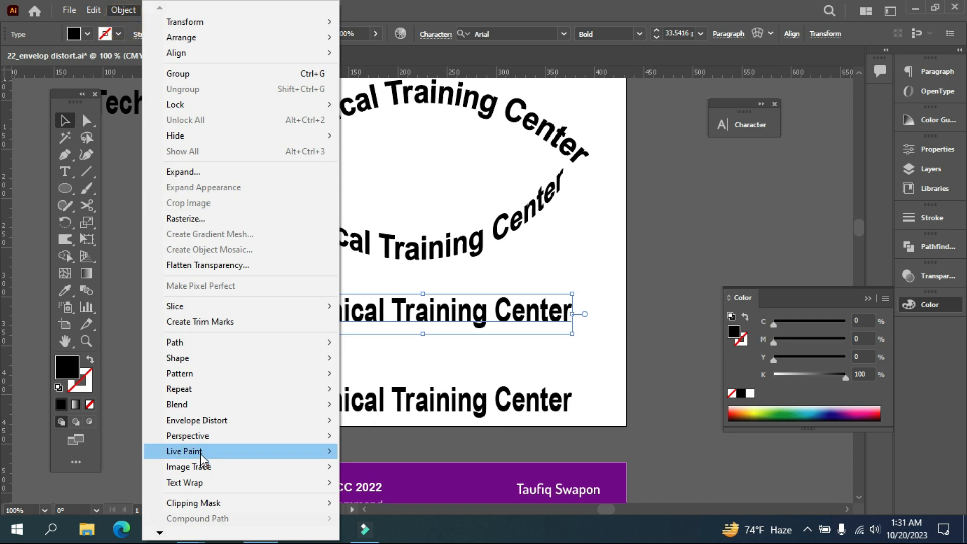
pyautogui.moveTo(197, 422)
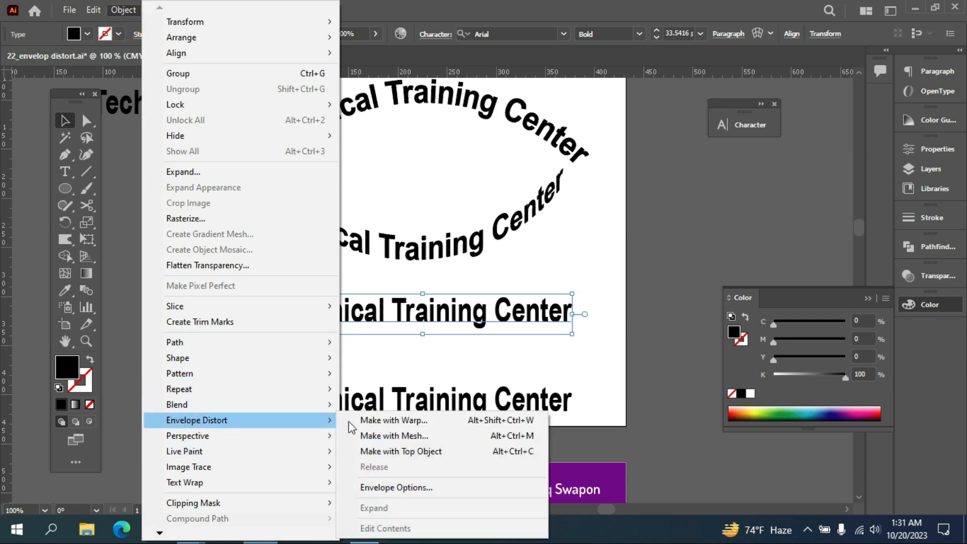
pyautogui.click(362, 423)
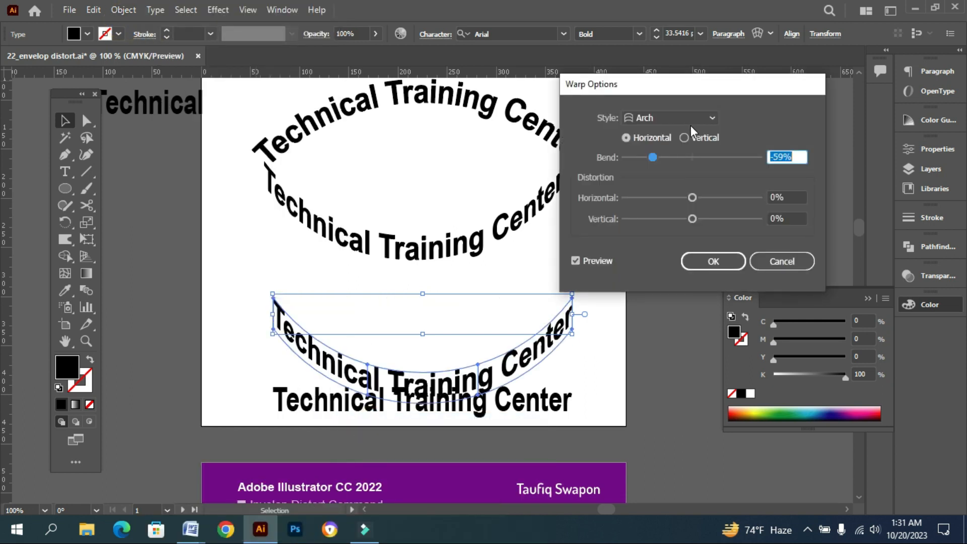
pyautogui.click(689, 123)
pyautogui.click(675, 249)
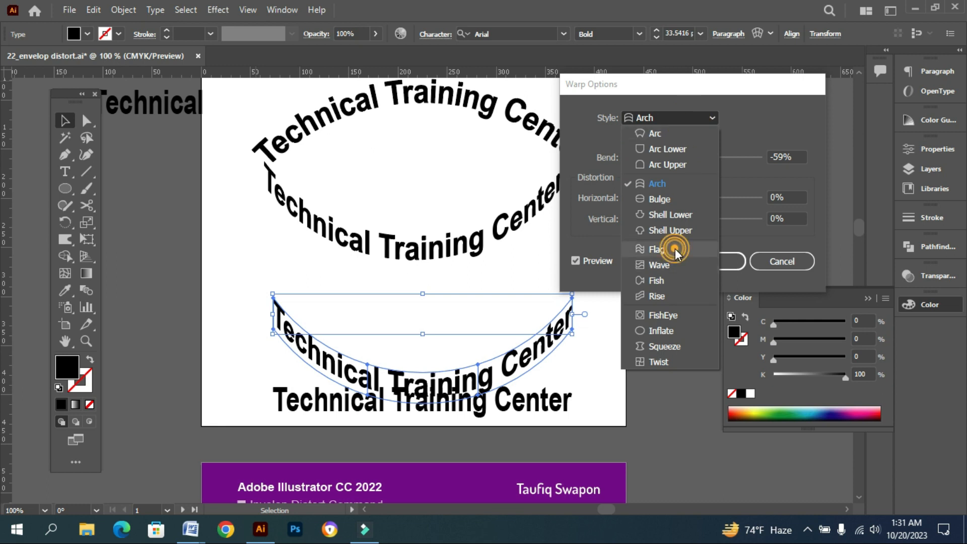
pyautogui.moveTo(655, 156); pyautogui.dragTo(597, 153)
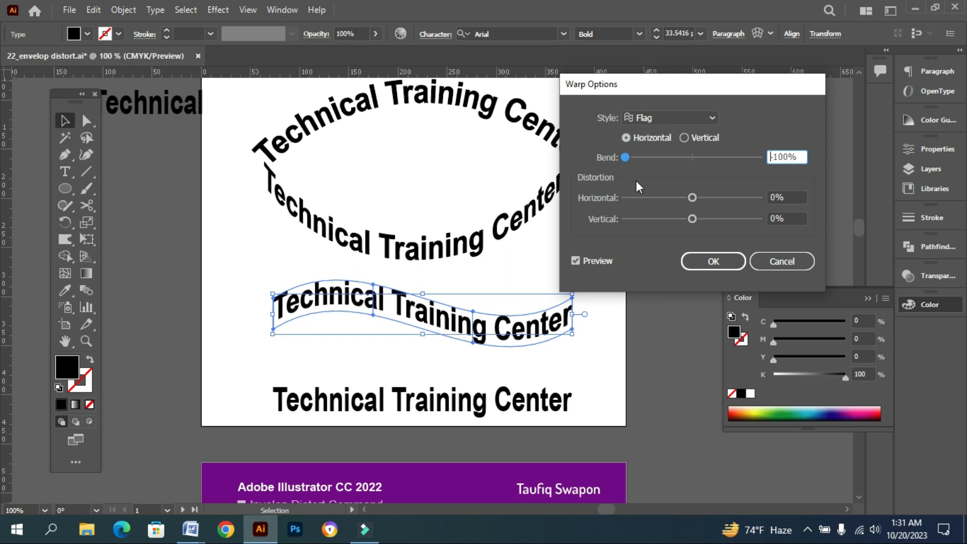
pyautogui.moveTo(627, 157); pyautogui.dragTo(806, 161)
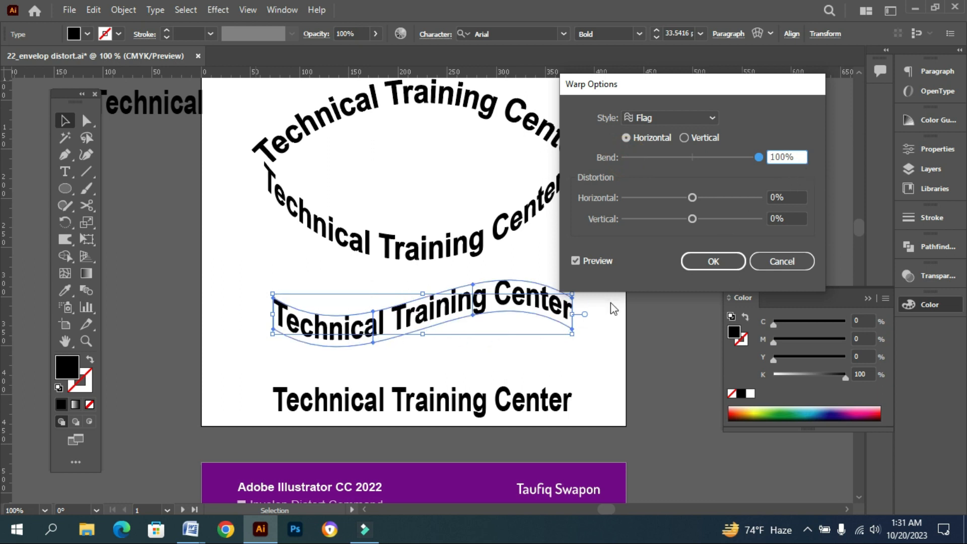
pyautogui.click(707, 260)
pyautogui.click(541, 359)
# Bring the spare "Technical" text onto the second page below its header and duplicate it further down
pyautogui.moveTo(156, 104); pyautogui.dragTo(291, 429)
pyautogui.moveTo(395, 432); pyautogui.dragTo(414, 191)
pyautogui.moveTo(330, 190); pyautogui.dragTo(435, 354)
pyautogui.moveTo(448, 413); pyautogui.dragTo(357, 313)
pyautogui.moveTo(343, 258); pyautogui.dragTo(339, 381)
pyautogui.click(331, 222)
# Warp the upper "Technical" with a horizontal Arc Upper at 48% bend
pyautogui.click(123, 9)
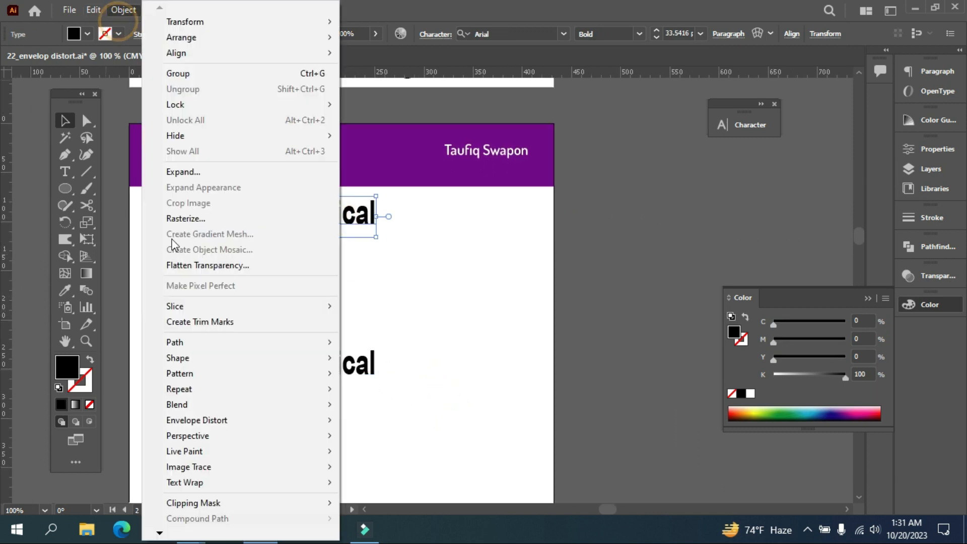
pyautogui.moveTo(190, 421)
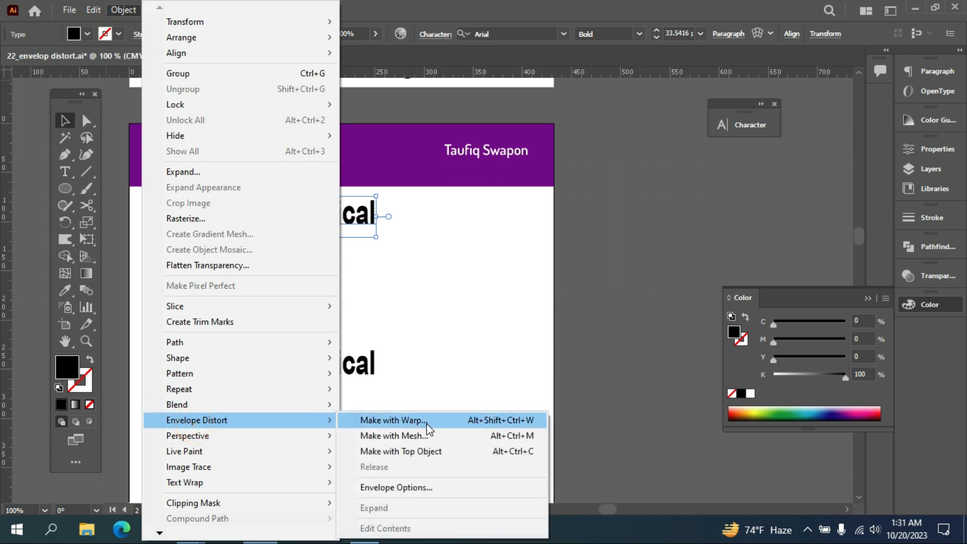
pyautogui.click(428, 424)
pyautogui.click(652, 116)
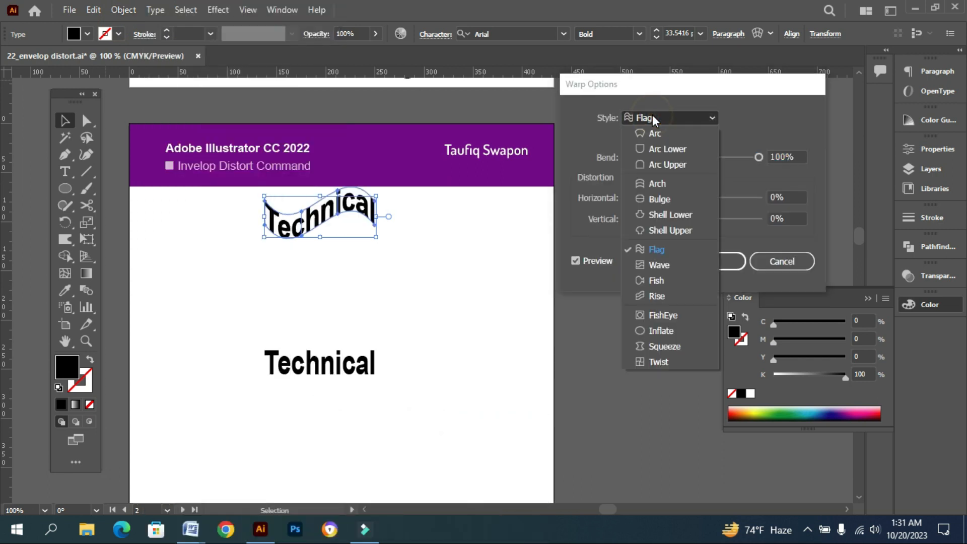
pyautogui.click(670, 164)
pyautogui.moveTo(759, 157); pyautogui.dragTo(726, 160)
pyautogui.click(713, 261)
pyautogui.click(459, 298)
# Move the Arc Upper "Technical" slightly down, away from the purple header
pyautogui.moveTo(350, 224); pyautogui.dragTo(351, 252)
pyautogui.click(399, 275)
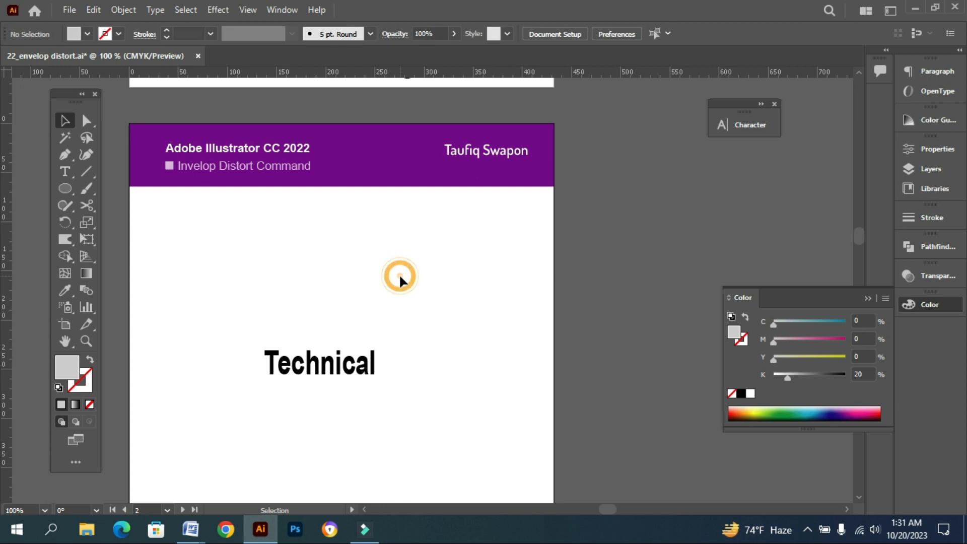
pyautogui.click(341, 234)
pyautogui.hotkey('ctrl', 'z')
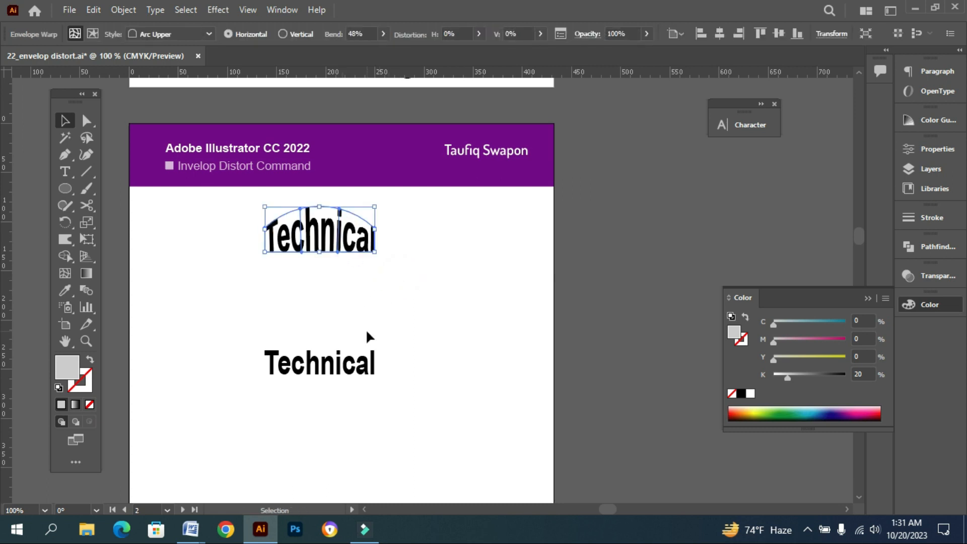
# Place a straight "Technical" copy directly beneath the warped word and move the remaining straight text further down
pyautogui.click(257, 339)
pyautogui.moveTo(329, 362); pyautogui.dragTo(333, 280)
pyautogui.moveTo(337, 367); pyautogui.dragTo(344, 430)
pyautogui.click(331, 295)
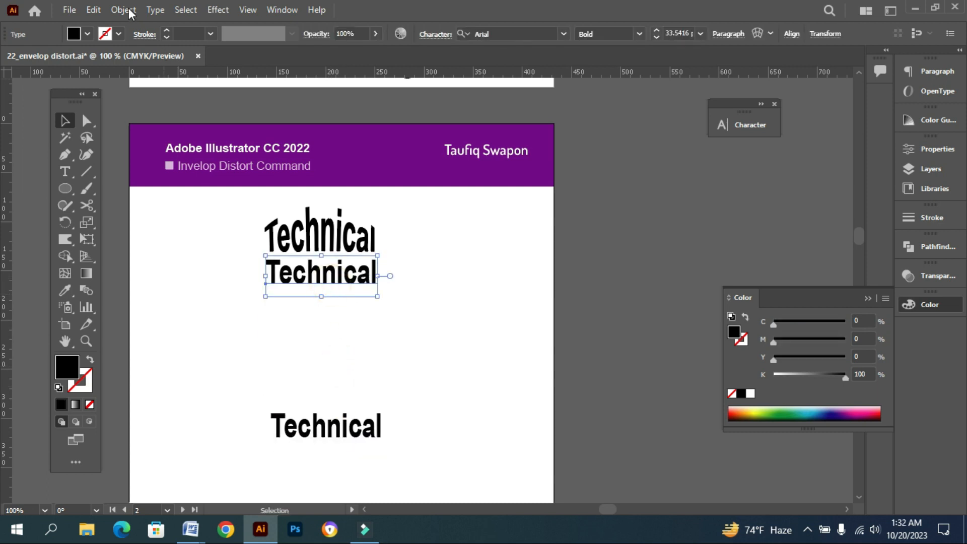
# Set the middle "Technical" to All Caps and move it slightly down from the warped word
pyautogui.click(323, 244)
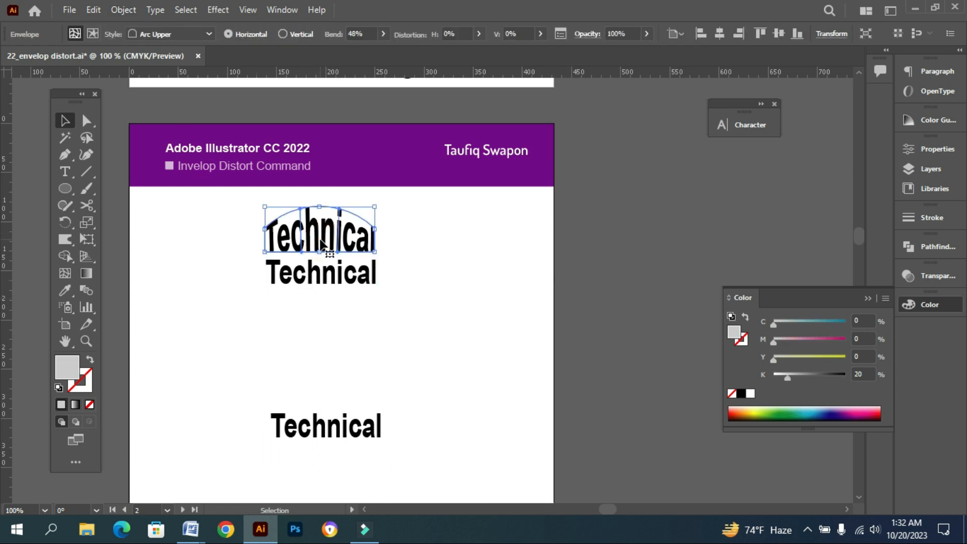
pyautogui.click(326, 274)
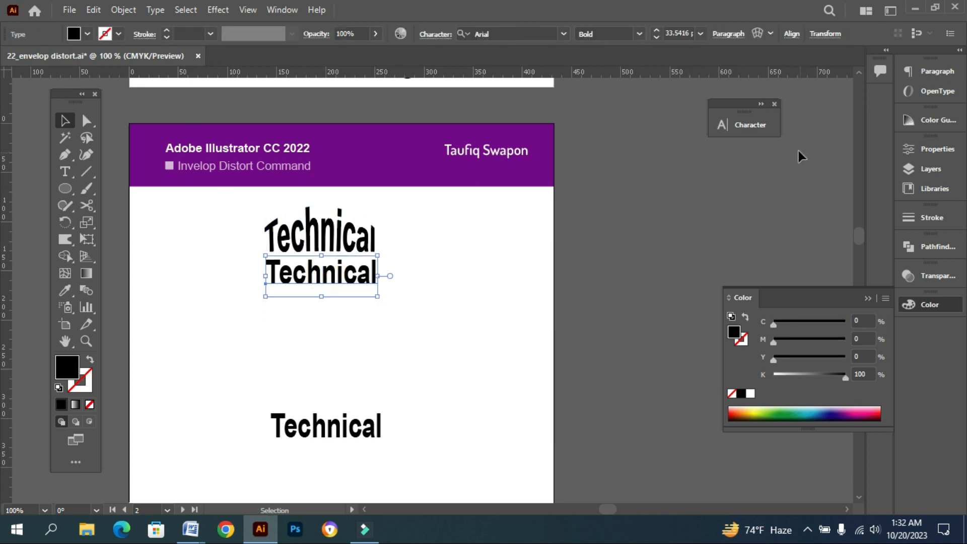
pyautogui.click(746, 125)
pyautogui.click(557, 262)
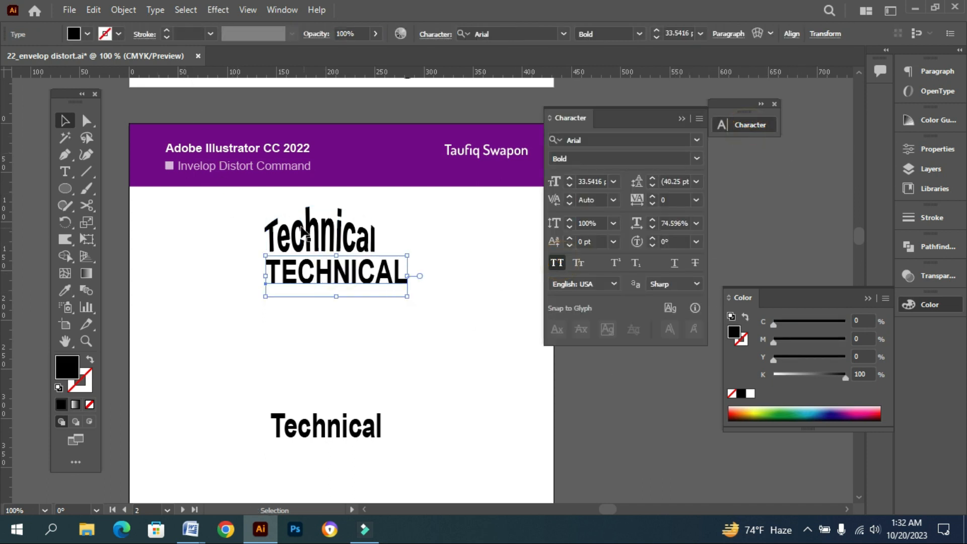
pyautogui.moveTo(366, 286); pyautogui.dragTo(366, 314)
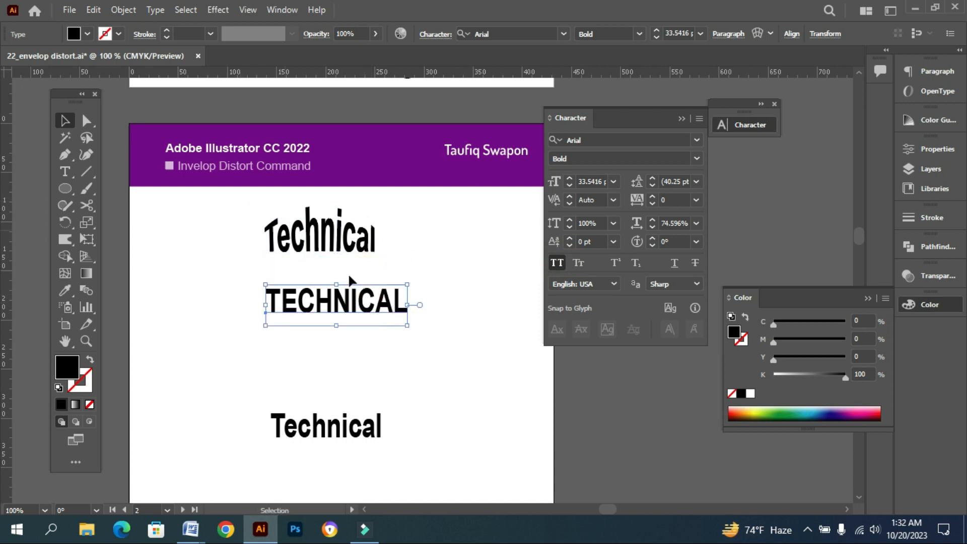
# Warp the all-caps "TECHNICAL" with a horizontal Arc Lower at 48% bend and nudge it closer under the upper word
pyautogui.click(123, 10)
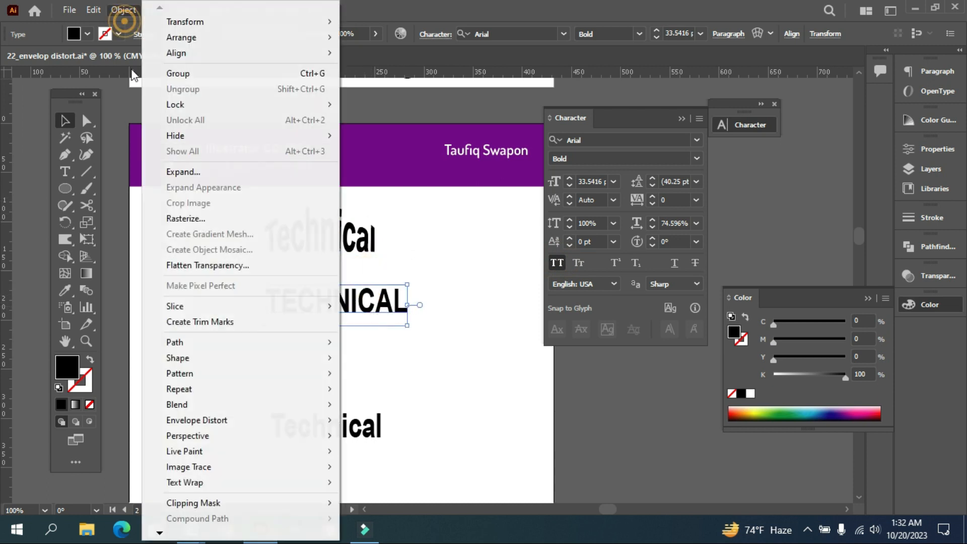
pyautogui.moveTo(218, 420)
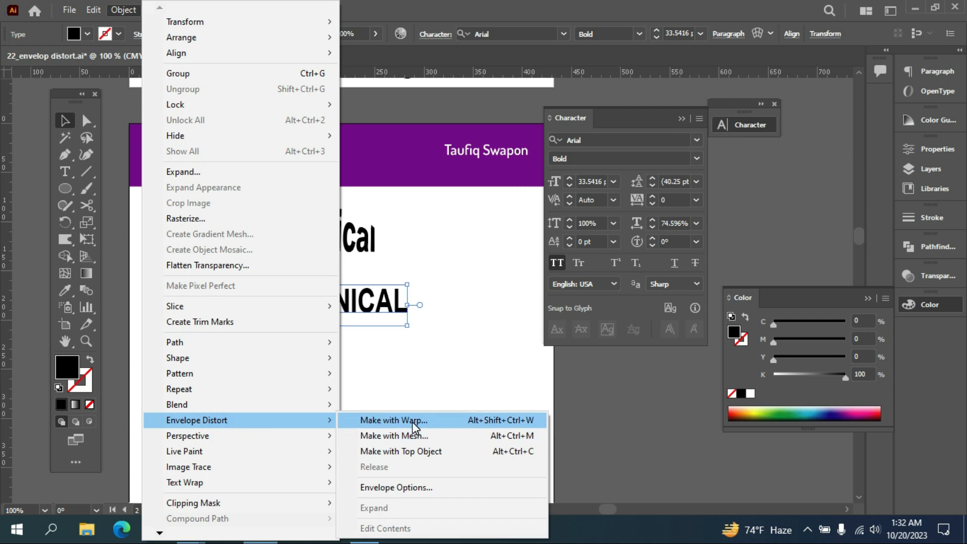
pyautogui.click(412, 421)
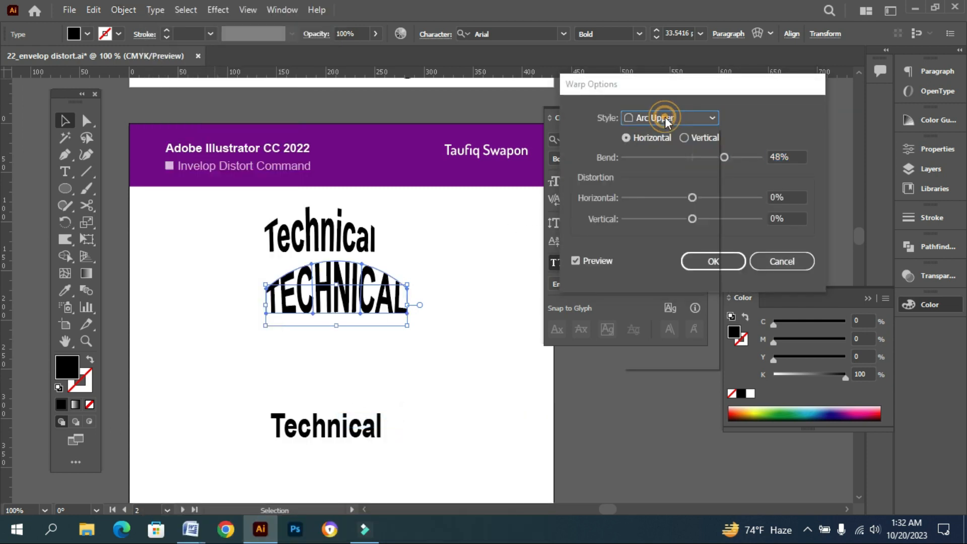
pyautogui.click(665, 117)
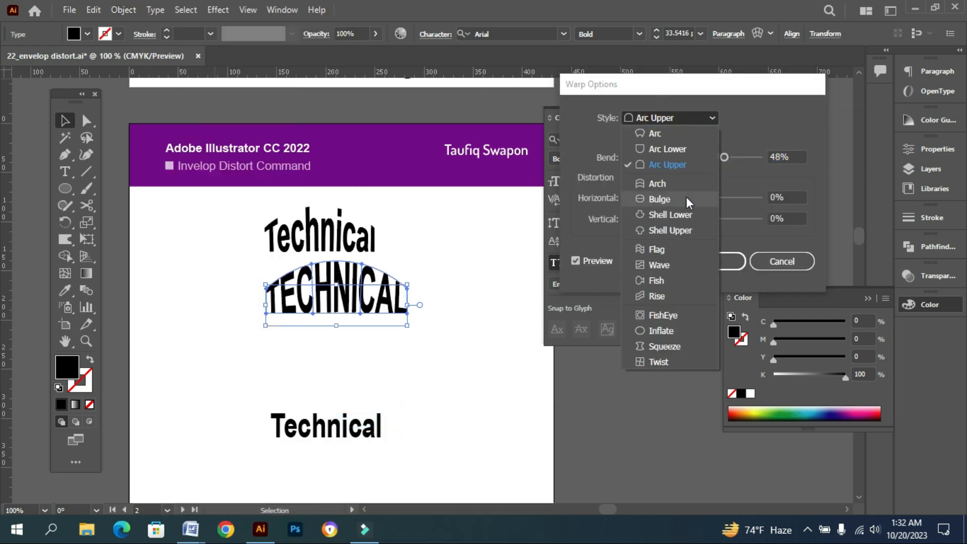
pyautogui.click(669, 149)
pyautogui.click(714, 260)
pyautogui.moveTo(341, 306); pyautogui.dragTo(333, 294)
pyautogui.doubleClick(335, 299)
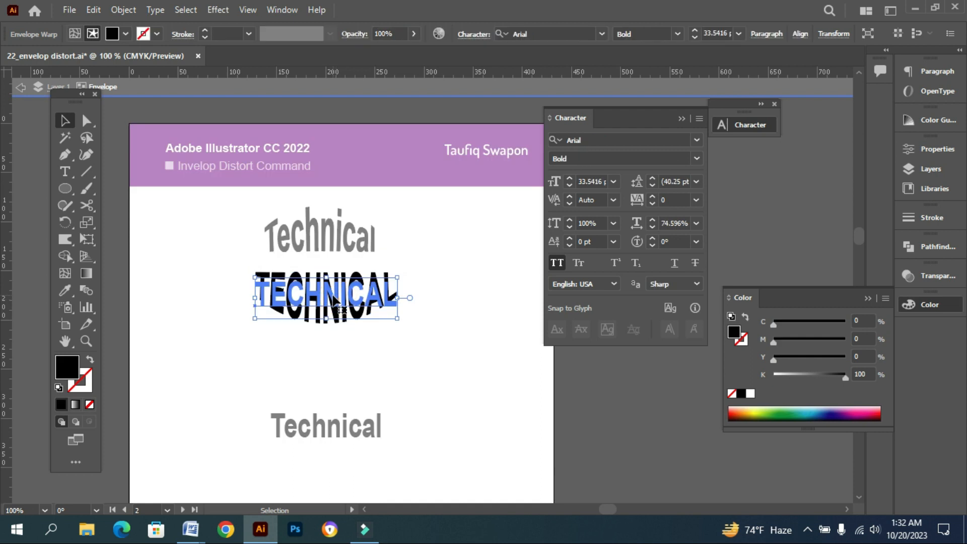
pyautogui.click(373, 340)
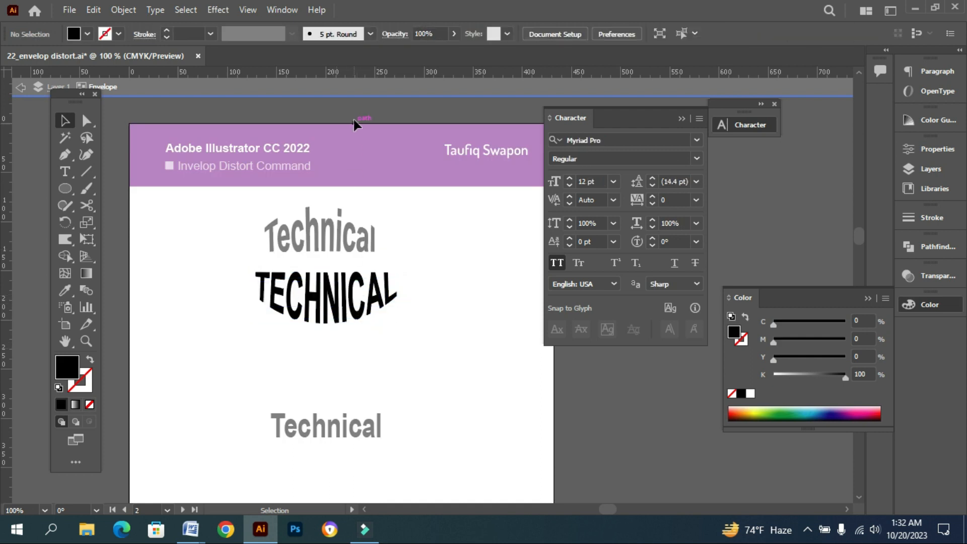
pyautogui.click(349, 90)
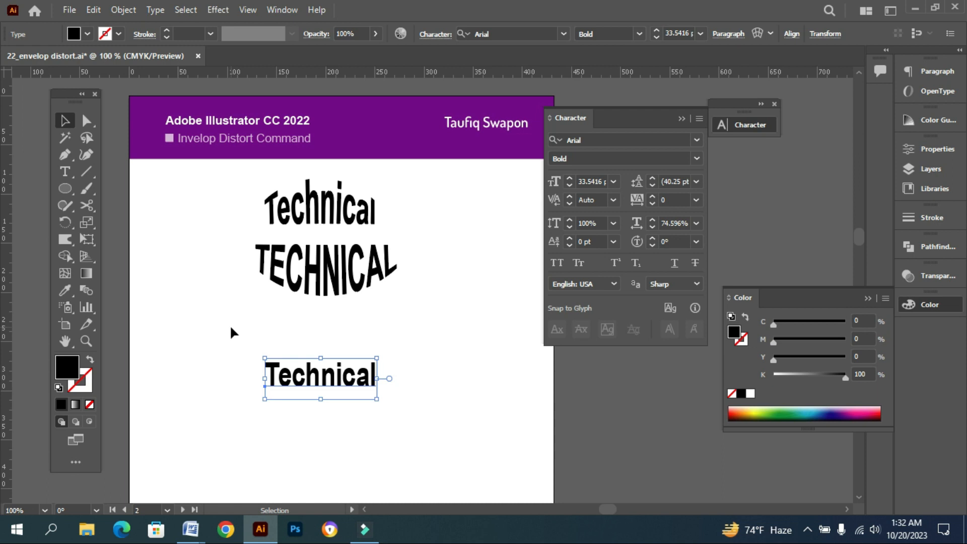
# Delete the leftover straight "Technical" and draw a wide green rectangle (C 85, M 10, Y 100, K 10) beneath the warped words
pyautogui.press('Delete')
pyautogui.click(63, 187)
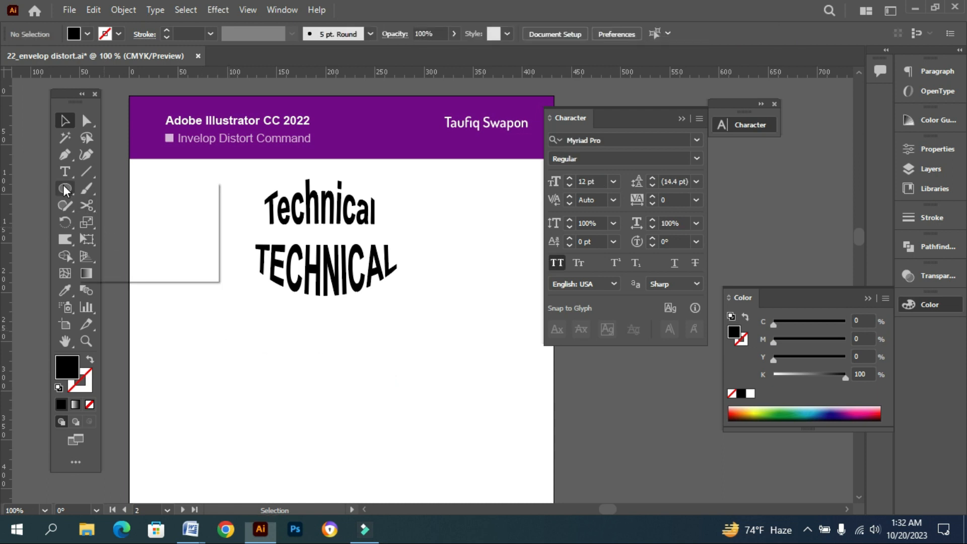
pyautogui.click(132, 188)
pyautogui.moveTo(205, 320); pyautogui.dragTo(430, 415)
pyautogui.click(89, 33)
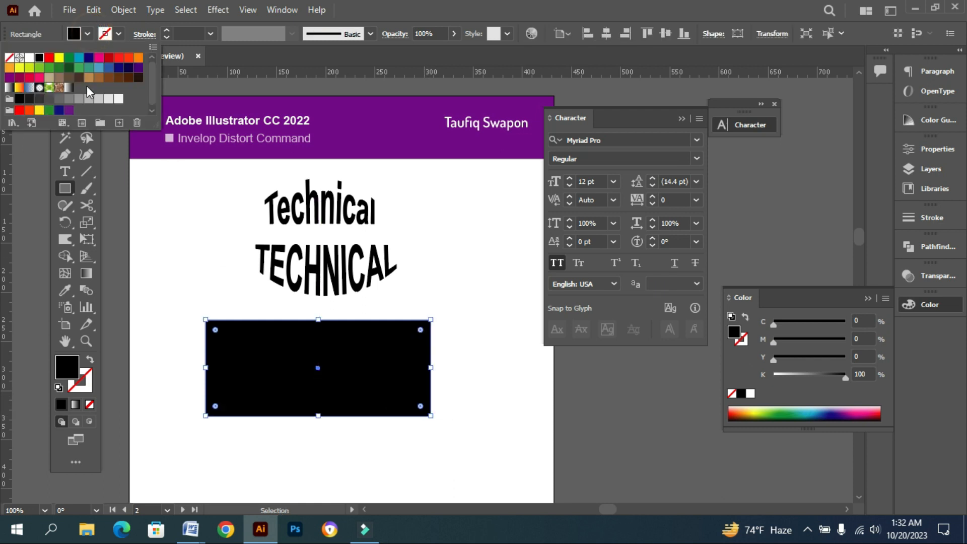
pyautogui.click(59, 68)
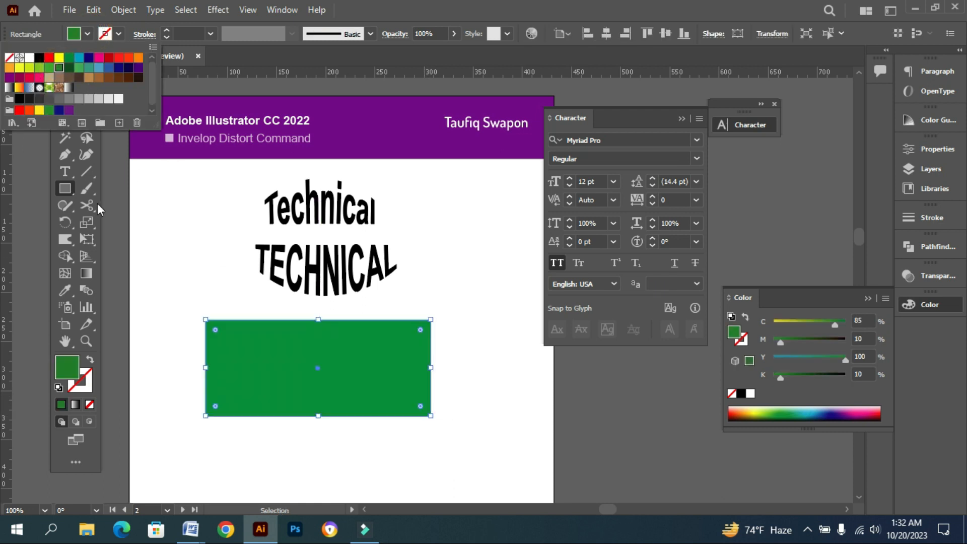
# Draw a circle in the middle of the green rectangle and fill it with red (C 0, M 90, Y 85, K 0)
pyautogui.click(66, 186)
pyautogui.click(68, 187)
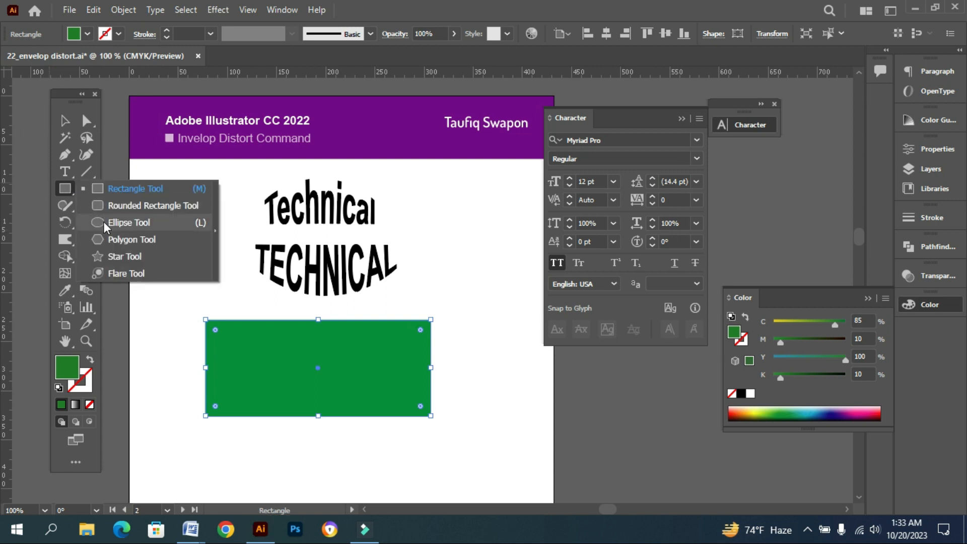
pyautogui.click(103, 222)
pyautogui.moveTo(314, 371); pyautogui.dragTo(347, 396)
pyautogui.click(65, 121)
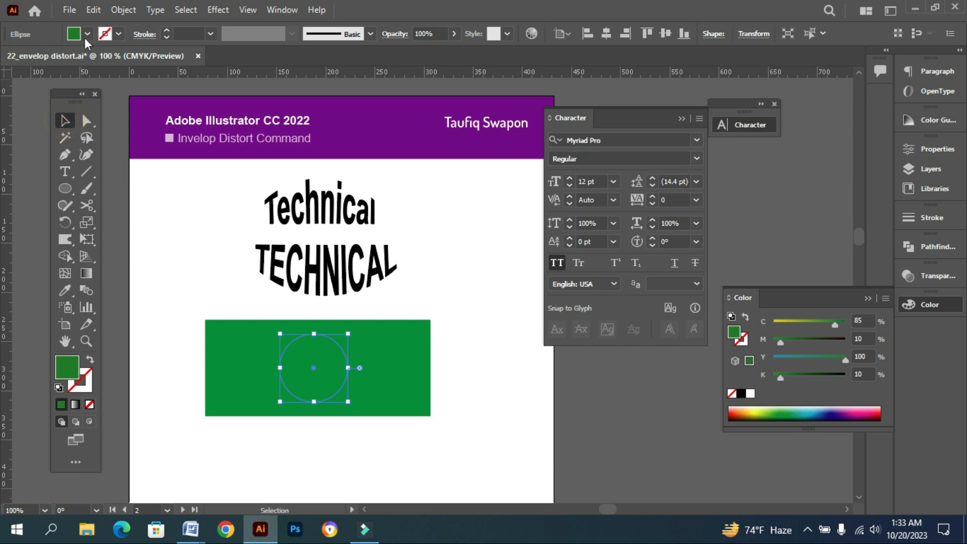
pyautogui.click(84, 35)
pyautogui.click(119, 58)
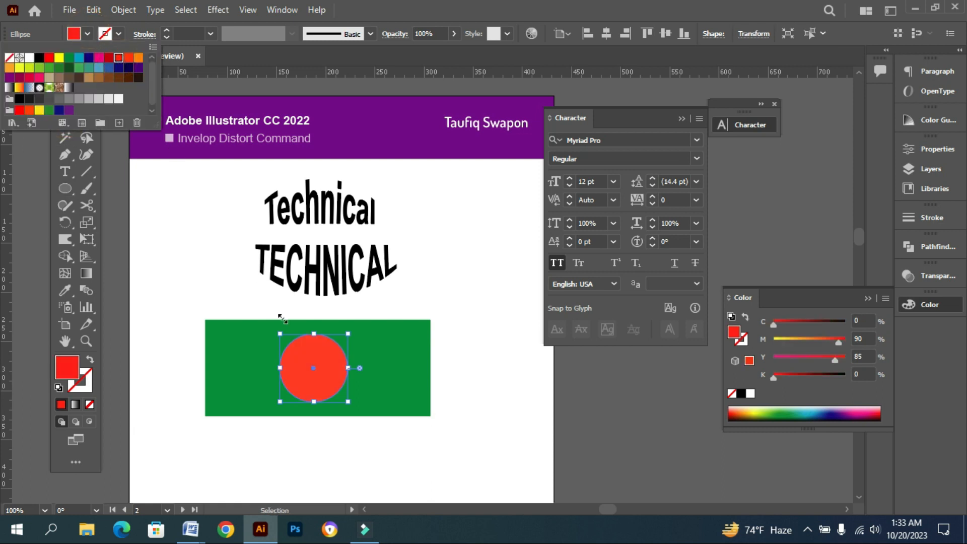
# Select the green rectangle and red circle together and shift them slightly down from the warped text
pyautogui.click(449, 321)
pyautogui.moveTo(450, 325); pyautogui.dragTo(278, 413)
pyautogui.moveTo(312, 378); pyautogui.dragTo(312, 378)
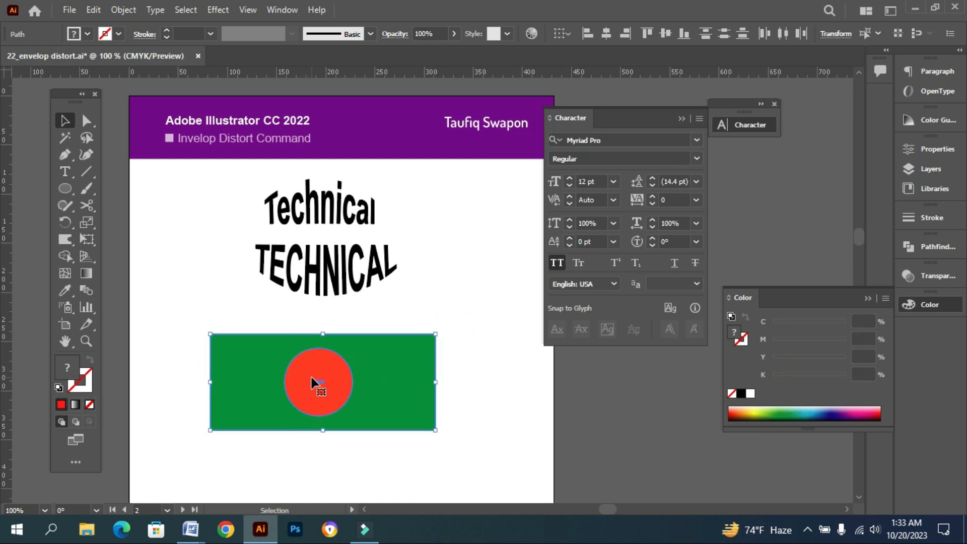
# Warp the rectangle and circle with a horizontal Flag at 17% bend and move the flag up closer to "TECHNICAL"
pyautogui.click(121, 10)
pyautogui.moveTo(212, 422)
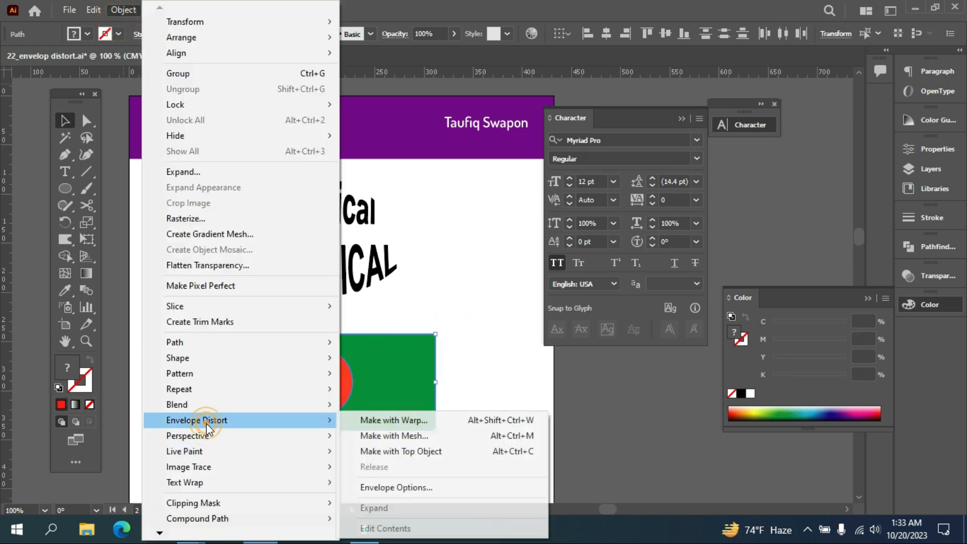
pyautogui.click(409, 421)
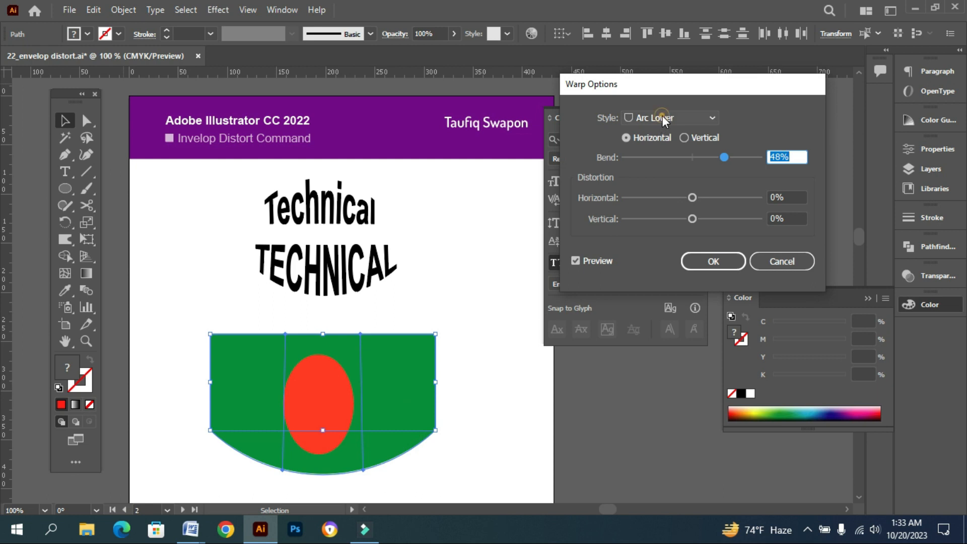
pyautogui.click(662, 117)
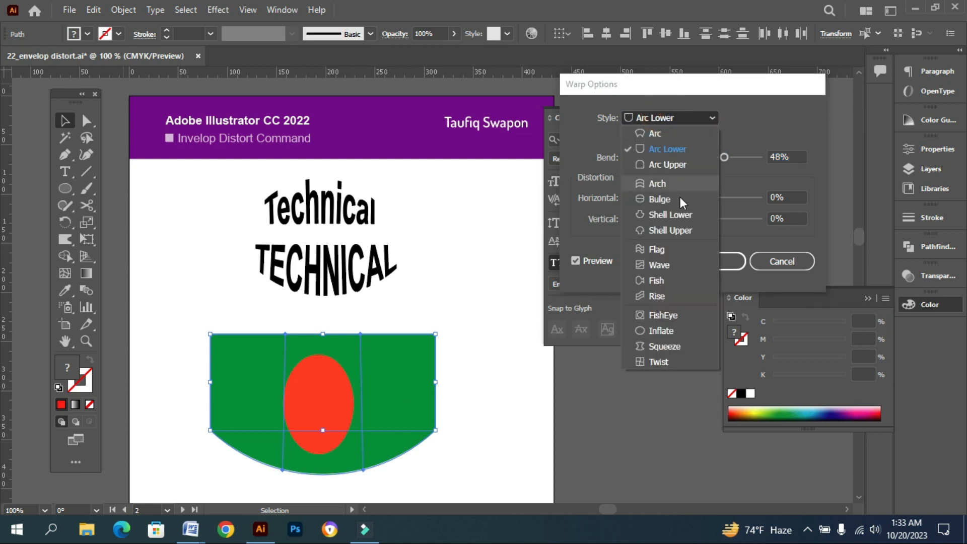
pyautogui.click(675, 250)
pyautogui.moveTo(724, 157); pyautogui.dragTo(702, 159)
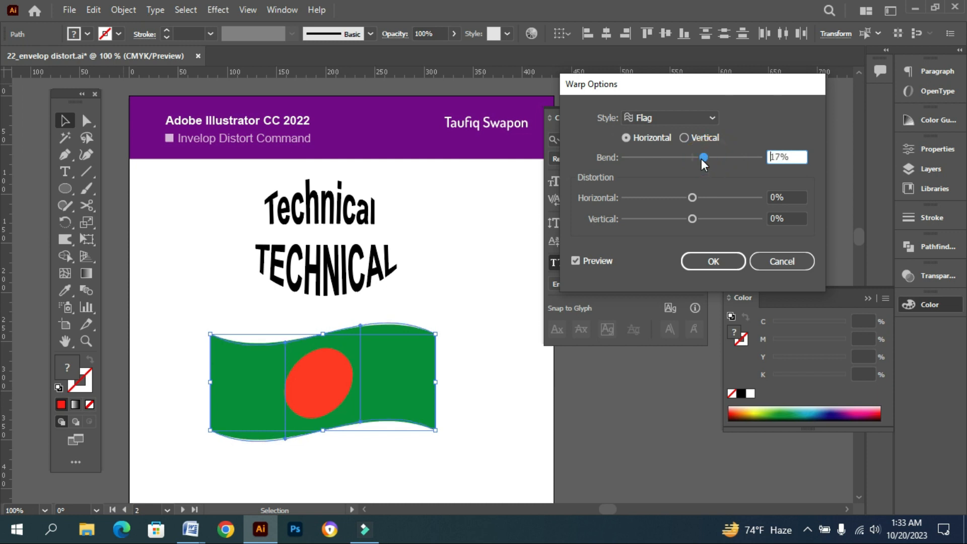
pyautogui.click(740, 262)
pyautogui.moveTo(385, 383); pyautogui.dragTo(380, 371)
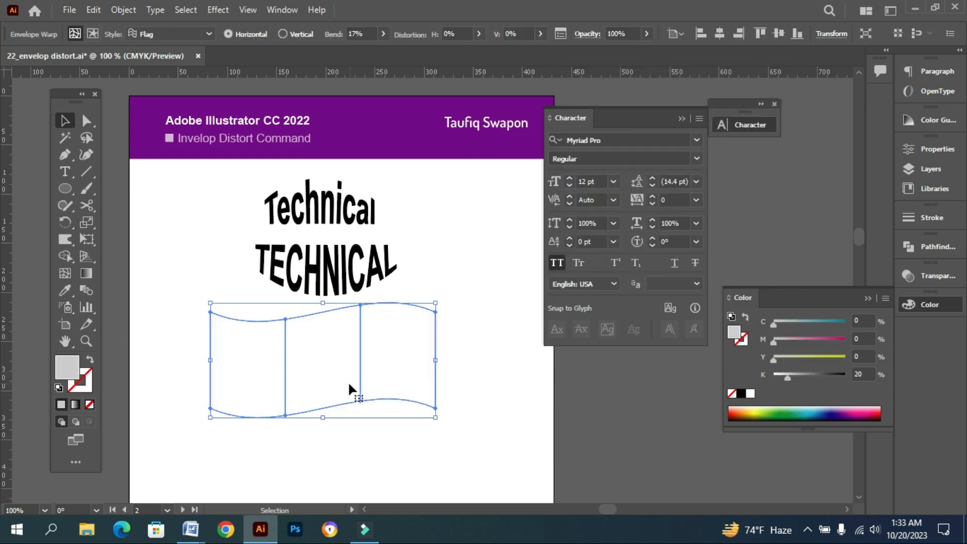
pyautogui.click(365, 443)
pyautogui.click(375, 361)
pyautogui.press('a')
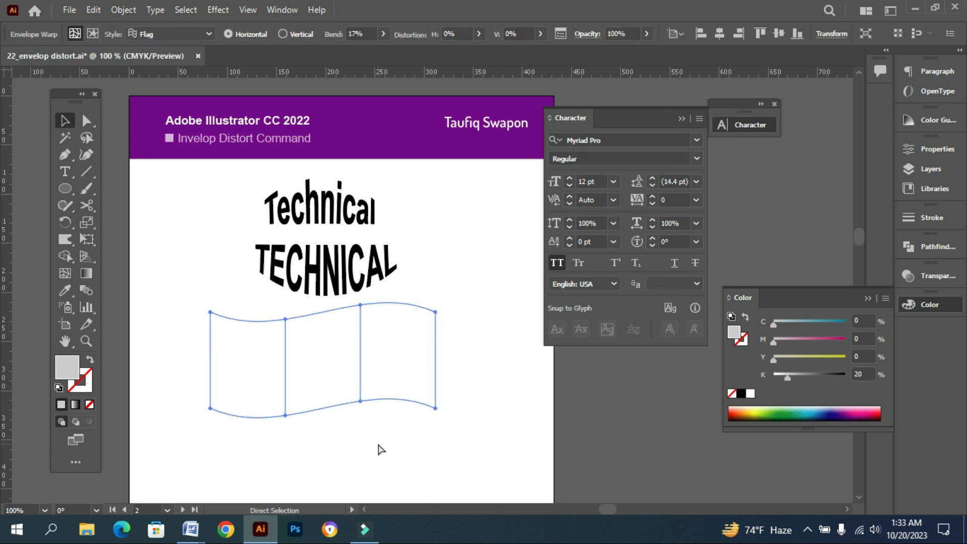
pyautogui.hotkey('ctrl', 'z')
pyautogui.click(440, 479)
# Duplicate the warped "TECHNICAL" into the empty space below it and clear away the flag artwork in between
pyautogui.moveTo(391, 397); pyautogui.dragTo(409, 255)
pyautogui.press('space')
pyautogui.moveTo(408, 389); pyautogui.dragTo(402, 201)
pyautogui.moveTo(387, 298); pyautogui.dragTo(403, 440)
pyautogui.moveTo(362, 259); pyautogui.dragTo(359, 361)
pyautogui.moveTo(348, 279); pyautogui.dragTo(349, 417)
pyautogui.press('space')
pyautogui.moveTo(343, 91)
pyautogui.mouseDown()
pyautogui.moveTo(341, 306)
pyautogui.moveTo(353, 81)
pyautogui.mouseUp()
pyautogui.moveTo(359, 313); pyautogui.dragTo(373, 330)
pyautogui.moveTo(371, 261); pyautogui.dragTo(373, 178)
pyautogui.press('Delete')
pyautogui.click(374, 314)
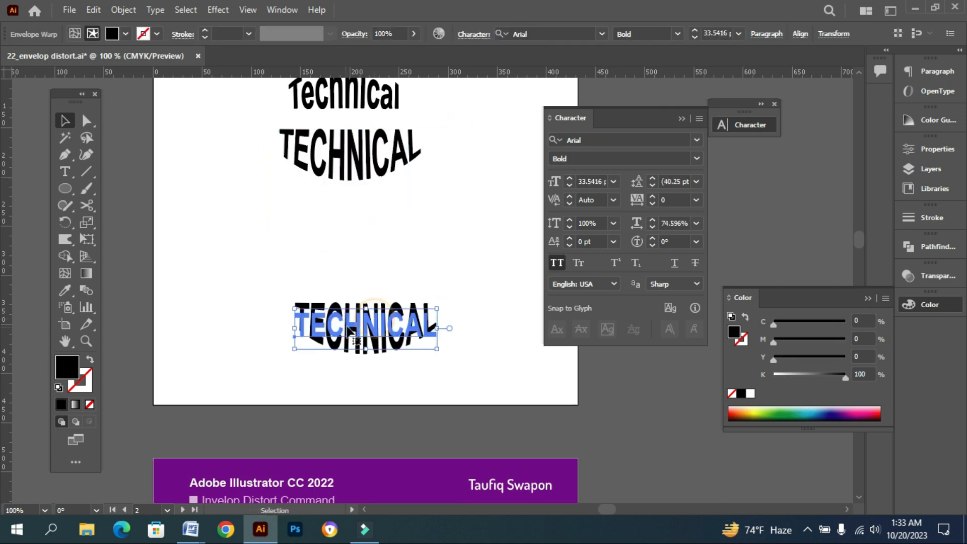
# Release the copied "TECHNICAL" from its warp envelope
pyautogui.click(126, 11)
pyautogui.moveTo(201, 420)
pyautogui.click(398, 467)
# Delete the leftover envelope shape and enlarge the straight "TECHNICAL" to about 48.6 pt
pyautogui.click(393, 388)
pyautogui.moveTo(380, 325); pyautogui.dragTo(380, 234)
pyautogui.press('Delete')
pyautogui.moveTo(371, 322); pyautogui.dragTo(345, 278)
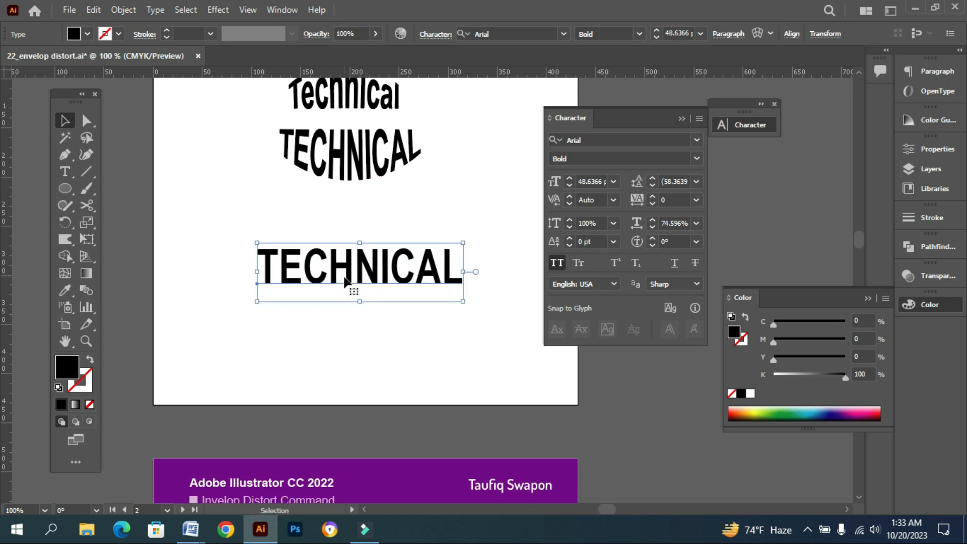
# Apply Envelope Distort's Make with Mesh to the straight "TECHNICAL" with 2 rows and 3 columns
pyautogui.click(681, 120)
pyautogui.click(127, 11)
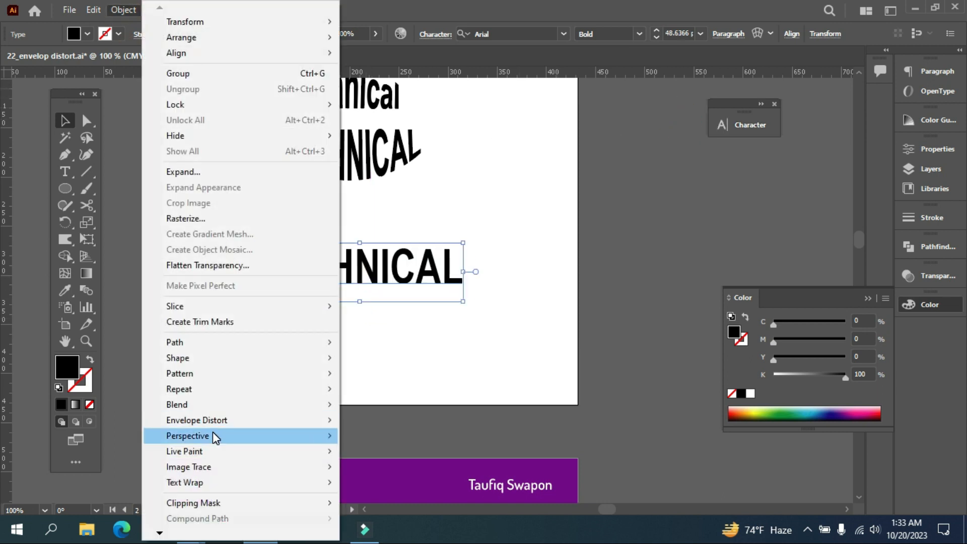
pyautogui.moveTo(215, 423)
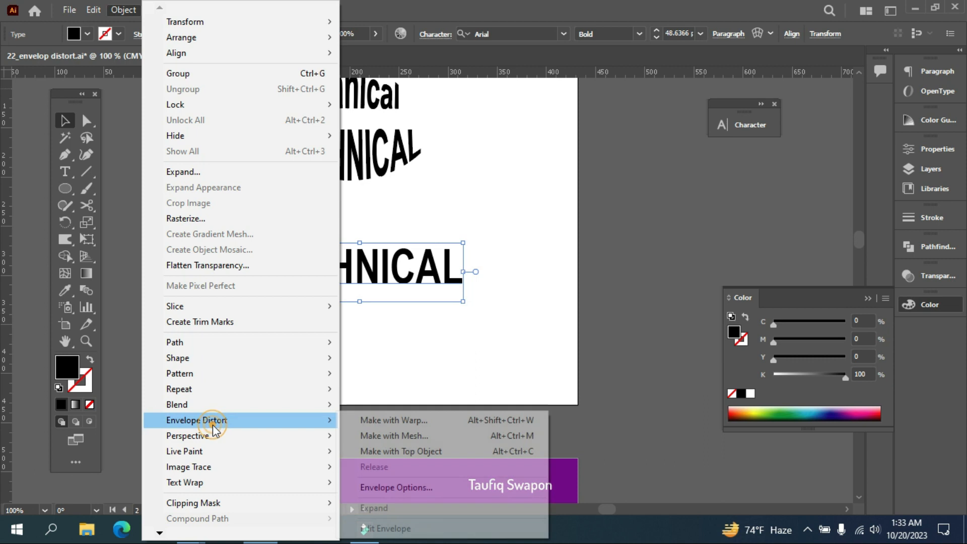
pyautogui.click(447, 437)
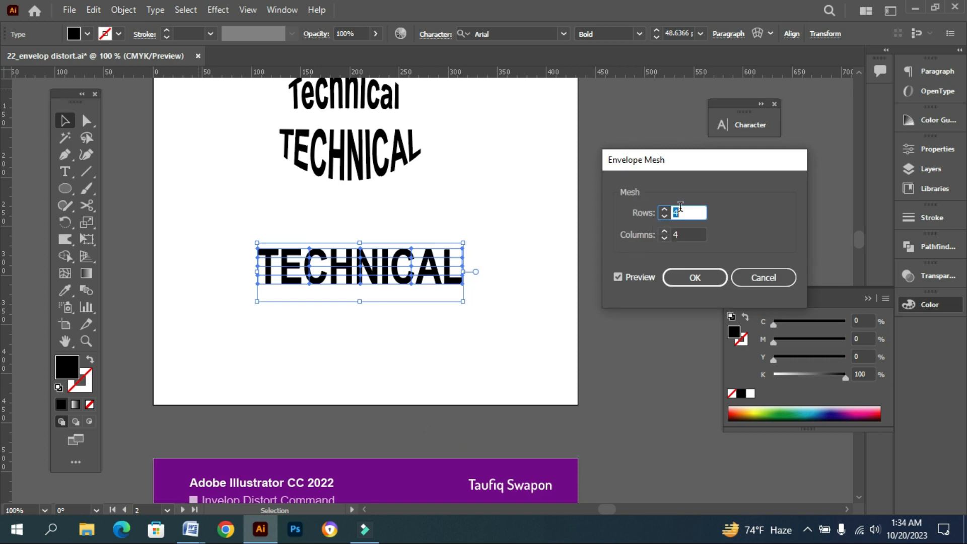
pyautogui.click(664, 218)
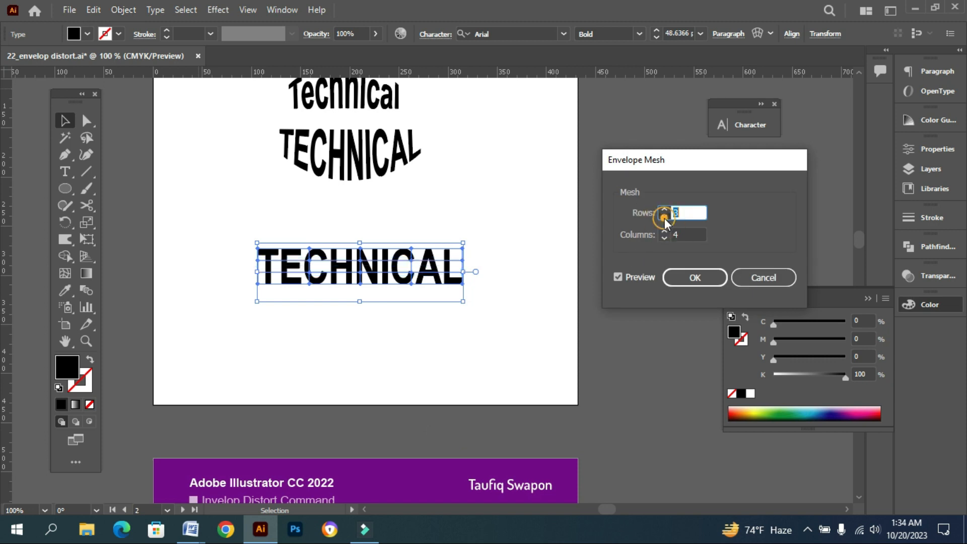
pyautogui.click(665, 218)
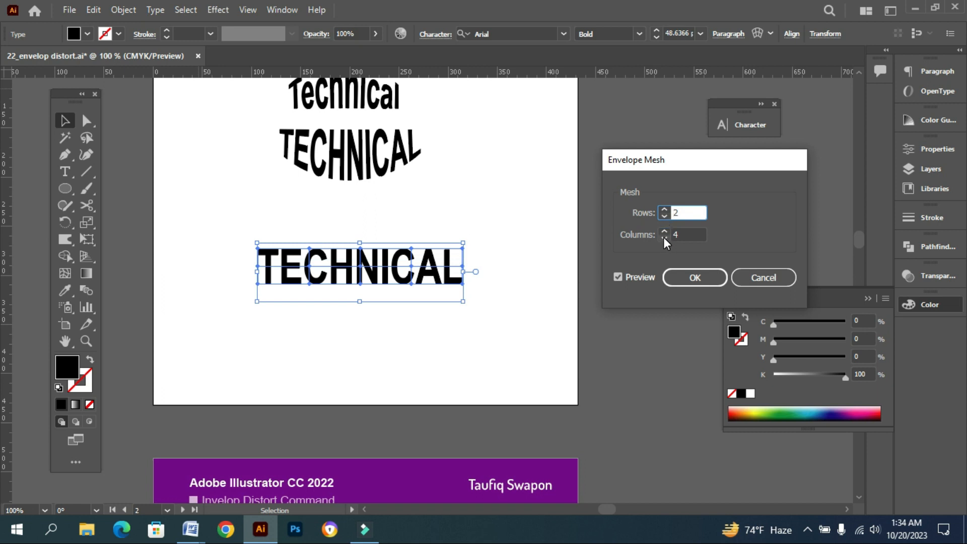
pyautogui.click(663, 237)
pyautogui.click(682, 278)
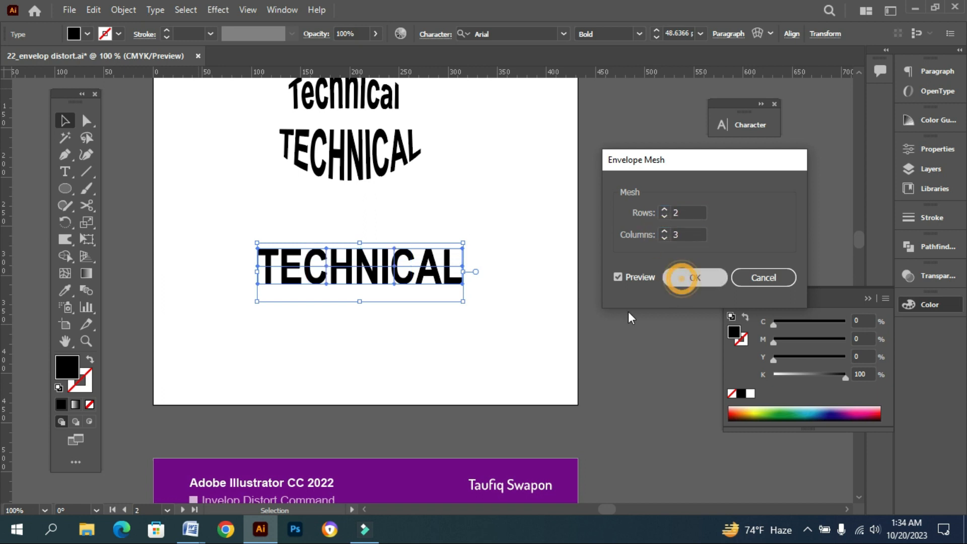
# On the mesh line through the second "C", pull the upper edge point up to Y 247.64 px and the lower one down to Y 333.08 px
pyautogui.click(358, 363)
pyautogui.click(349, 267)
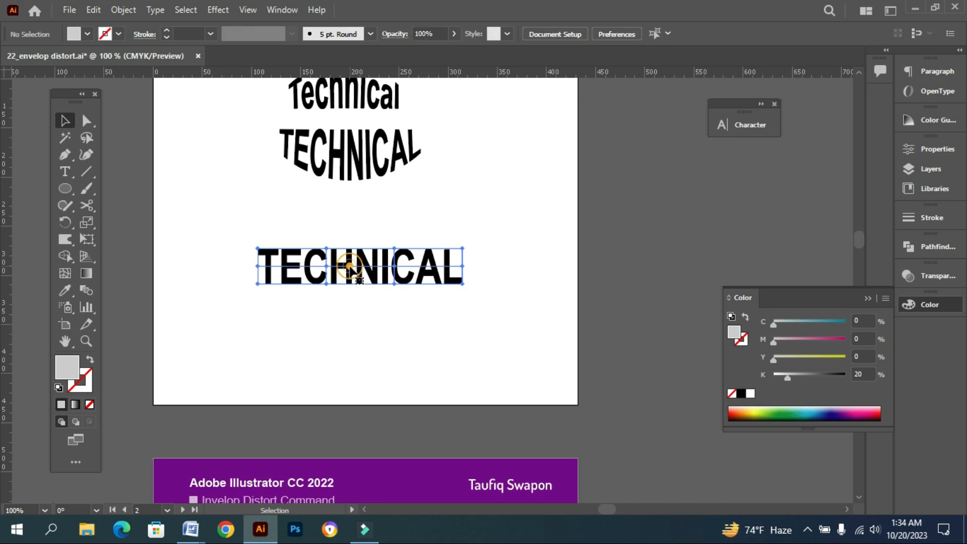
pyautogui.click(403, 297)
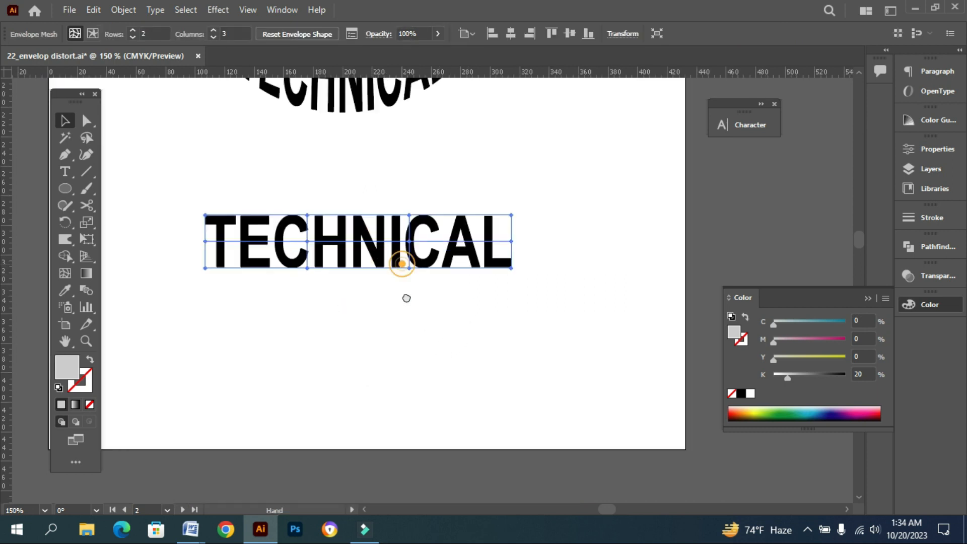
pyautogui.scroll(1, 406, 297)
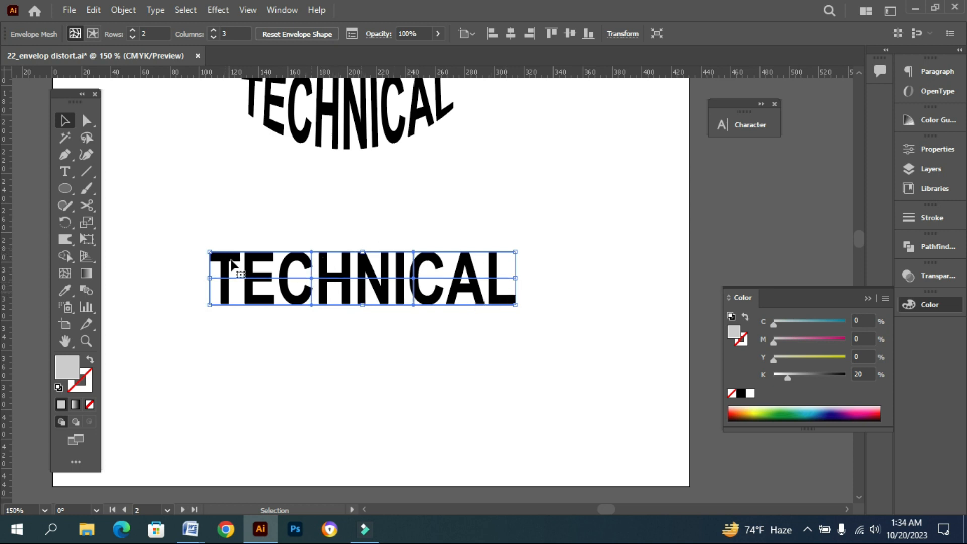
pyautogui.click(87, 120)
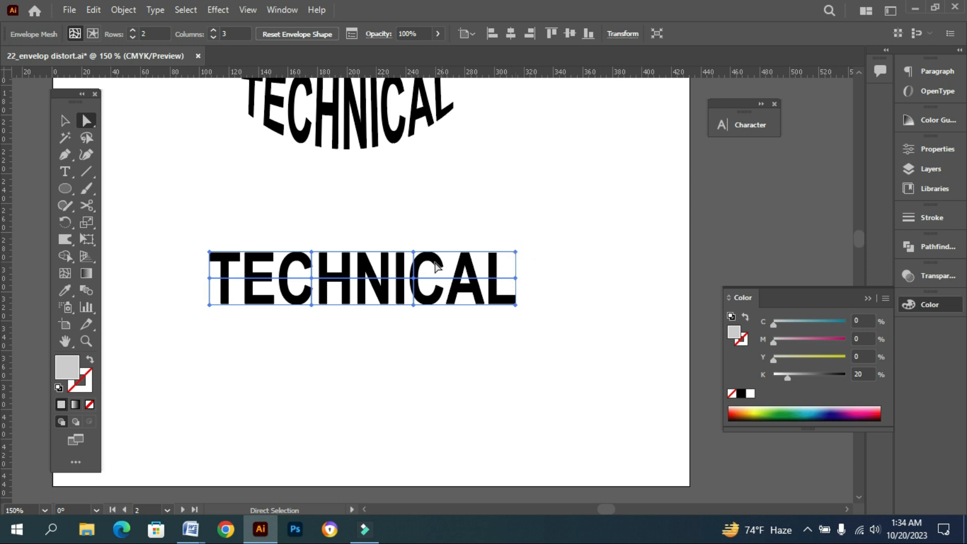
pyautogui.click(414, 252)
pyautogui.moveTo(412, 253); pyautogui.dragTo(413, 214)
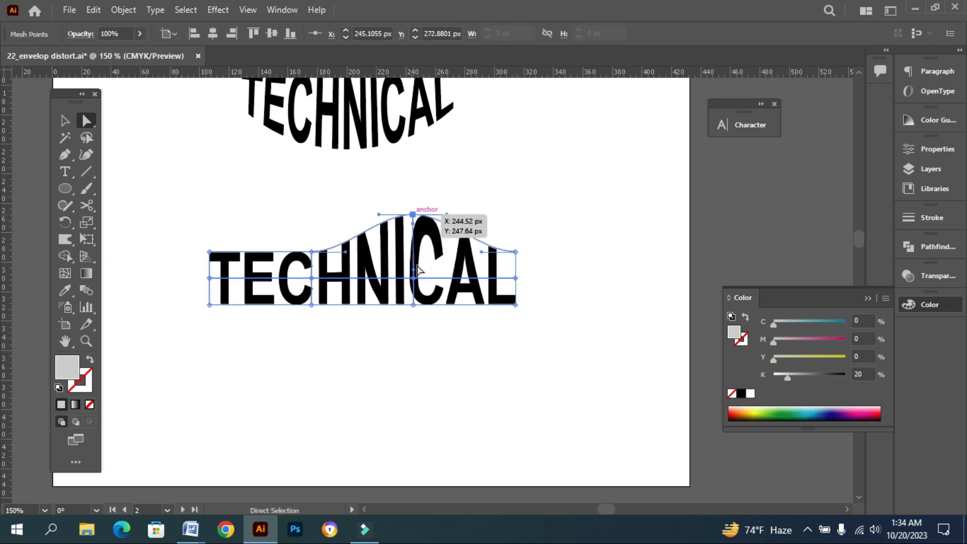
pyautogui.moveTo(413, 305); pyautogui.dragTo(413, 338)
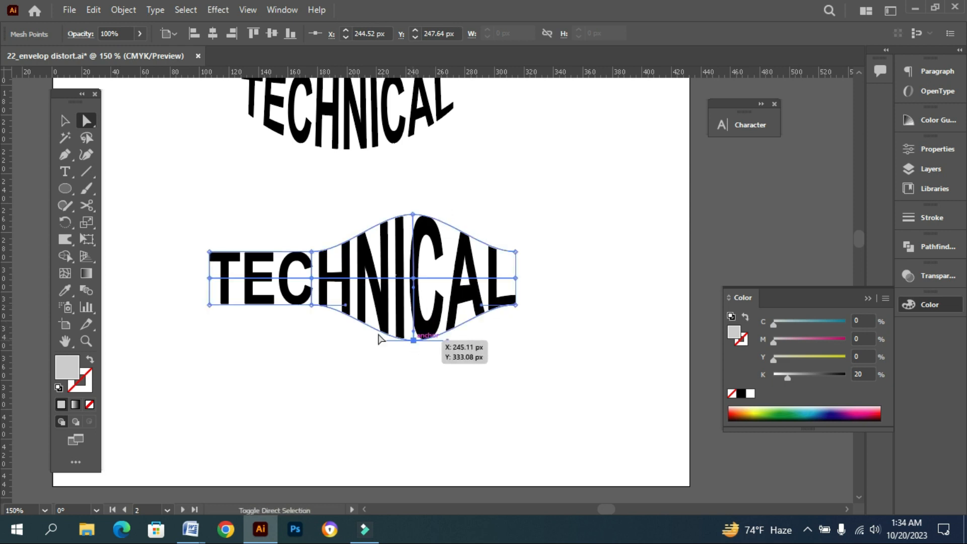
# Pull the mesh's upper corner point at the "T" upward and the lower corner point down to Y 339.32 px, then deselect
pyautogui.moveTo(210, 252); pyautogui.dragTo(209, 215)
pyautogui.moveTo(208, 306); pyautogui.dragTo(209, 341)
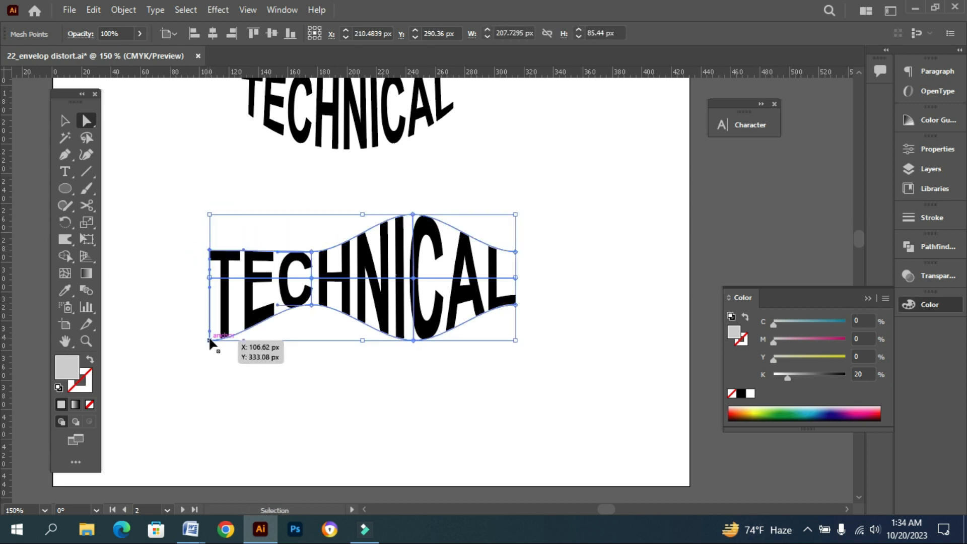
pyautogui.hotkey('ctrl', 'z')
pyautogui.click(210, 306)
pyautogui.moveTo(209, 305); pyautogui.dragTo(209, 349)
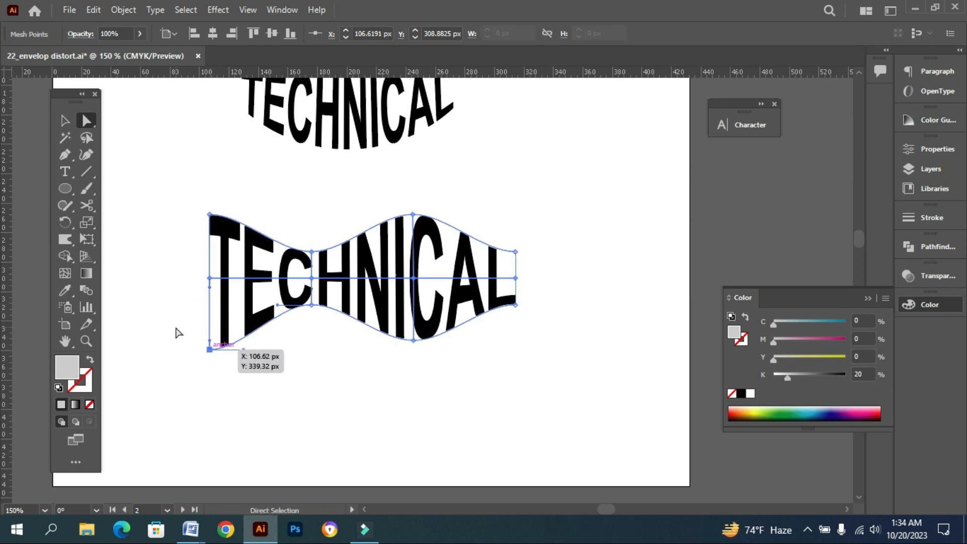
pyautogui.click(63, 122)
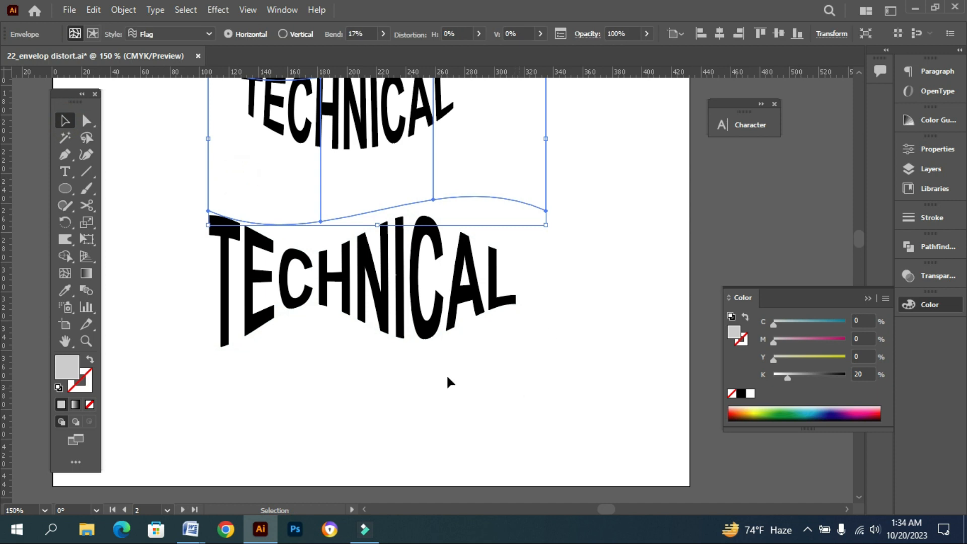
pyautogui.click(427, 385)
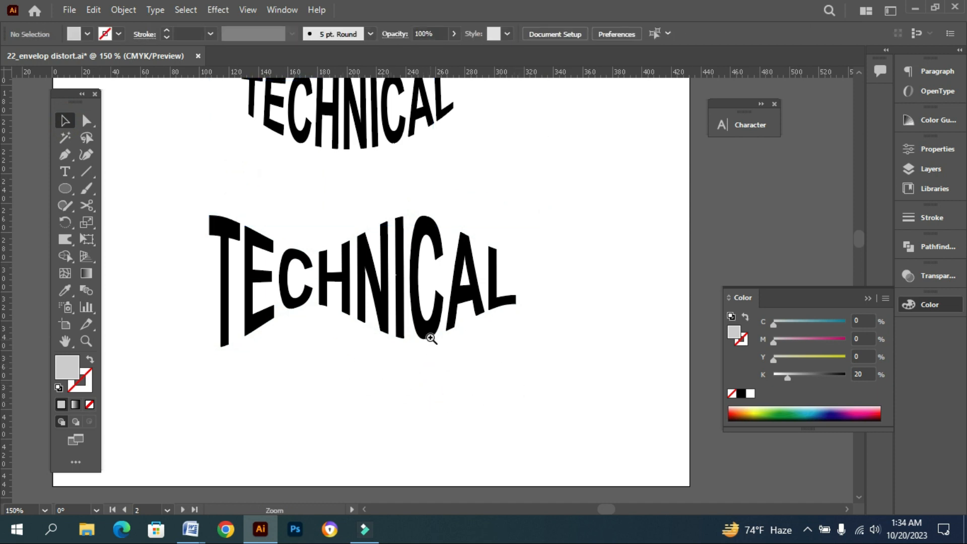
# Move the mesh-distorted "TECHNICAL" up so it sits close beneath the warped "TECHNICAL"
pyautogui.keyDown('ctrl'); pyautogui.keyDown('alt'); pyautogui.click(430, 338); pyautogui.keyUp('alt'); pyautogui.keyUp('ctrl')
pyautogui.moveTo(425, 310); pyautogui.dragTo(424, 393)
pyautogui.click(414, 345)
pyautogui.moveTo(416, 346); pyautogui.dragTo(416, 308)
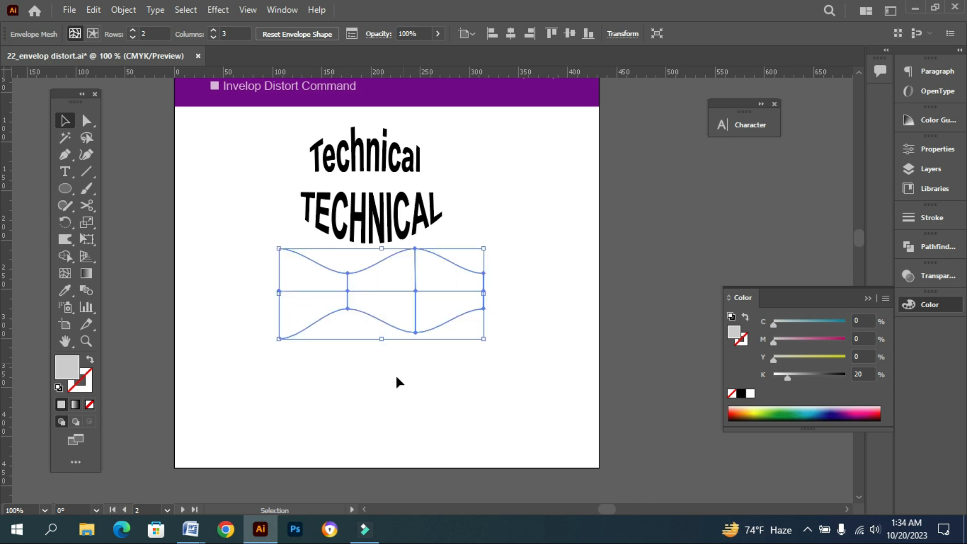
pyautogui.click(381, 398)
pyautogui.click(394, 306)
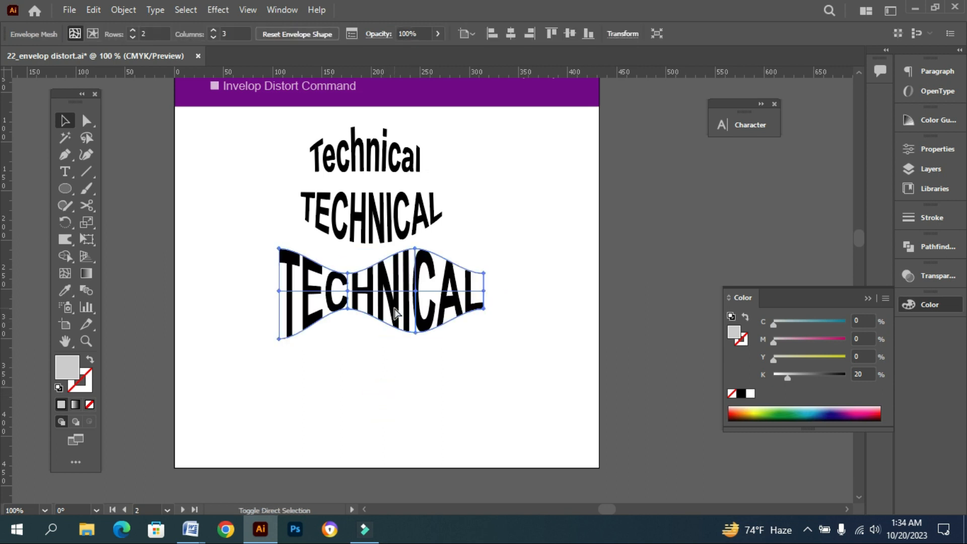
pyautogui.click(338, 370)
pyautogui.scroll(-1, 342, 350)
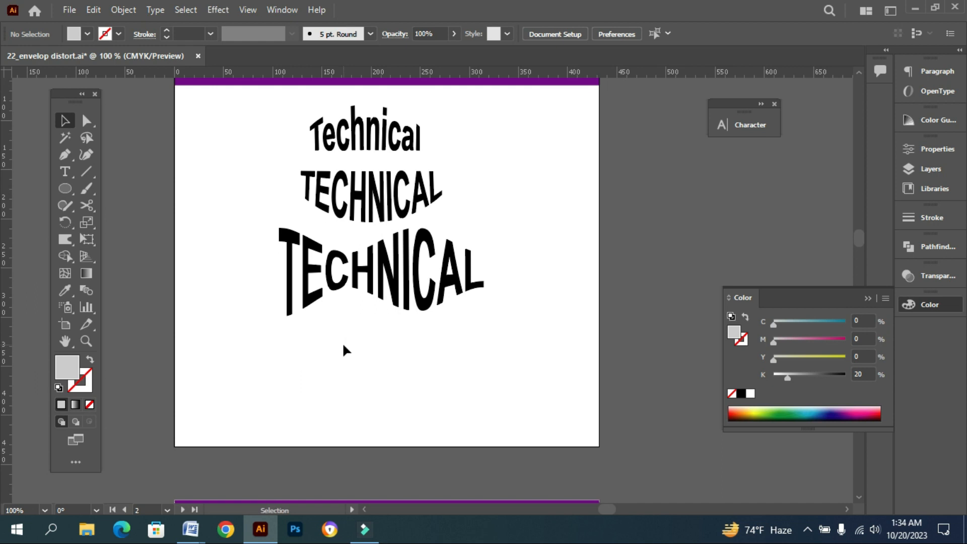
pyautogui.moveTo(390, 194); pyautogui.dragTo(393, 380)
pyautogui.hotkey('ctrl', 'z')
pyautogui.click(494, 373)
# Draw a small grey square under the header of the third artboard and place a duplicate beside it
pyautogui.press('space')
pyautogui.moveTo(413, 427); pyautogui.dragTo(417, 330)
pyautogui.moveTo(418, 383); pyautogui.dragTo(419, 164)
pyautogui.moveTo(71, 189); pyautogui.dragTo(110, 190)
pyautogui.moveTo(220, 190)
pyautogui.mouseDown()
pyautogui.moveTo(244, 211)
pyautogui.moveTo(270, 204)
pyautogui.mouseUp()
pyautogui.click(64, 121)
pyautogui.click(302, 244)
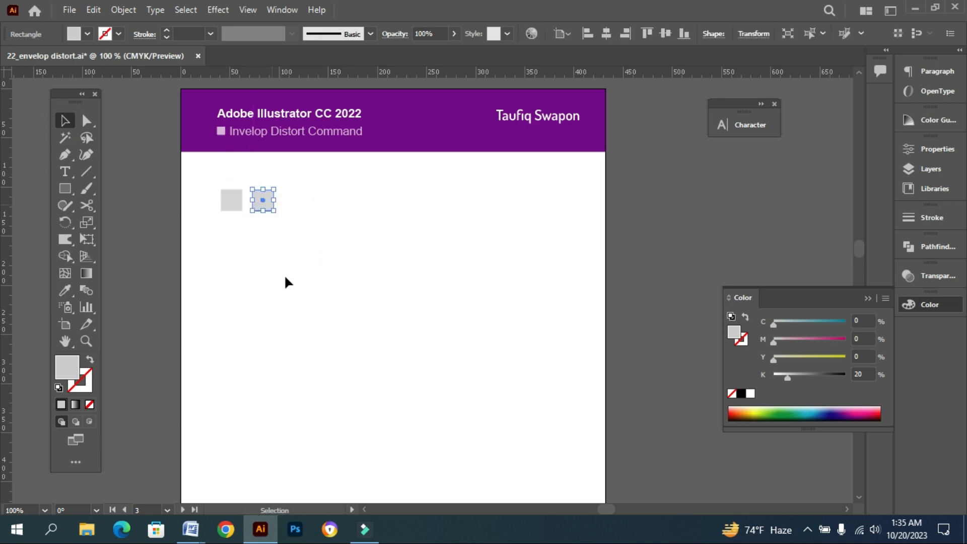
# Repeat the square duplication four times to complete an evenly spaced row of six squares
pyautogui.hotkey('ctrl', 'd')
pyautogui.hotkey('ctrl', 'd')
pyautogui.hotkey('ctrl', 'd')
pyautogui.hotkey('ctrl', 'd')
# Shift the row of squares toward the artboard's middle and duplicate it downward to make five rows
pyautogui.moveTo(451, 255); pyautogui.dragTo(227, 195)
pyautogui.moveTo(324, 209); pyautogui.dragTo(391, 235)
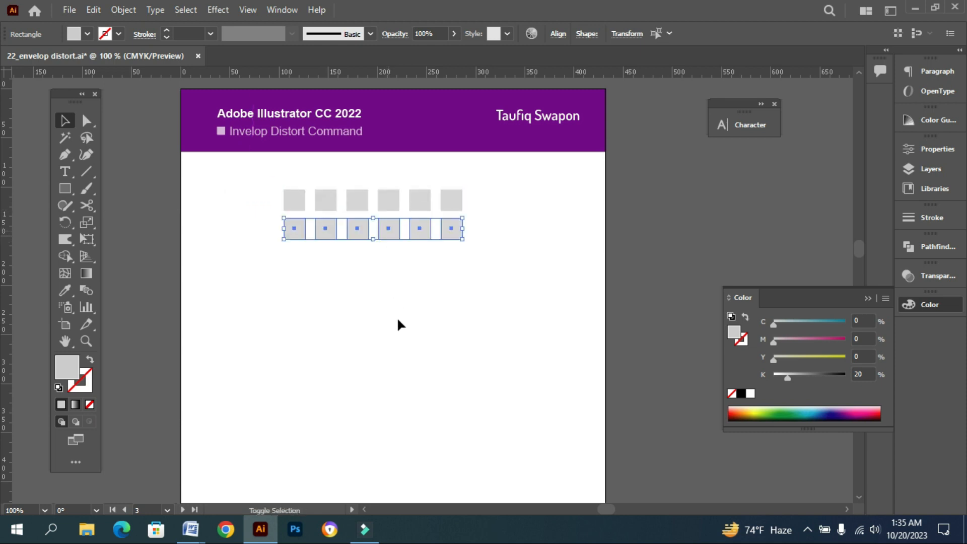
pyautogui.hotkey('ctrl', 'd')
pyautogui.hotkey('ctrl', 'd')
pyautogui.hotkey('ctrl', 'd')
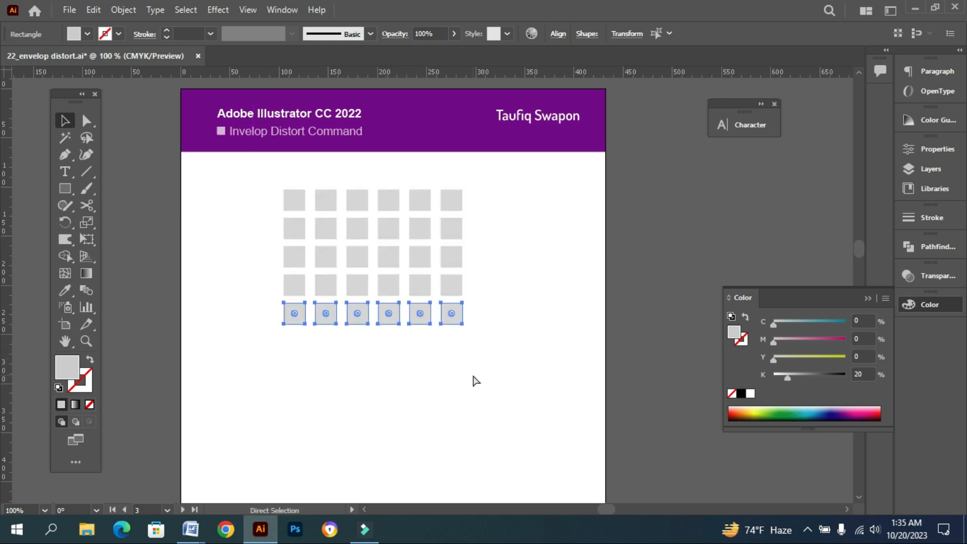
# Fill all the squares with orange (M 50, Y 100) and enlarge the grid to about 231 px wide, centred below the header
pyautogui.moveTo(501, 351); pyautogui.dragTo(262, 193)
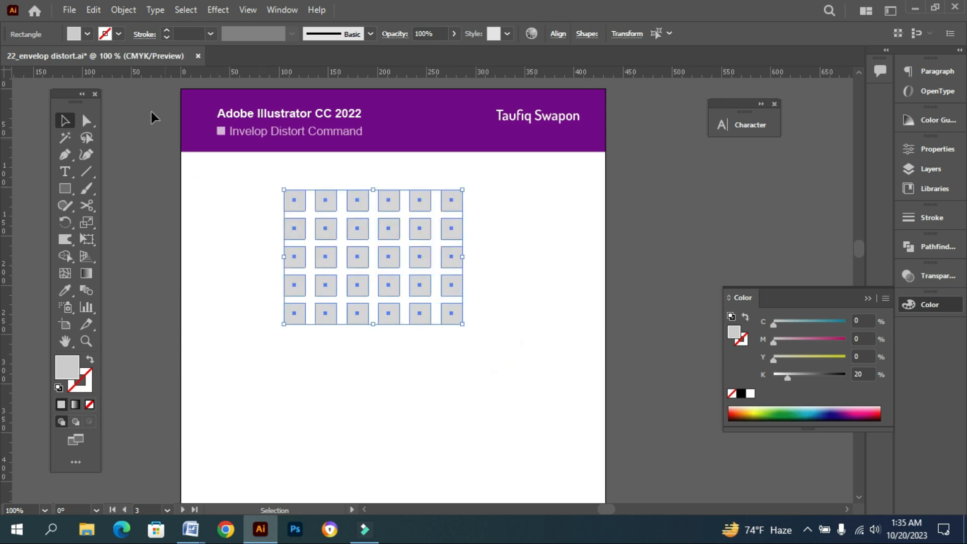
pyautogui.click(89, 34)
pyautogui.click(137, 59)
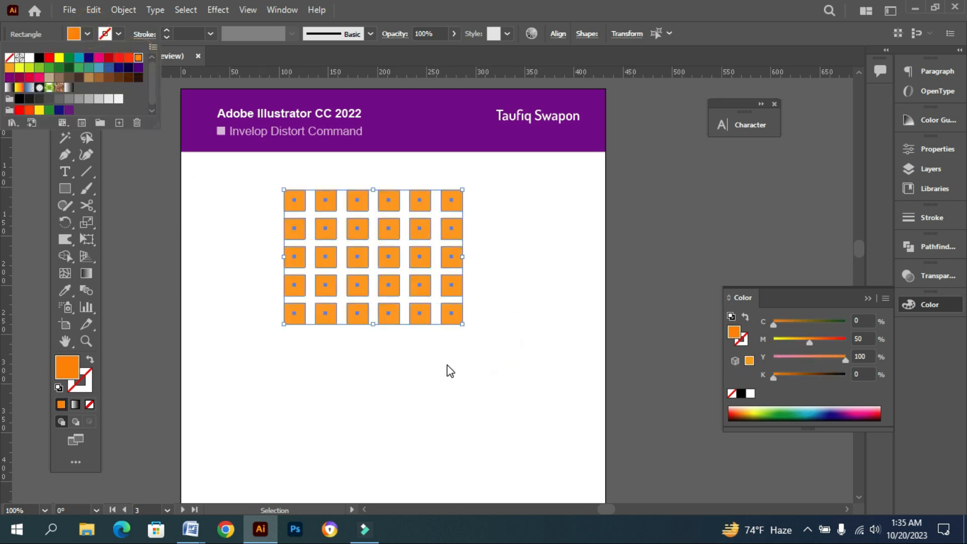
pyautogui.moveTo(462, 325); pyautogui.dragTo(512, 361)
pyautogui.moveTo(457, 349); pyautogui.dragTo(437, 341)
pyautogui.moveTo(383, 356); pyautogui.dragTo(385, 328)
pyautogui.moveTo(391, 295); pyautogui.dragTo(397, 324)
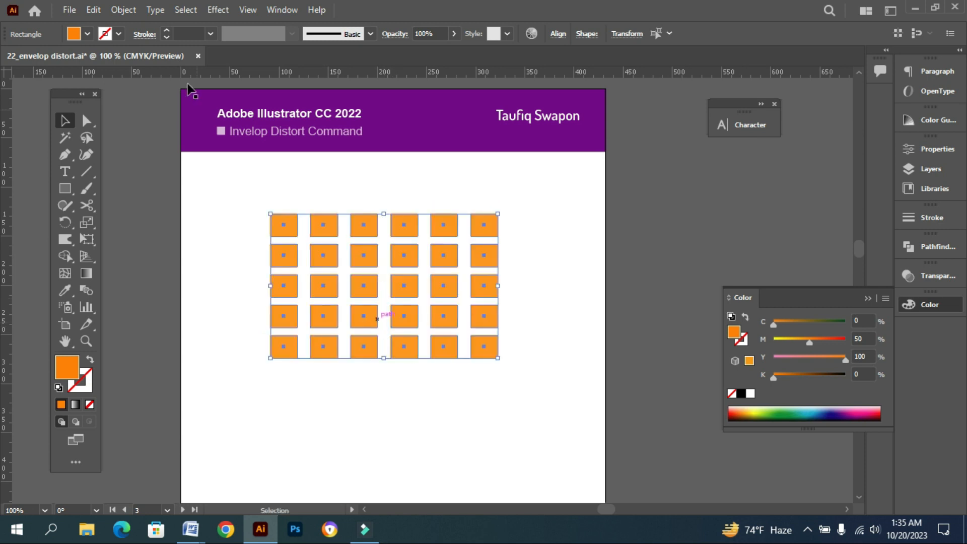
# Apply Envelope Distort's Make with Mesh to the orange grid with 3 rows and 4 columns
pyautogui.click(126, 14)
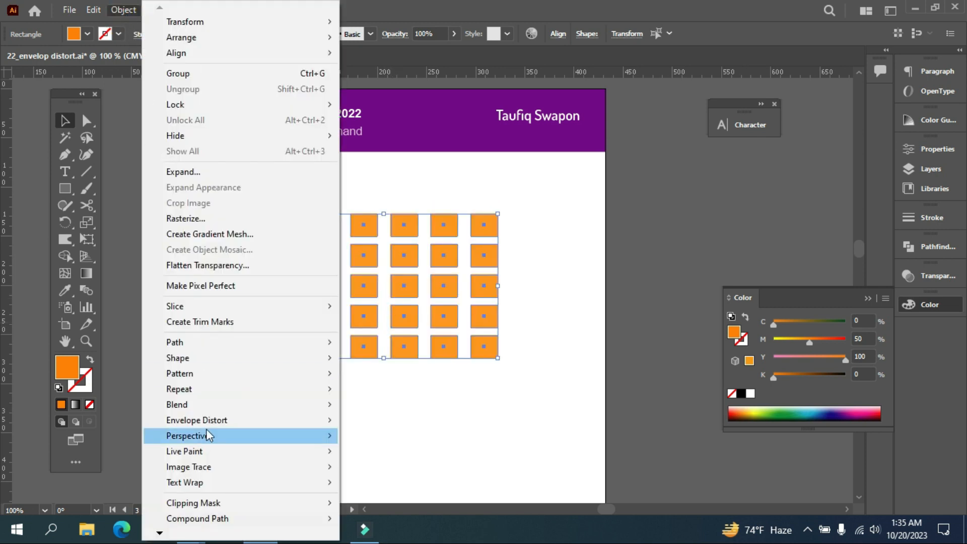
pyautogui.moveTo(212, 424)
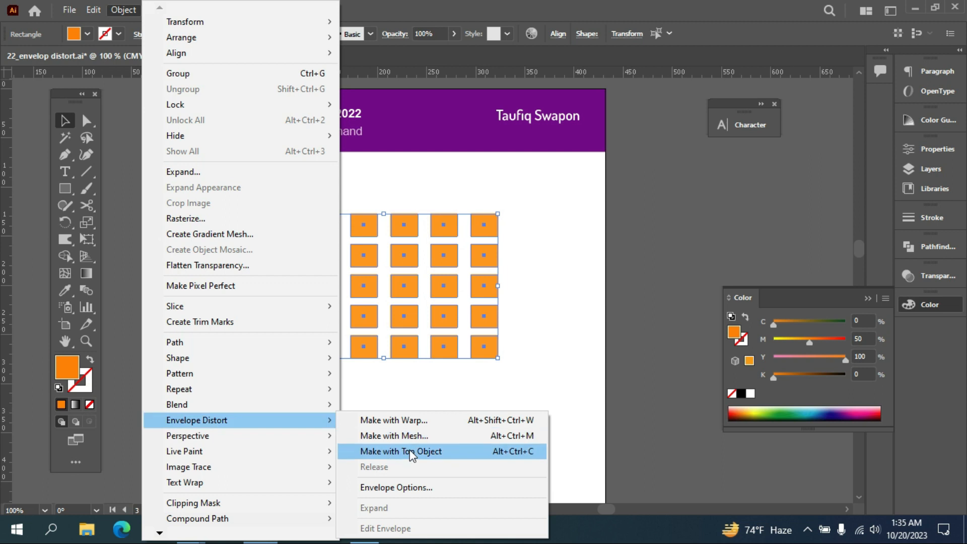
pyautogui.click(457, 436)
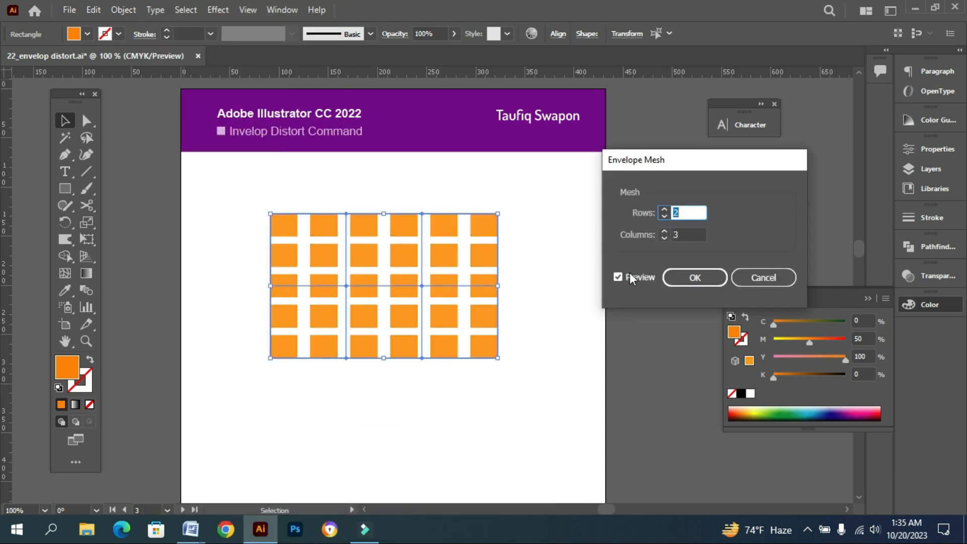
pyautogui.click(664, 211)
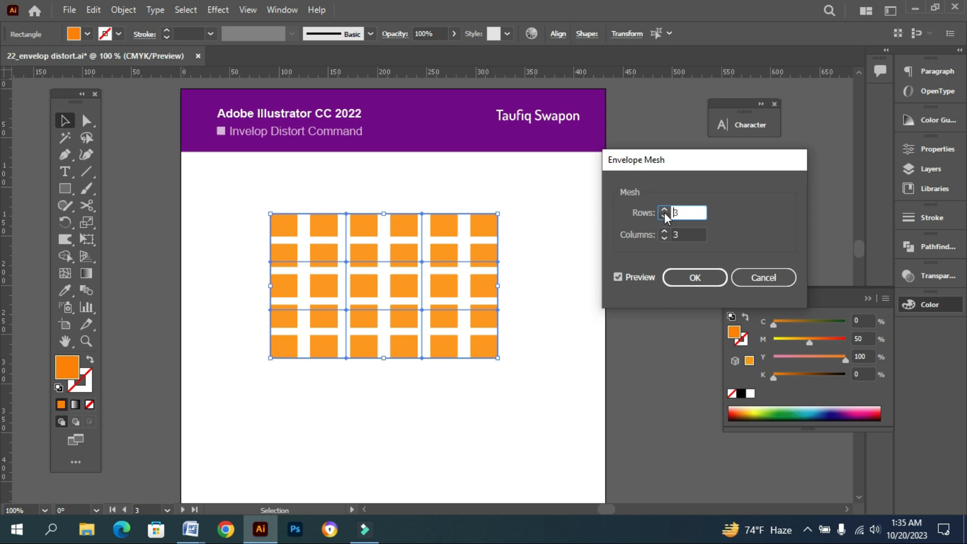
pyautogui.click(664, 231)
pyautogui.click(682, 277)
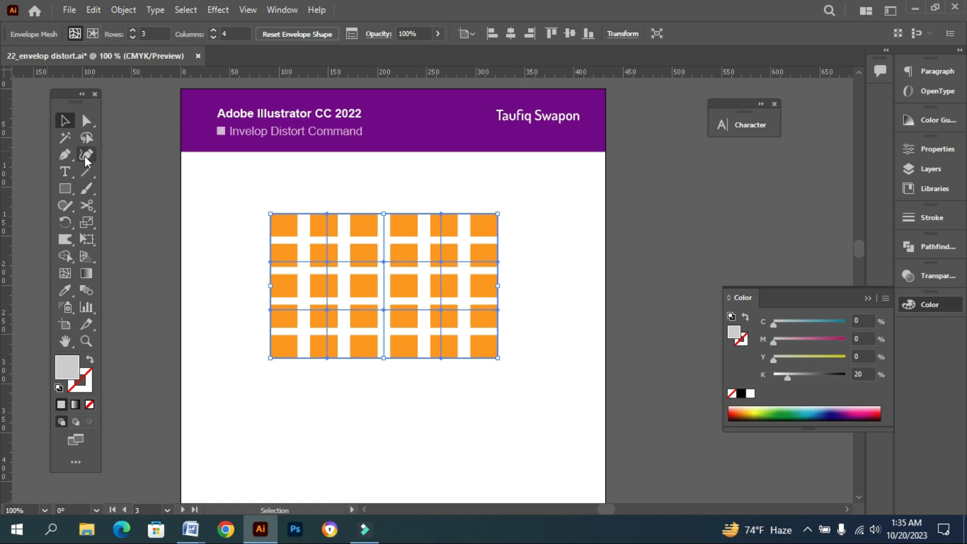
# Select all mesh points on the third inner column line of the orange grid and pull them downward into a curve
pyautogui.click(86, 120)
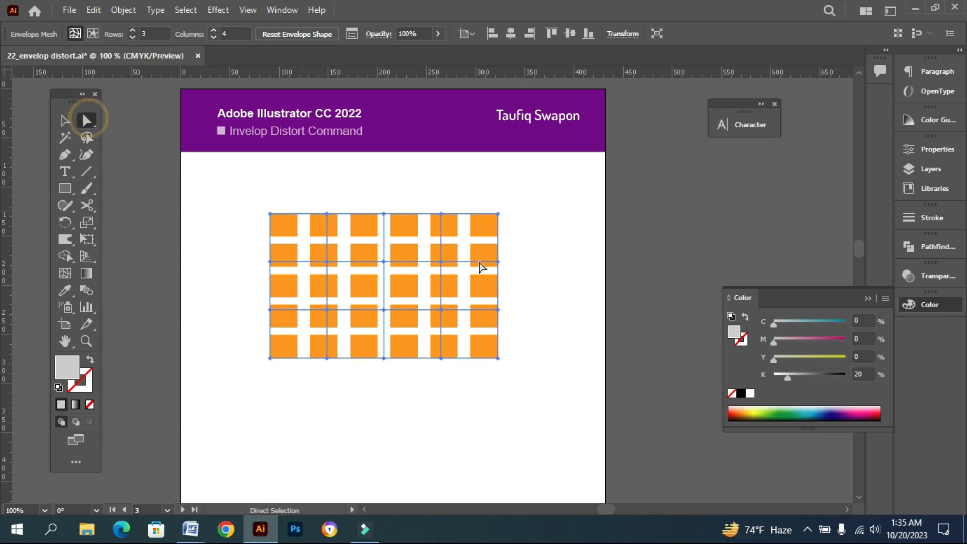
pyautogui.moveTo(441, 212); pyautogui.dragTo(449, 235)
pyautogui.click(446, 207)
pyautogui.hotkey('ctrl', 'z')
pyautogui.moveTo(427, 191); pyautogui.dragTo(458, 372)
pyautogui.moveTo(441, 267); pyautogui.dragTo(438, 305)
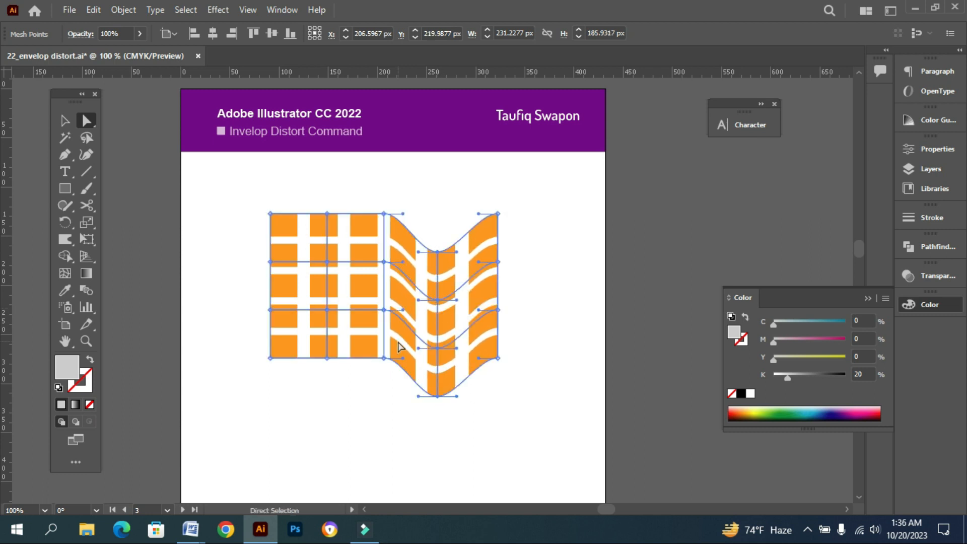
# Try pulling the mesh points on the orange grid's first inner column line upward into a curve, and undo the change
pyautogui.click(308, 196)
pyautogui.moveTo(327, 261); pyautogui.dragTo(325, 220)
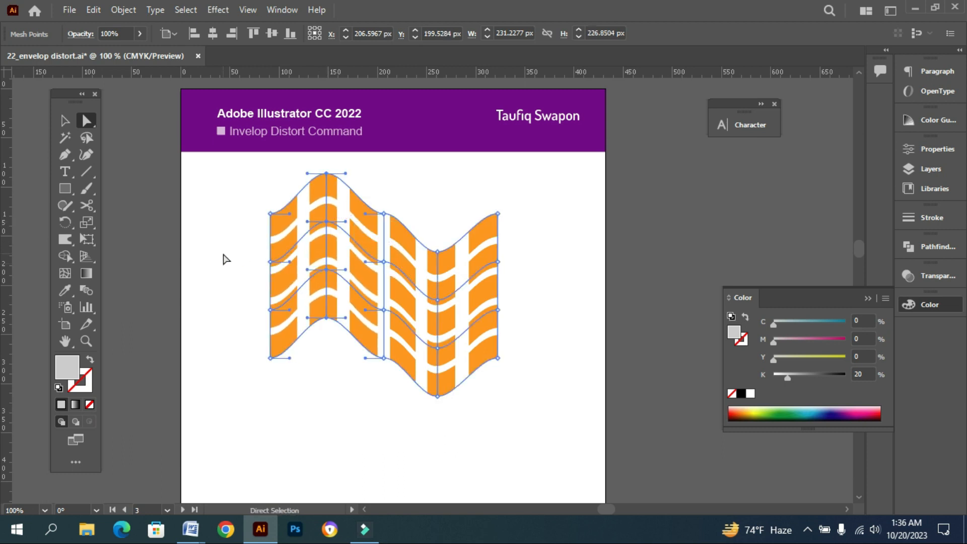
pyautogui.click(64, 122)
pyautogui.click(235, 301)
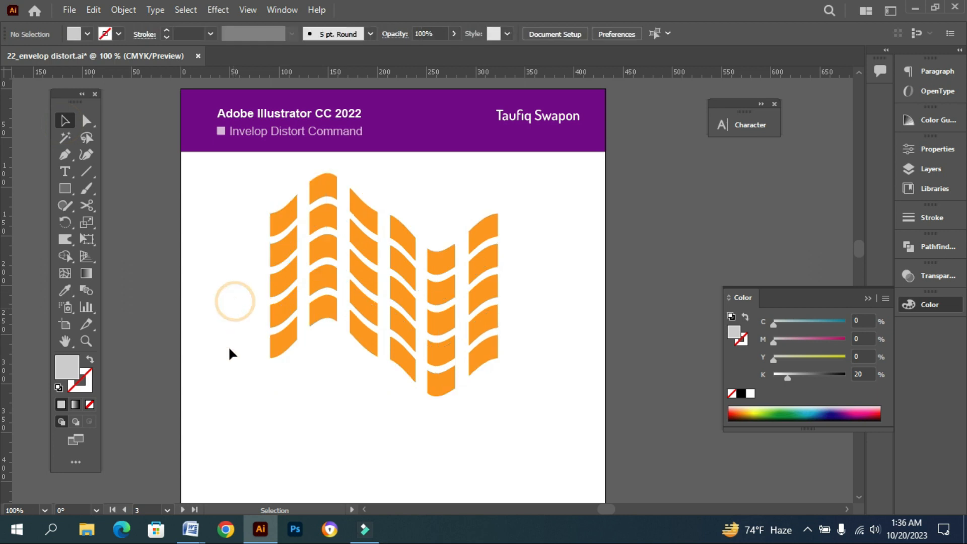
pyautogui.click(433, 330)
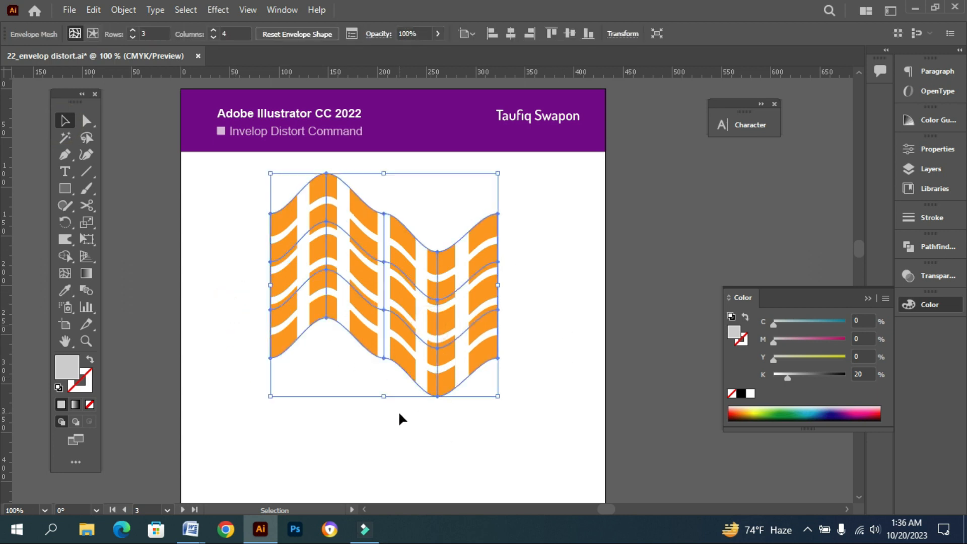
pyautogui.hotkey('ctrl', 'z')
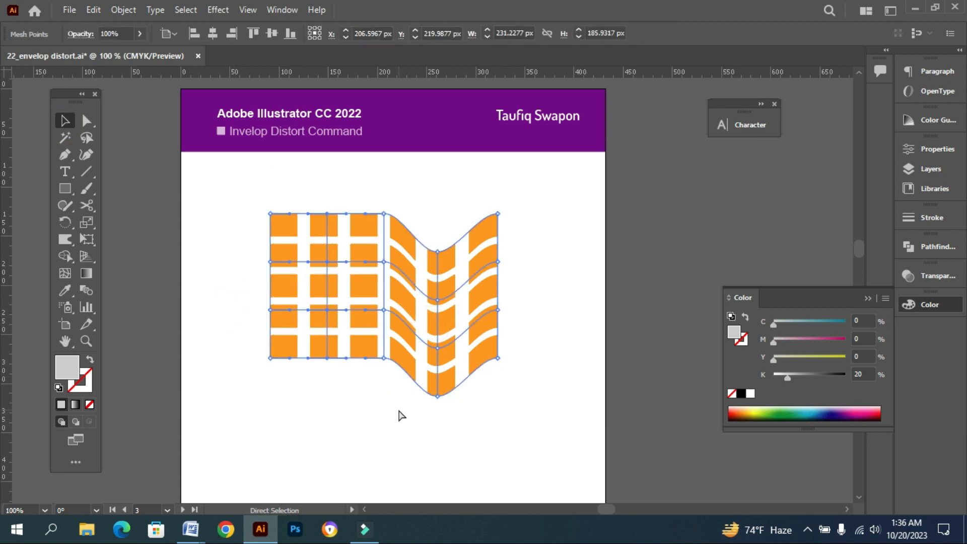
# Move the distorted orange grid up slightly and open its envelope contents for editing with Edit Contents
pyautogui.click(399, 410)
pyautogui.moveTo(446, 351)
pyautogui.mouseDown()
pyautogui.moveTo(447, 319)
pyautogui.moveTo(446, 338)
pyautogui.mouseUp()
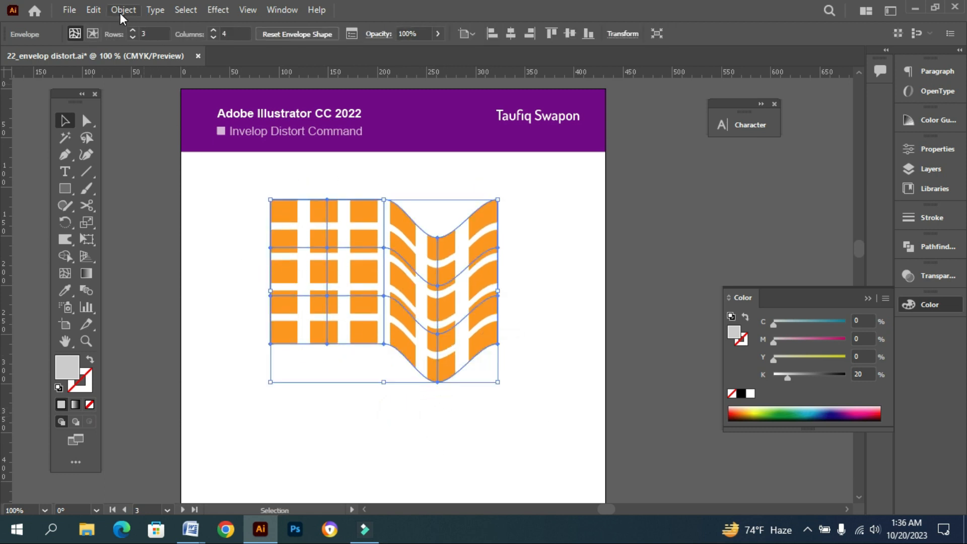
pyautogui.click(119, 13)
pyautogui.moveTo(225, 426)
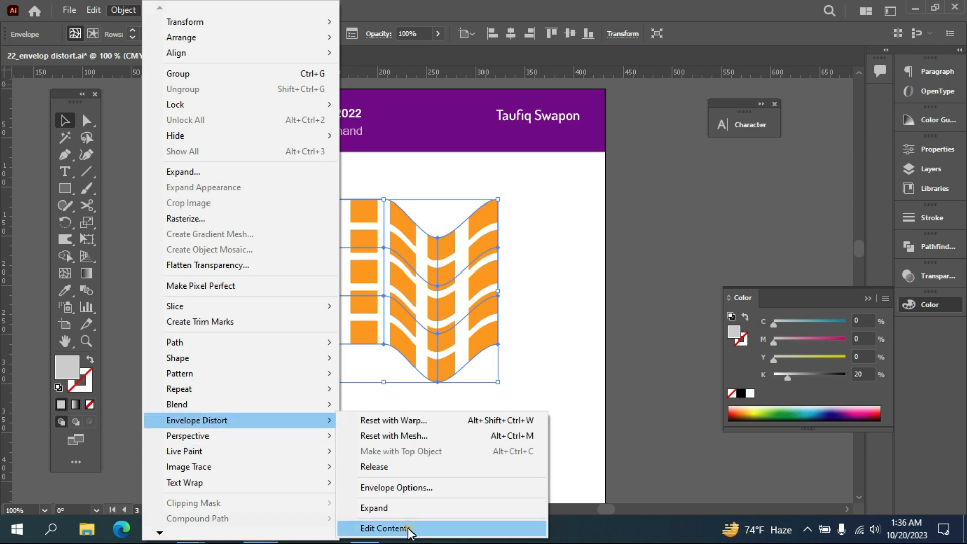
pyautogui.click(385, 528)
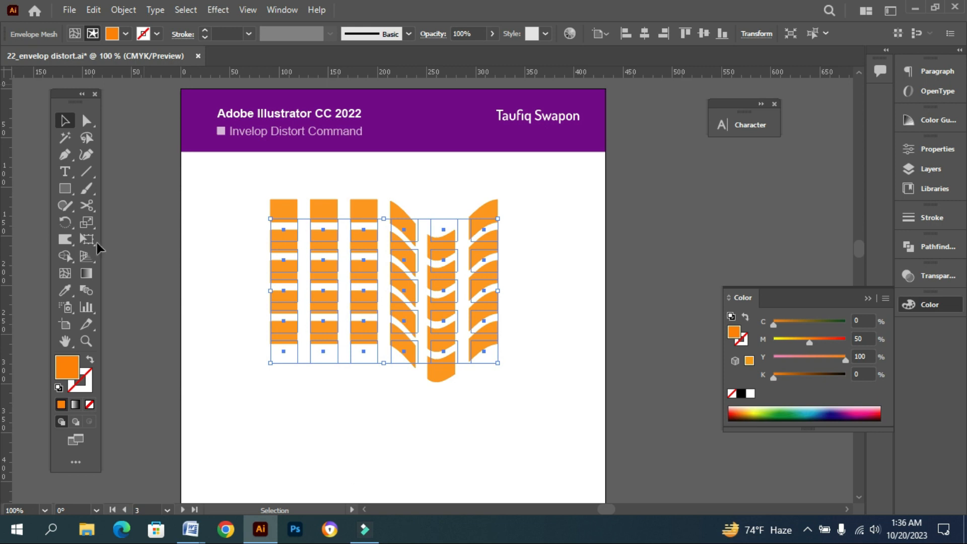
# Stretch the squares inside the envelope upward and outward on both sides so the distorted grid grows
pyautogui.moveTo(386, 219)
pyautogui.mouseDown()
pyautogui.moveTo(386, 201)
pyautogui.moveTo(393, 292)
pyautogui.moveTo(393, 204)
pyautogui.mouseUp()
pyautogui.moveTo(498, 283); pyautogui.dragTo(546, 283)
pyautogui.moveTo(271, 283); pyautogui.dragTo(239, 283)
pyautogui.click(332, 423)
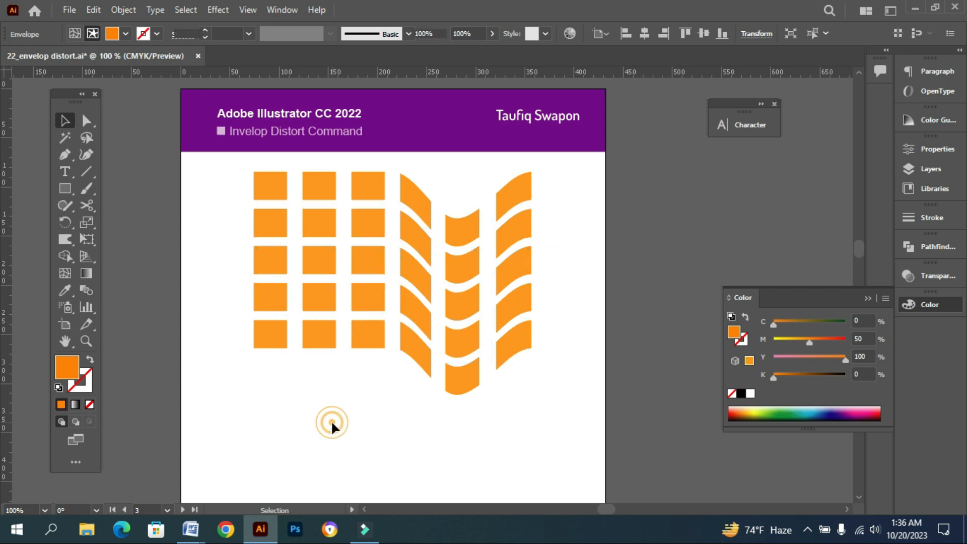
pyautogui.click(372, 310)
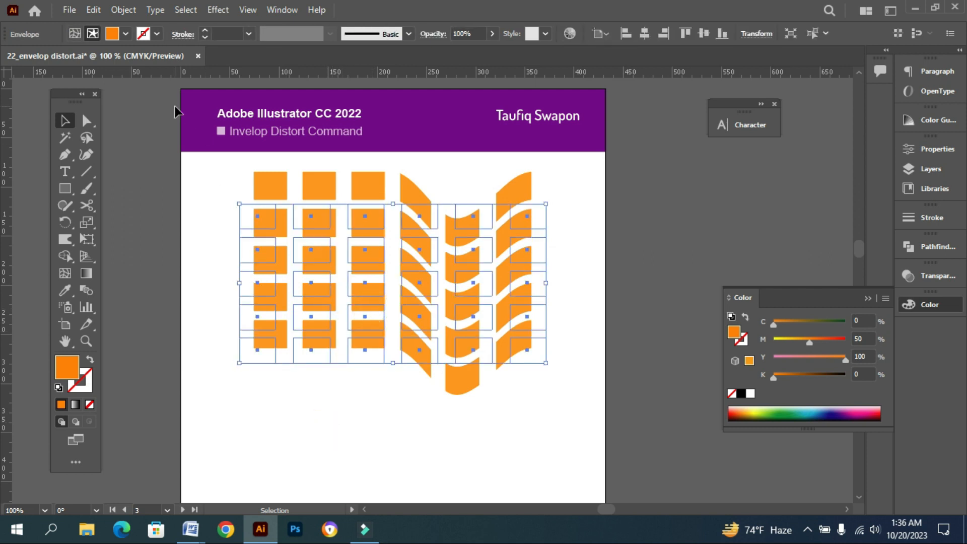
# Open the contents of the mesh-distorted text "TECHNICAL" on the previous artboard with Envelope Distort's Edit Contents
pyautogui.click(118, 99)
pyautogui.keyDown('ctrl'); pyautogui.keyDown('alt'); pyautogui.click(362, 161); pyautogui.keyUp('alt'); pyautogui.keyUp('ctrl')
pyautogui.moveTo(366, 155); pyautogui.dragTo(316, 329)
pyautogui.moveTo(361, 265); pyautogui.dragTo(378, 278)
pyautogui.keyDown('ctrl'); pyautogui.click(391, 277); pyautogui.keyUp('ctrl')
pyautogui.keyDown('ctrl'); pyautogui.click(391, 277); pyautogui.keyUp('ctrl')
pyautogui.moveTo(496, 279); pyautogui.dragTo(412, 233)
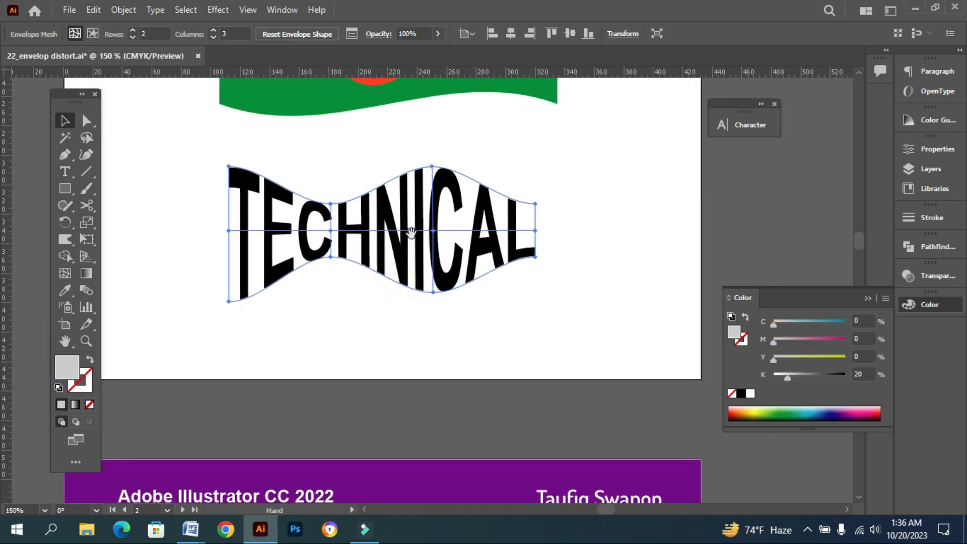
pyautogui.click(123, 11)
pyautogui.moveTo(177, 420)
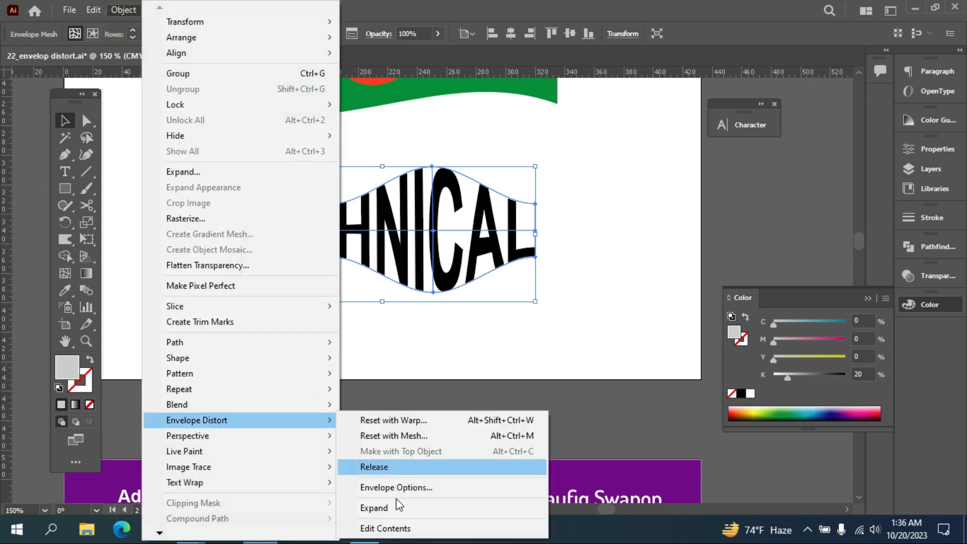
pyautogui.click(396, 525)
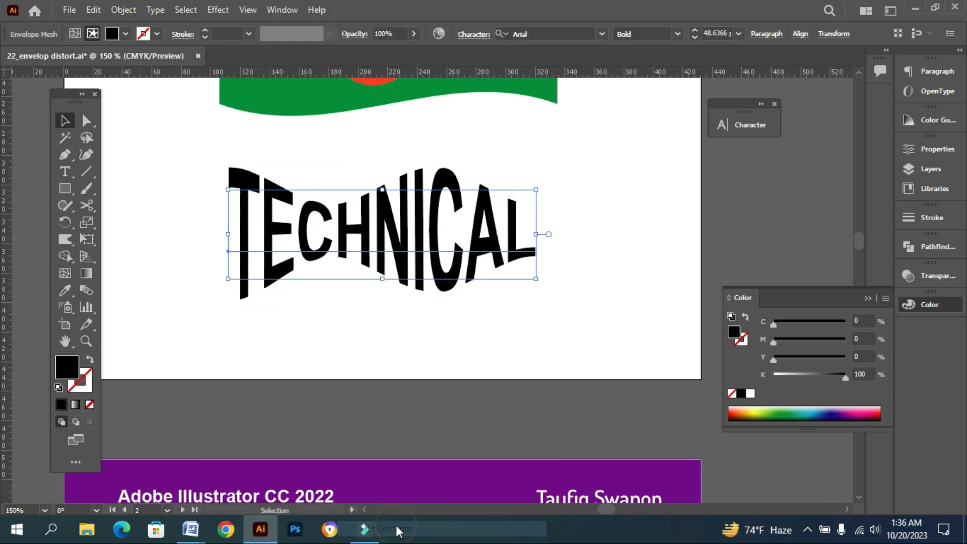
# Replace the word inside the "TECHNICAL" envelope with "BANGLADESH" and leave isolation mode
pyautogui.doubleClick(266, 228)
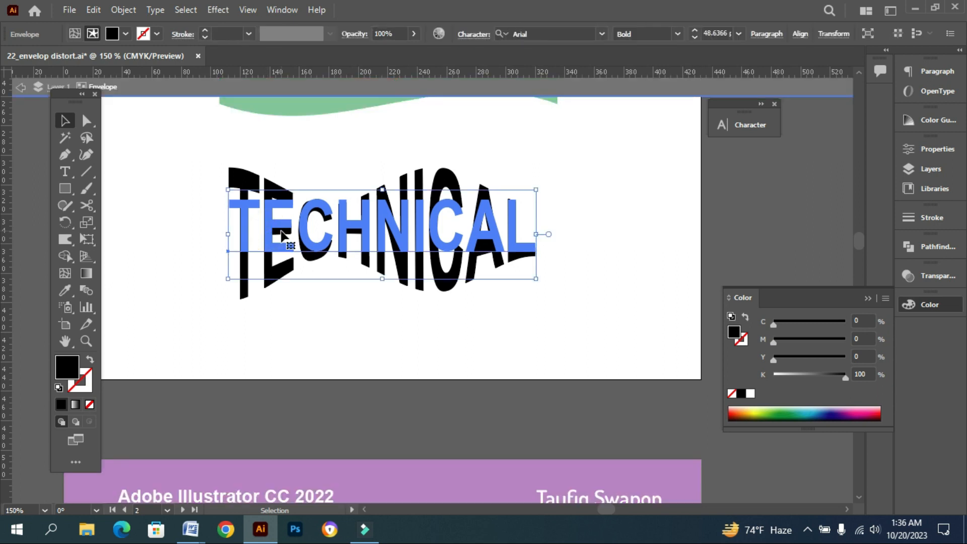
pyautogui.click(64, 171)
pyautogui.click(294, 236)
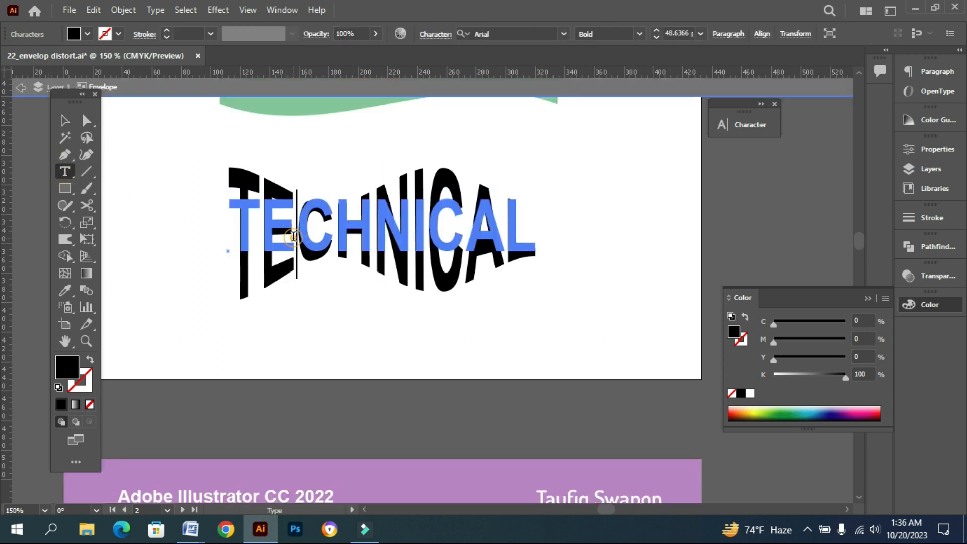
pyautogui.hotkey('ctrl', 'a')
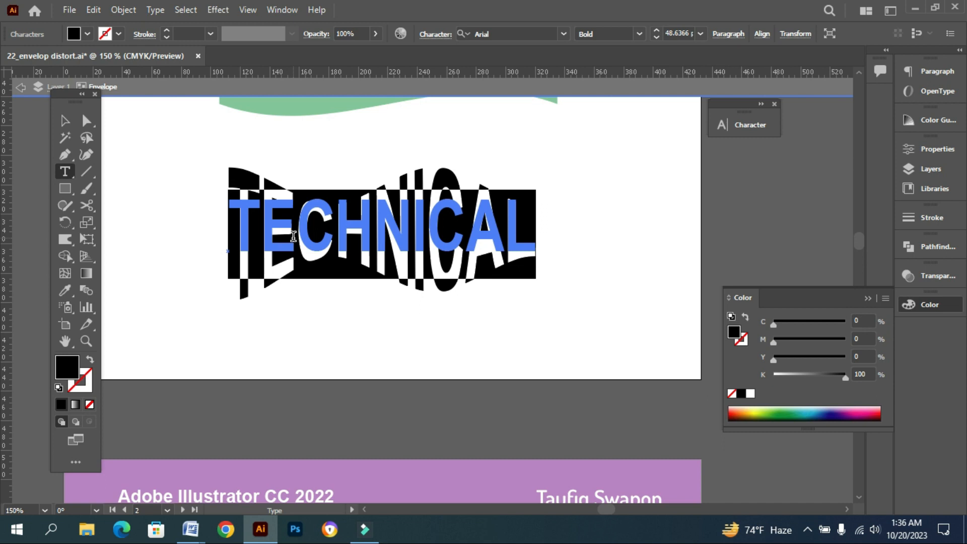
pyautogui.write('BA')
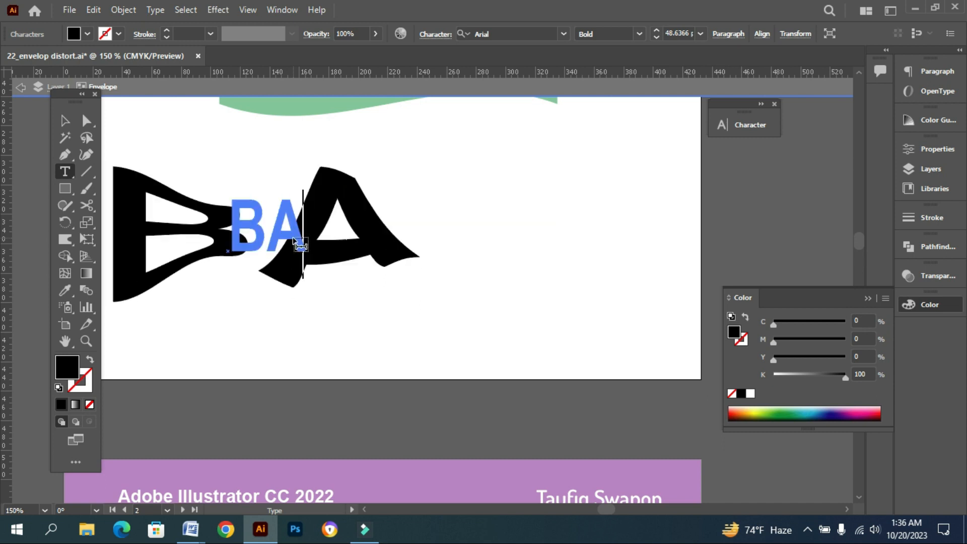
pyautogui.write('NGLAD')
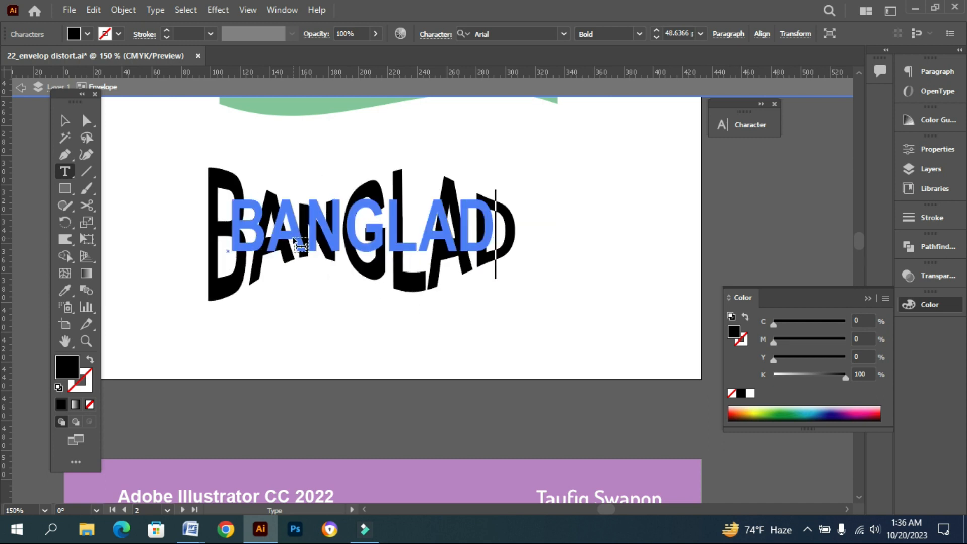
pyautogui.write('ESH')
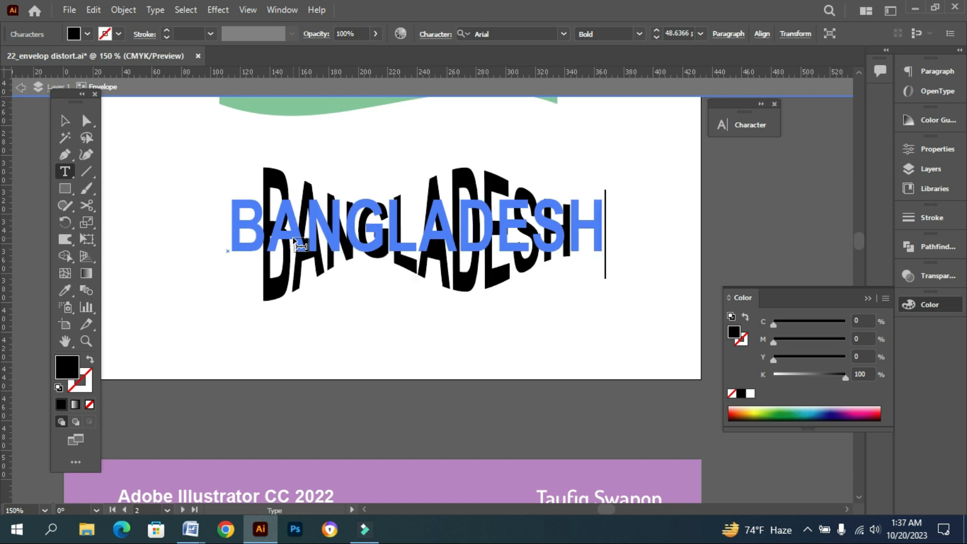
pyautogui.click(65, 120)
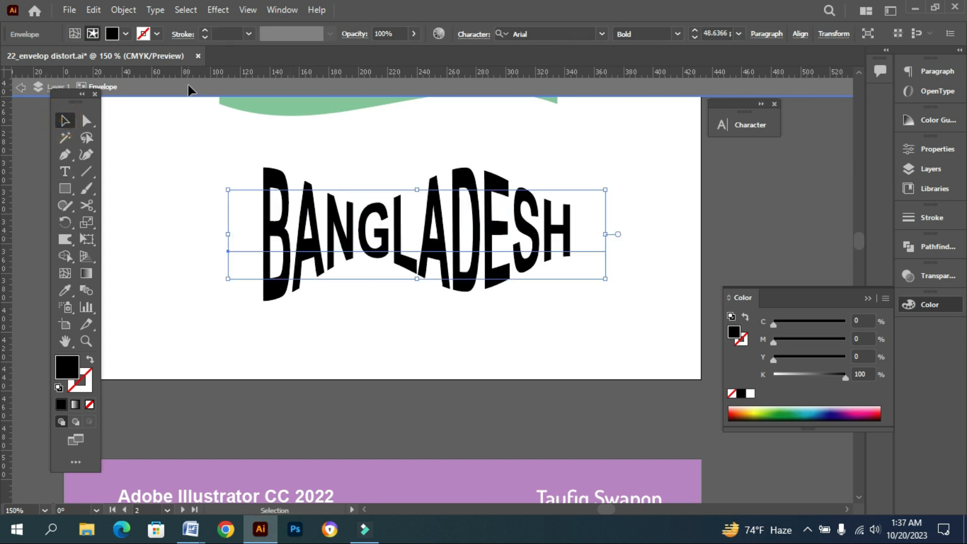
pyautogui.click(190, 89)
pyautogui.click(323, 328)
pyautogui.click(358, 238)
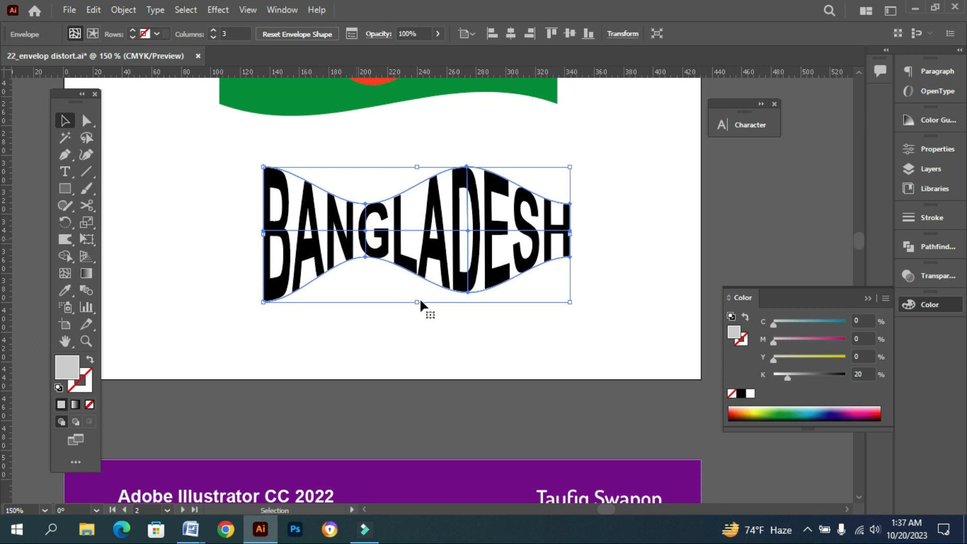
# Add the placeholder text "LOREM IPSUM" on the empty fourth artboard and enlarge it to about 34.5 pt
pyautogui.click(476, 336)
pyautogui.click(446, 281)
pyautogui.keyDown('ctrl'); pyautogui.keyDown('alt'); pyautogui.click(450, 346); pyautogui.keyUp('alt'); pyautogui.keyUp('ctrl')
pyautogui.moveTo(435, 418); pyautogui.dragTo(443, 227)
pyautogui.moveTo(434, 375); pyautogui.dragTo(433, 312)
pyautogui.moveTo(433, 347); pyautogui.dragTo(438, 209)
pyautogui.moveTo(439, 387); pyautogui.dragTo(434, 200)
pyautogui.moveTo(421, 403); pyautogui.dragTo(421, 244)
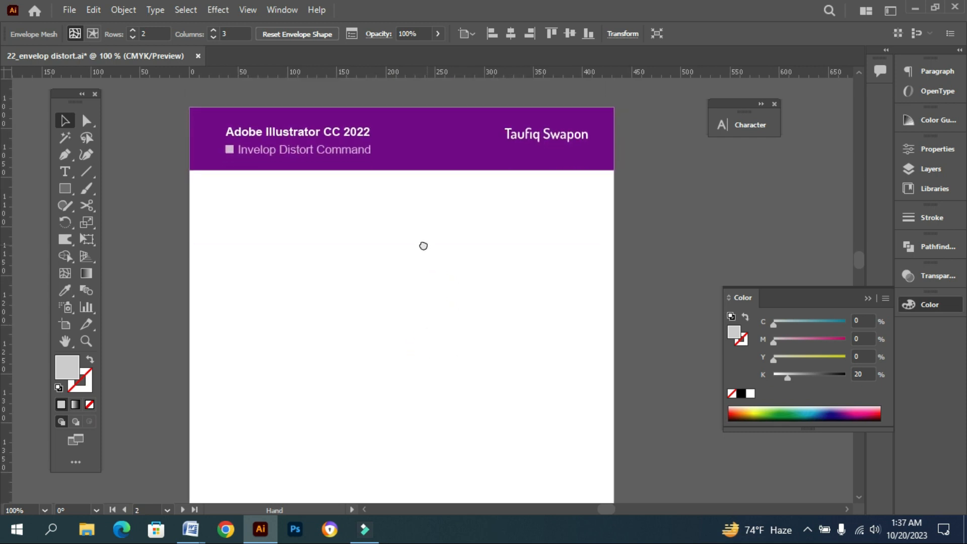
pyautogui.click(64, 171)
pyautogui.click(250, 270)
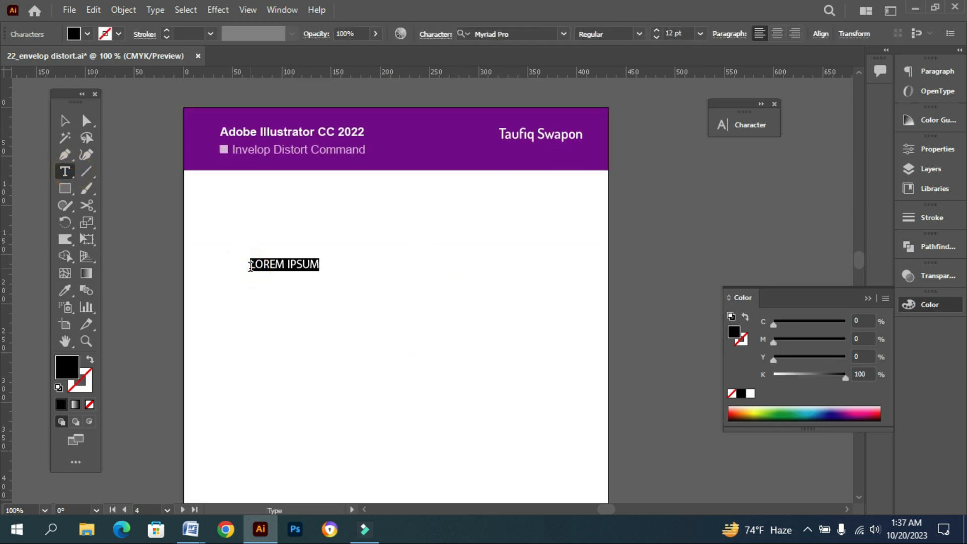
pyautogui.press('Escape')
pyautogui.moveTo(319, 271); pyautogui.dragTo(448, 385)
# Set the "LOREM IPSUM" text's font to Arial Bold
pyautogui.hotkey('ctrl', 't')
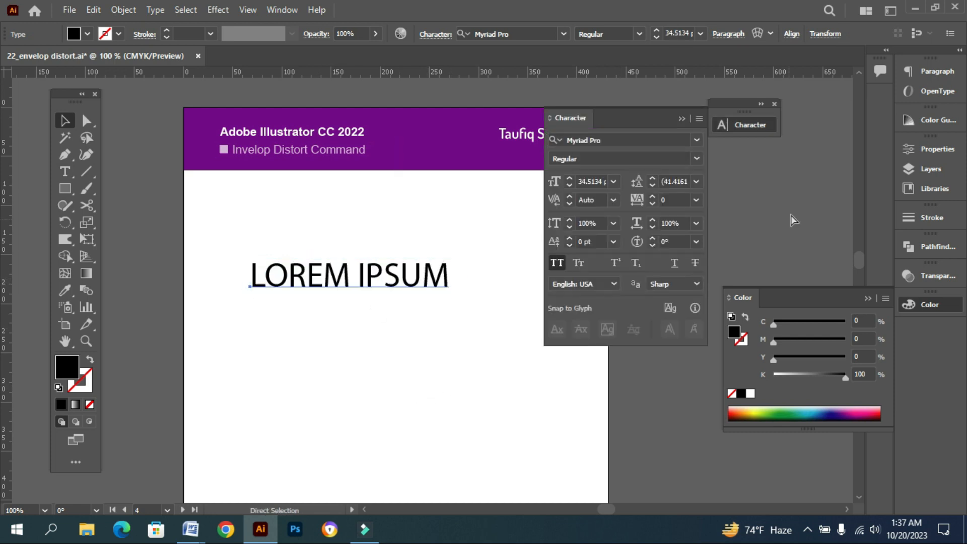
pyautogui.click(619, 142)
pyautogui.write('ari')
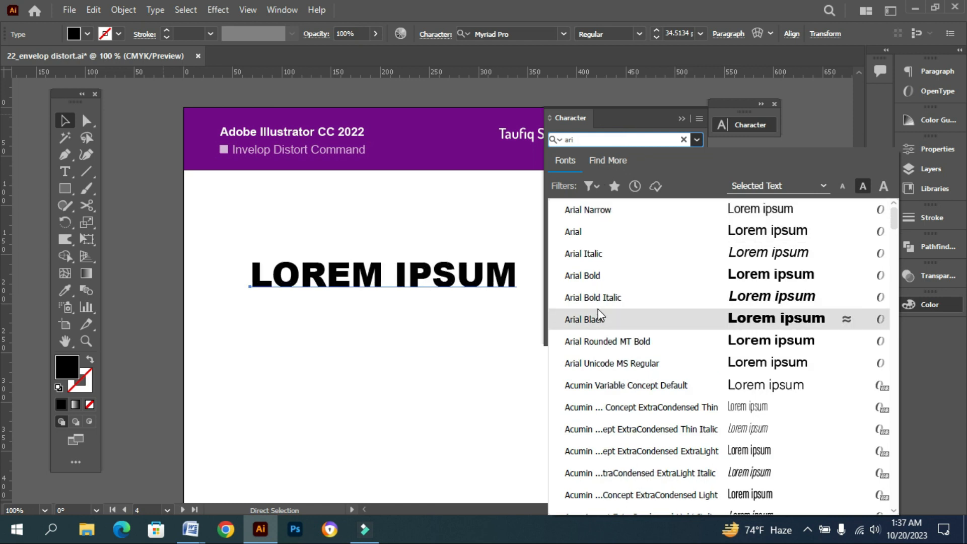
pyautogui.click(594, 282)
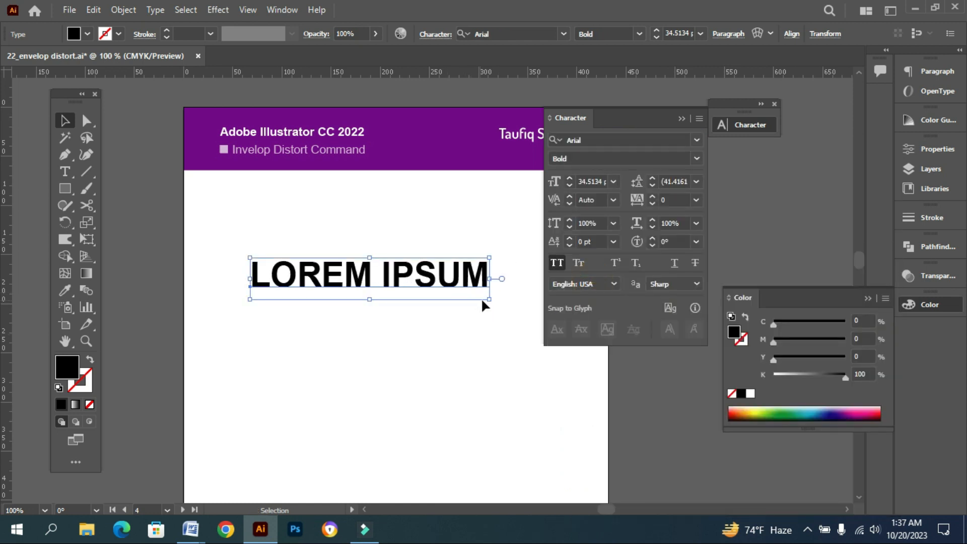
# Enlarge the "LOREM IPSUM" text to about 37.8 pt and move it down on the artboard
pyautogui.moveTo(491, 303); pyautogui.dragTo(513, 318)
pyautogui.moveTo(423, 281); pyautogui.dragTo(439, 347)
pyautogui.click(682, 117)
pyautogui.click(262, 255)
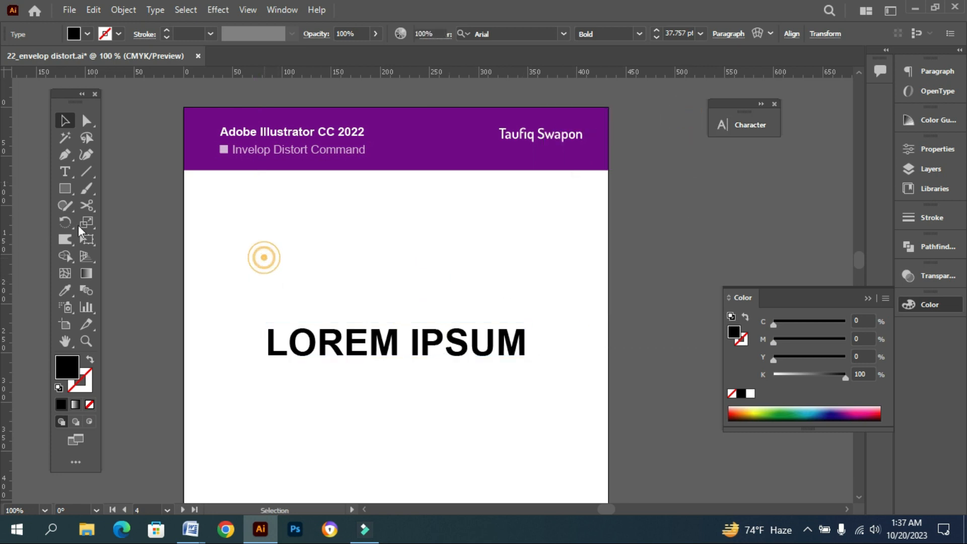
# Draw a wide black rectangle above the "LOREM IPSUM" text, roughly as wide as the text
pyautogui.click(69, 189)
pyautogui.click(121, 189)
pyautogui.moveTo(266, 196); pyautogui.dragTo(509, 284)
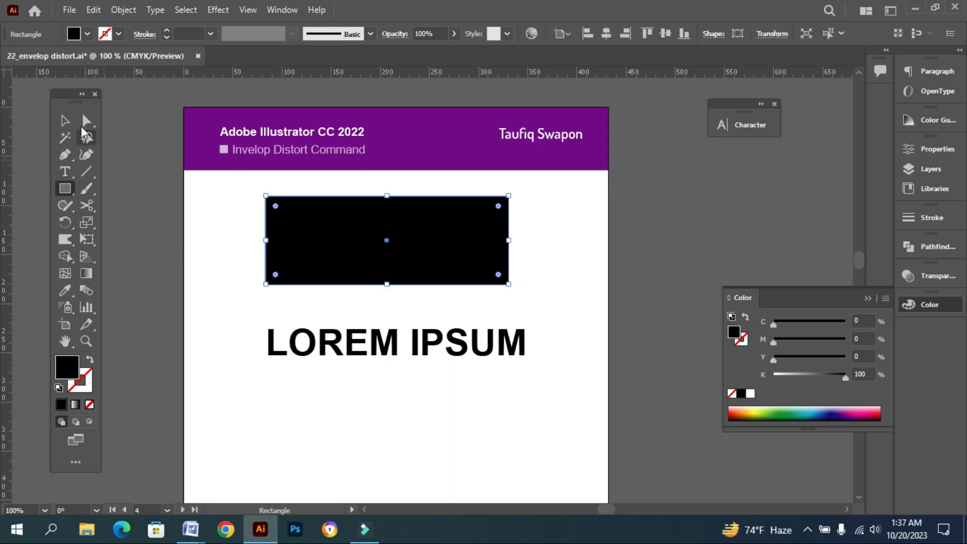
pyautogui.click(65, 120)
# Bend the middle of the rectangle's bottom edge upward into an arch with the Curvature tool
pyautogui.click(87, 154)
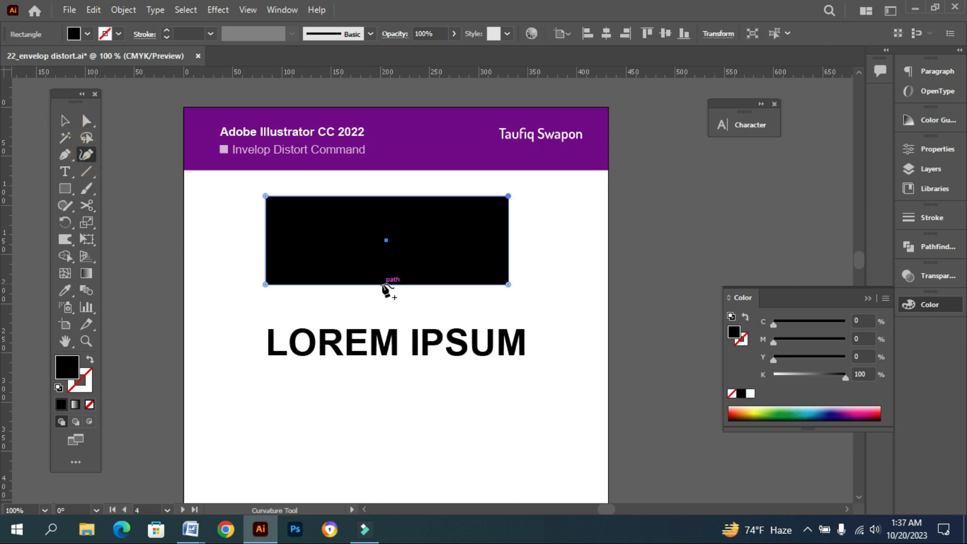
pyautogui.moveTo(391, 285); pyautogui.dragTo(386, 249)
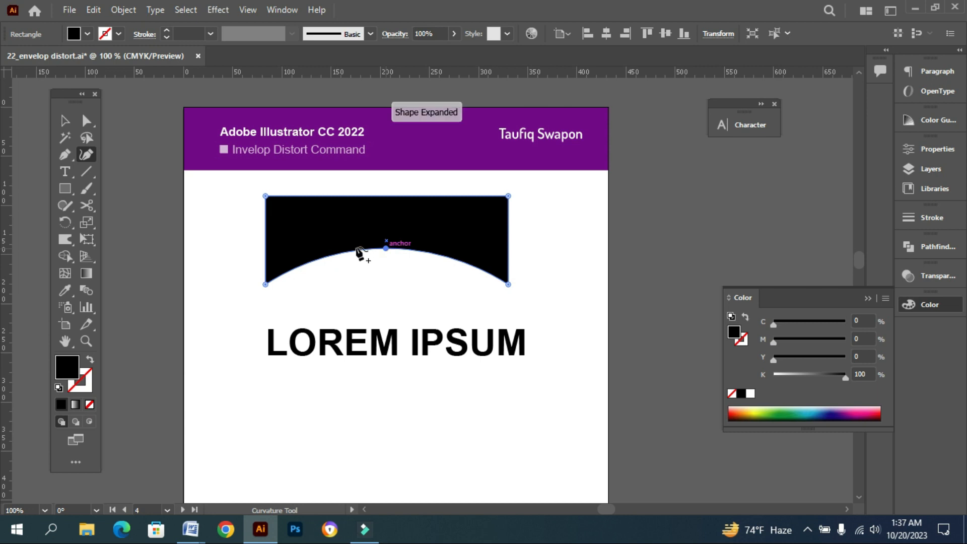
pyautogui.click(65, 119)
pyautogui.click(282, 391)
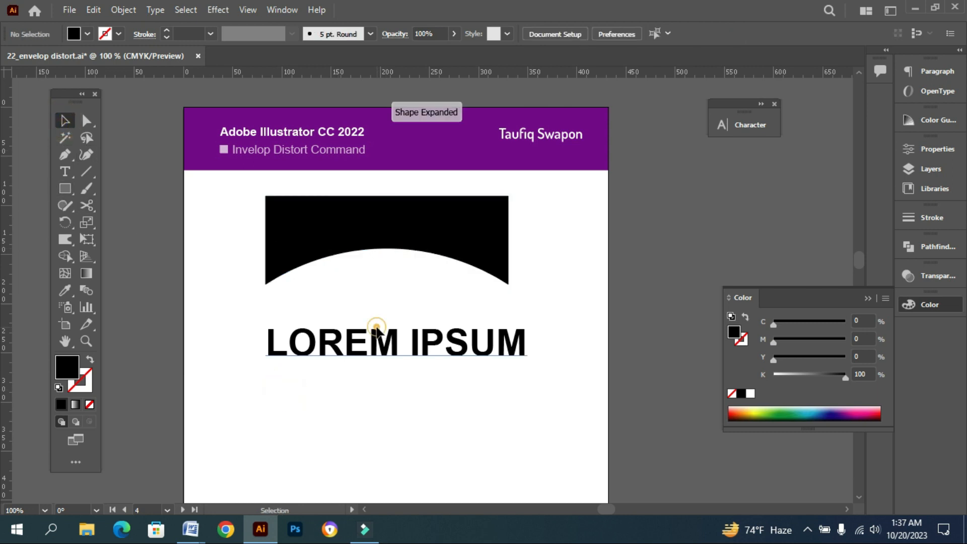
# Move the "LOREM IPSUM" text slightly down and fill the arched shape with orange-red (M 80, Y 95)
pyautogui.click(380, 347)
pyautogui.moveTo(378, 348); pyautogui.dragTo(392, 365)
pyautogui.click(367, 252)
pyautogui.click(88, 34)
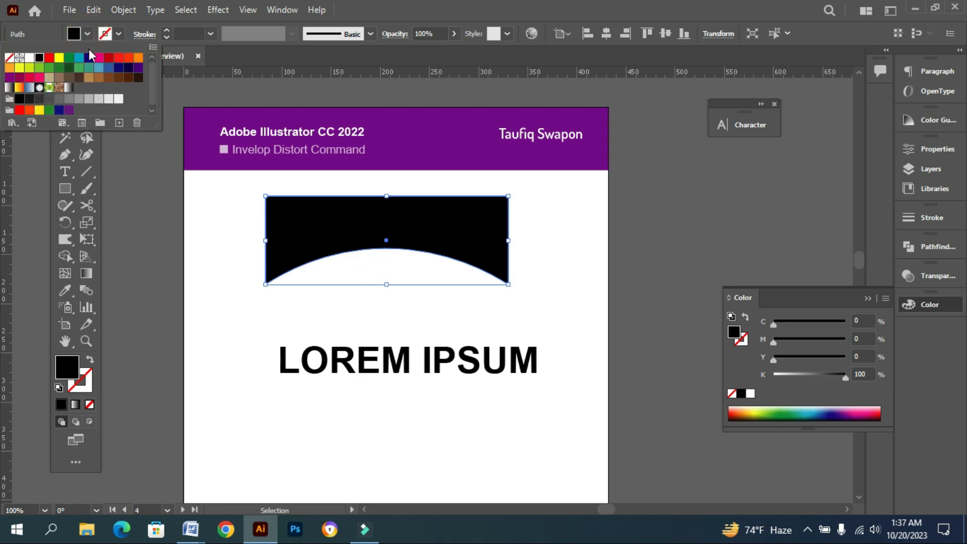
pyautogui.click(128, 59)
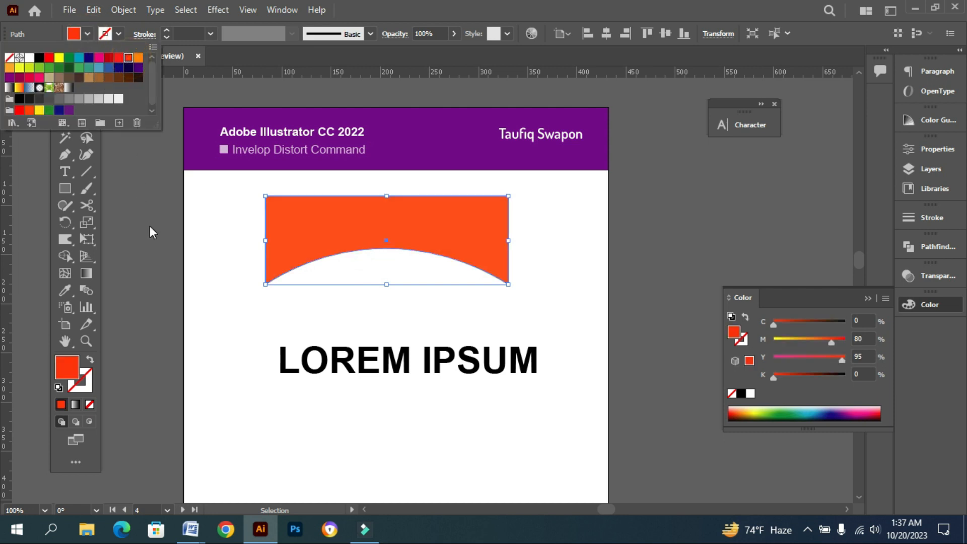
pyautogui.click(168, 231)
# Fit the "LOREM IPSUM" text to the arched shape's width and duplicate it directly below
pyautogui.moveTo(385, 359)
pyautogui.mouseDown()
pyautogui.moveTo(375, 348)
pyautogui.moveTo(374, 247)
pyautogui.moveTo(375, 359)
pyautogui.mouseUp()
pyautogui.moveTo(529, 339); pyautogui.dragTo(510, 339)
pyautogui.moveTo(304, 346); pyautogui.dragTo(304, 420)
# Distort the upper "LOREM IPSUM" text into the arched shape with Envelope Distort's Make with Top Object
pyautogui.moveTo(387, 355); pyautogui.dragTo(428, 250)
pyautogui.click(123, 10)
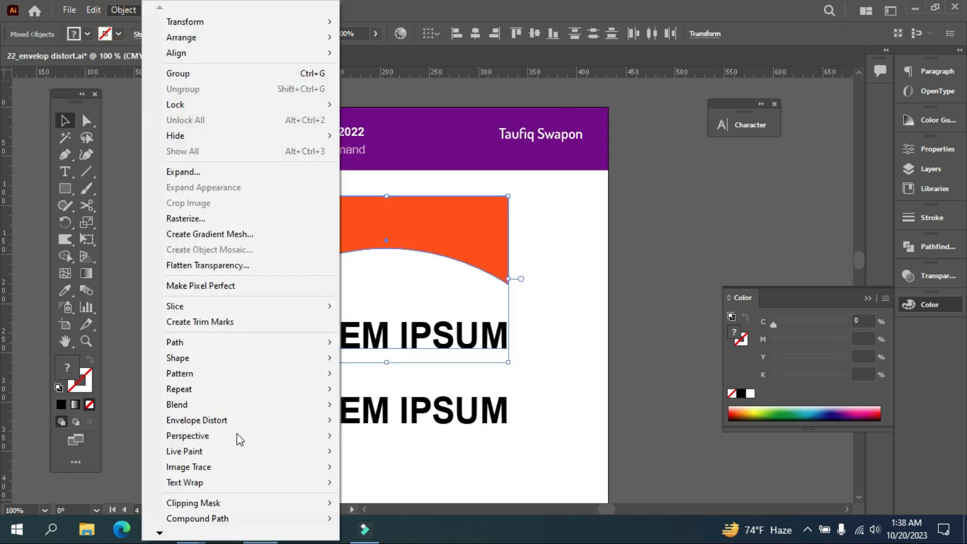
pyautogui.click(225, 424)
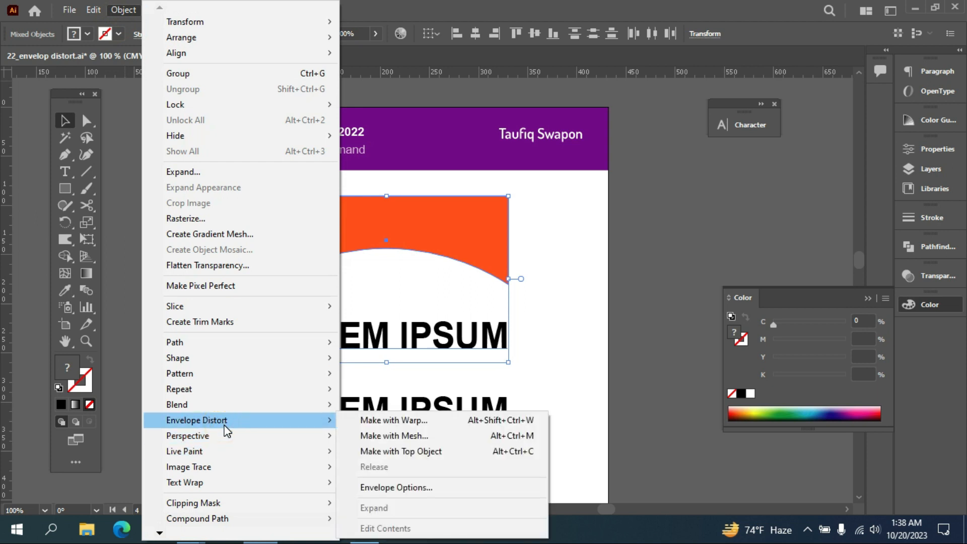
pyautogui.click(423, 452)
pyautogui.click(420, 362)
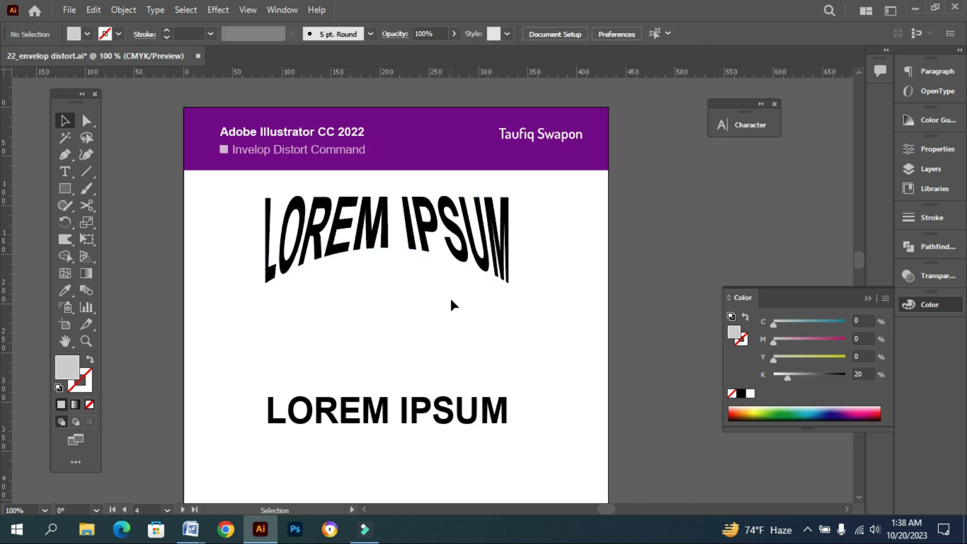
# Undo the upper text's Make with Top Object distortion and try moving the arched shape down over the text
pyautogui.hotkey('ctrl', 'z')
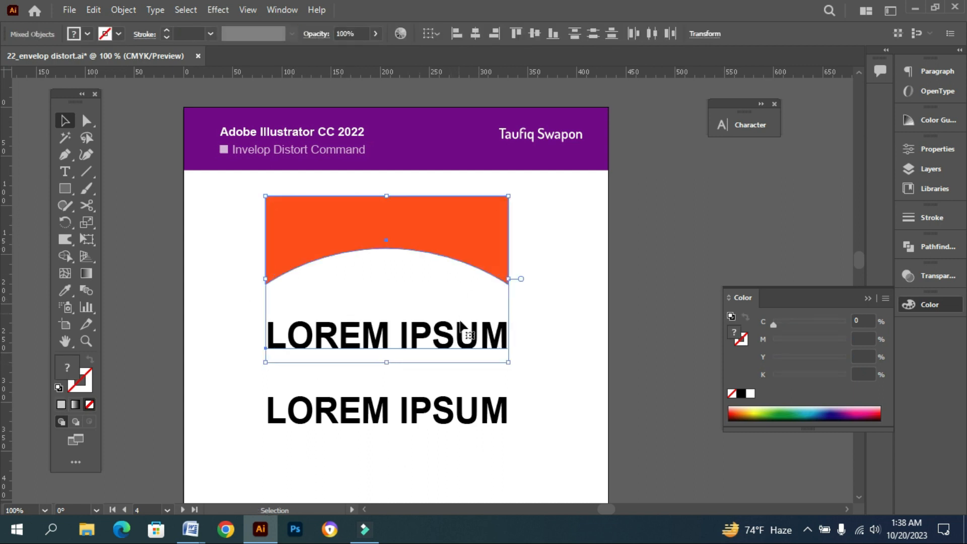
pyautogui.click(455, 282)
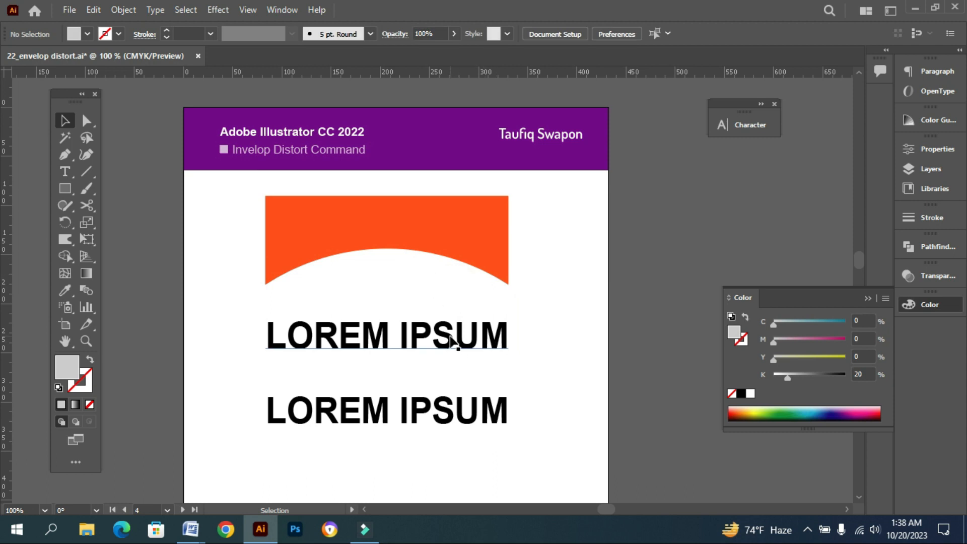
pyautogui.moveTo(445, 234); pyautogui.dragTo(446, 309)
pyautogui.hotkey('ctrl', 'z')
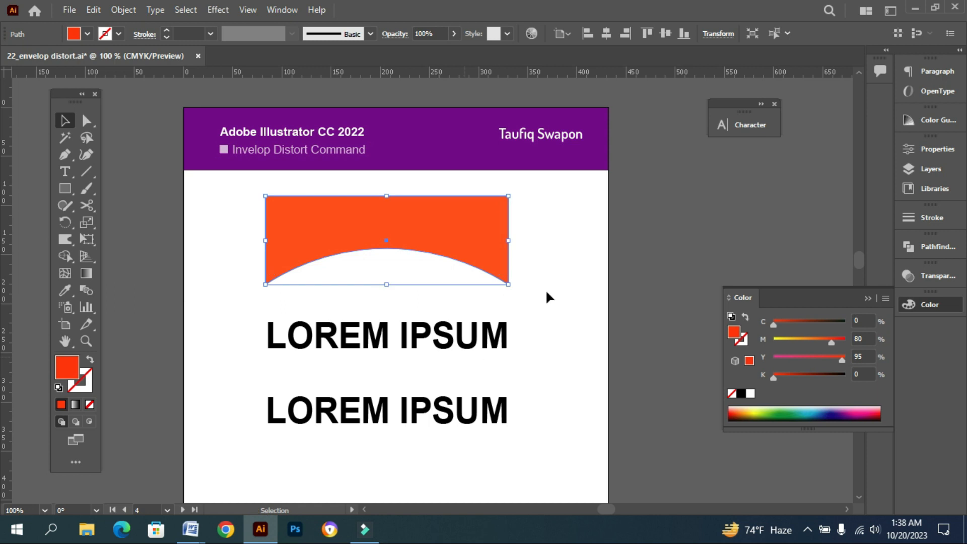
# Distort the upper "LOREM IPSUM" text into the orange-red arched shape again with Envelope Distort's Make with Top Object
pyautogui.click(552, 228)
pyautogui.moveTo(552, 228); pyautogui.dragTo(476, 345)
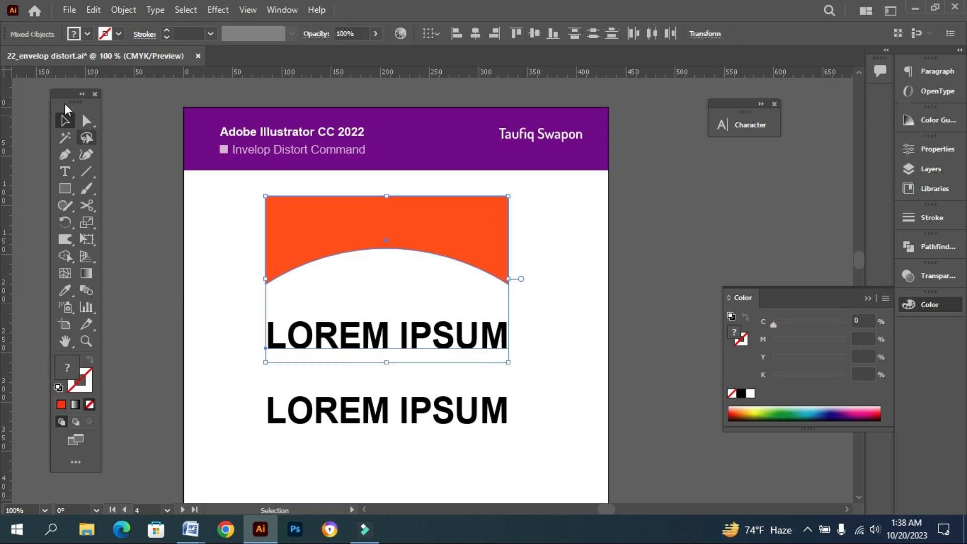
pyautogui.click(122, 10)
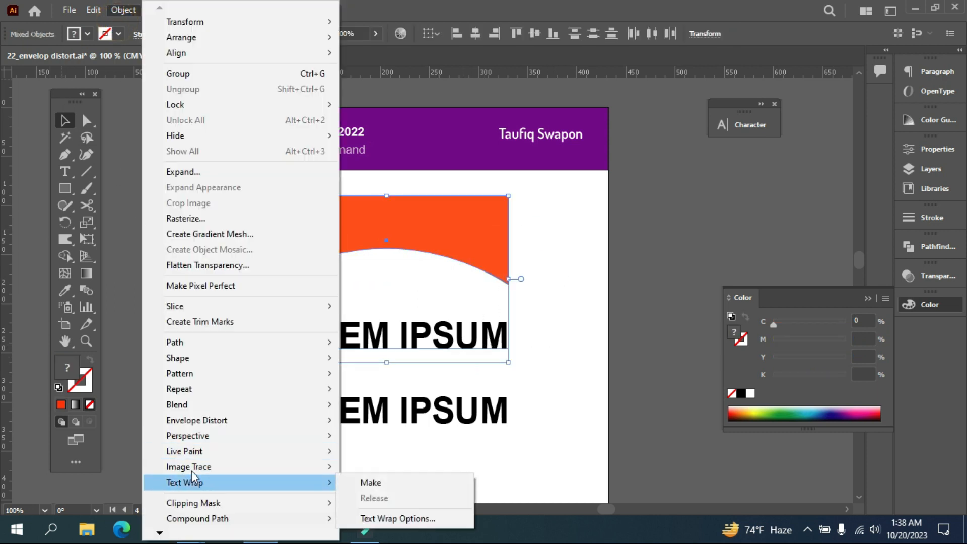
pyautogui.moveTo(192, 421)
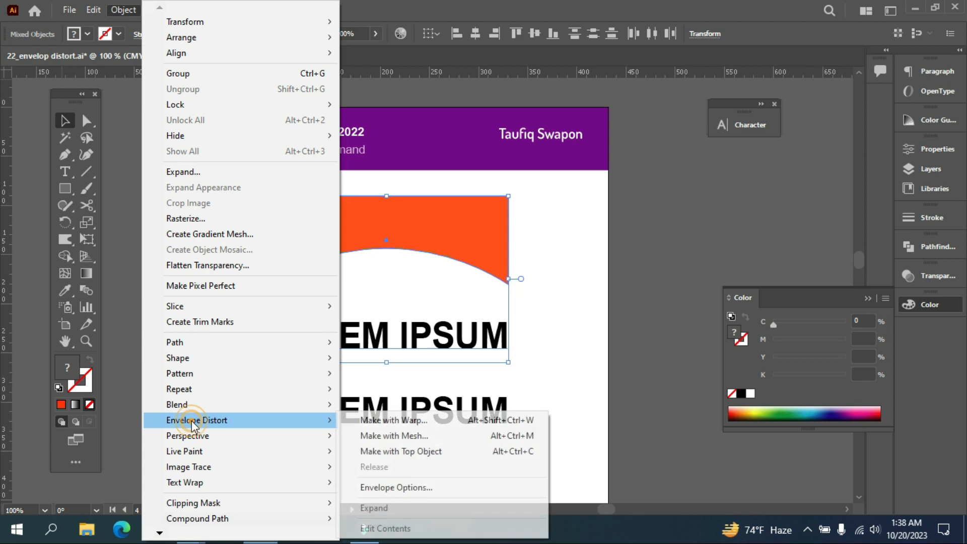
pyautogui.click(462, 449)
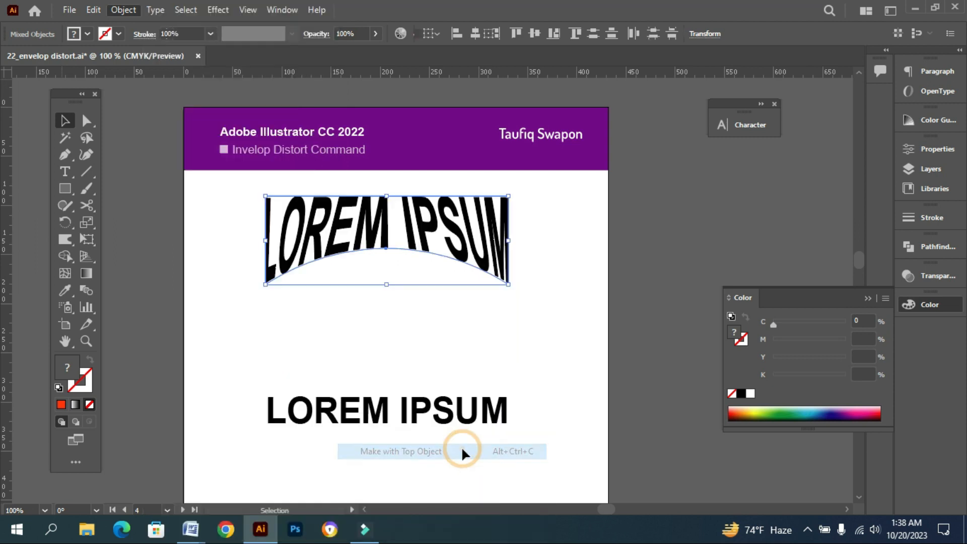
pyautogui.click(467, 348)
# Move the undistorted "LOREM IPSUM" text down and draw an ellipse about 259 px wide and 91 px high above it
pyautogui.scroll(-3, 388, 374)
pyautogui.moveTo(391, 328); pyautogui.dragTo(387, 376)
pyautogui.moveTo(68, 195); pyautogui.dragTo(110, 224)
pyautogui.moveTo(269, 233); pyautogui.dragTo(524, 323)
pyautogui.click(66, 120)
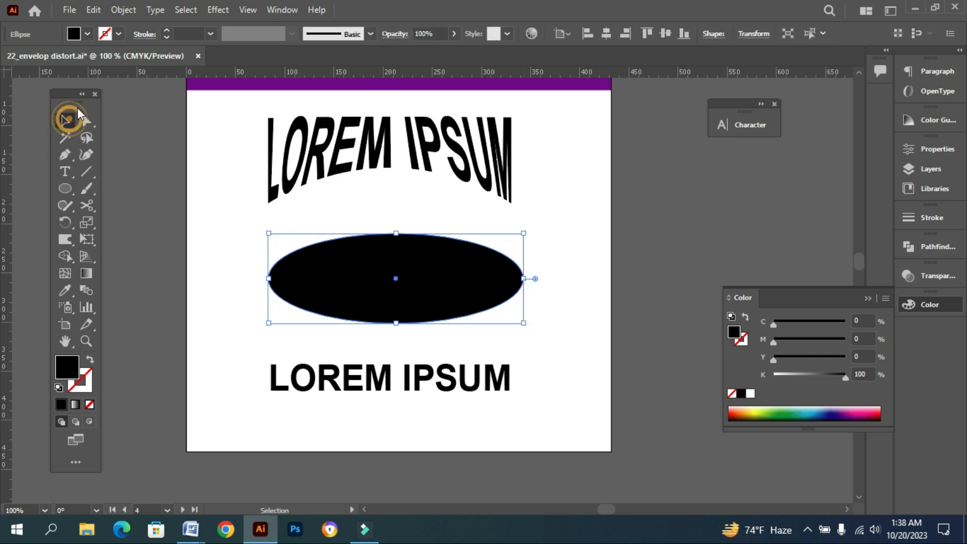
# Fill the ellipse with red (M 90, Y 85) and shift it slightly left to centre it over the text
pyautogui.click(87, 33)
pyautogui.click(119, 62)
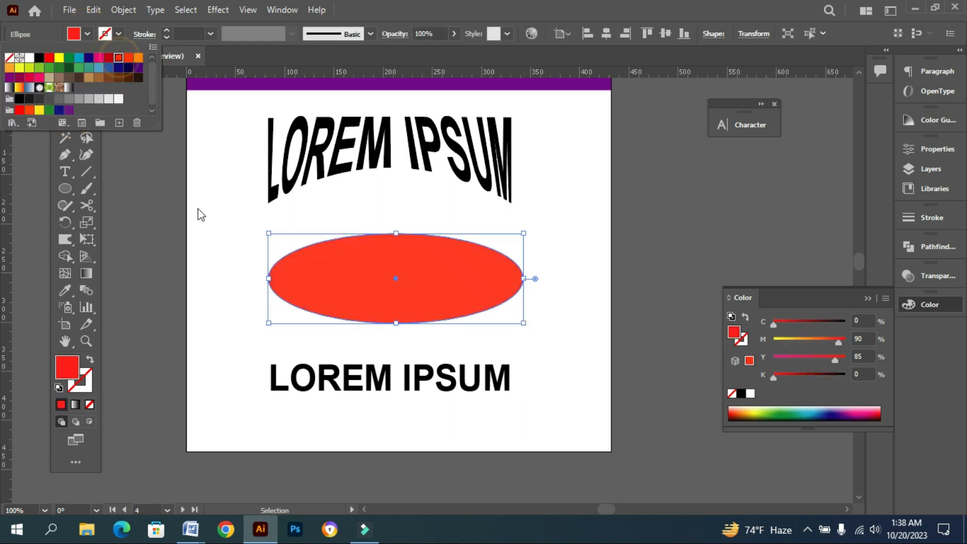
pyautogui.click(211, 241)
pyautogui.moveTo(393, 298)
pyautogui.mouseDown()
pyautogui.moveTo(391, 362)
pyautogui.moveTo(387, 300)
pyautogui.mouseUp()
# Distort the lower "LOREM IPSUM" text into the red ellipse with Envelope Distort's Make with Top Object
pyautogui.moveTo(394, 408); pyautogui.dragTo(345, 302)
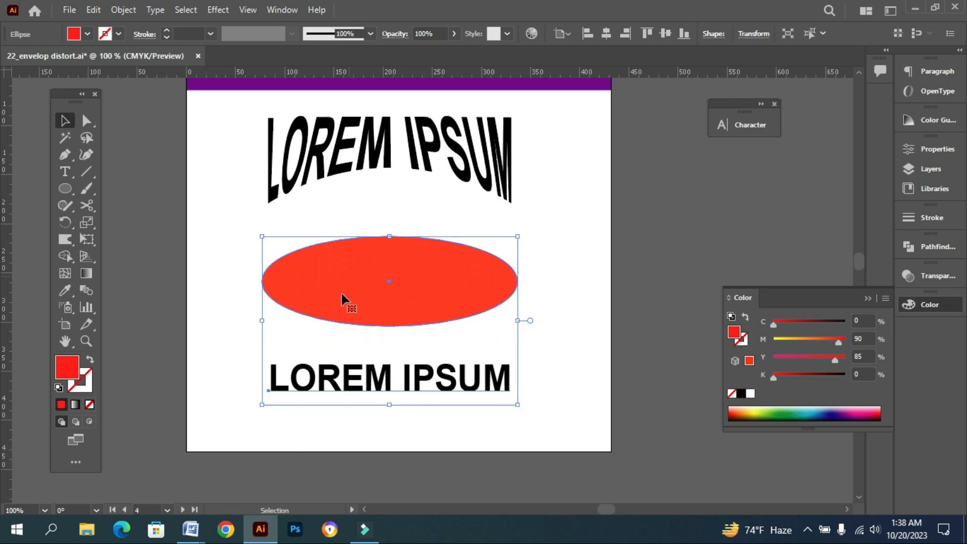
pyautogui.click(125, 10)
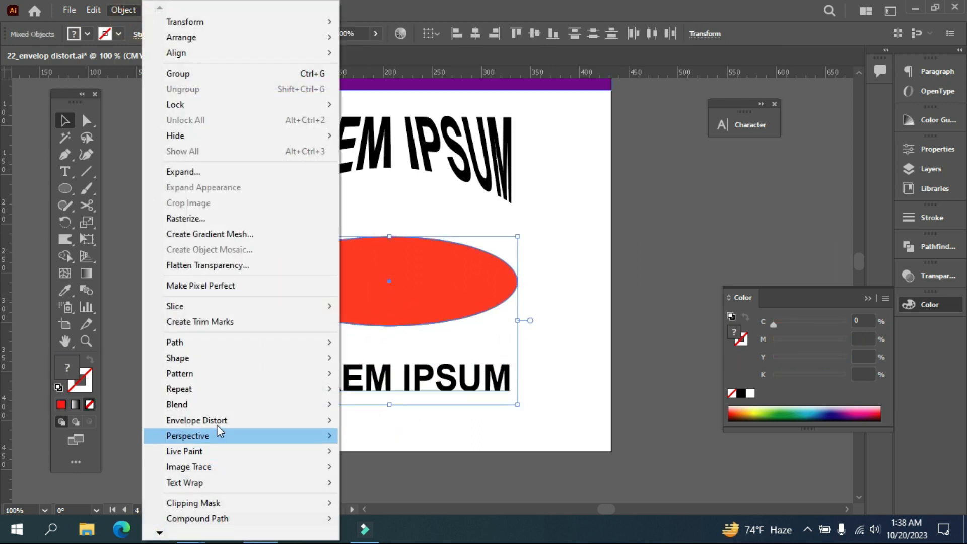
pyautogui.moveTo(216, 423)
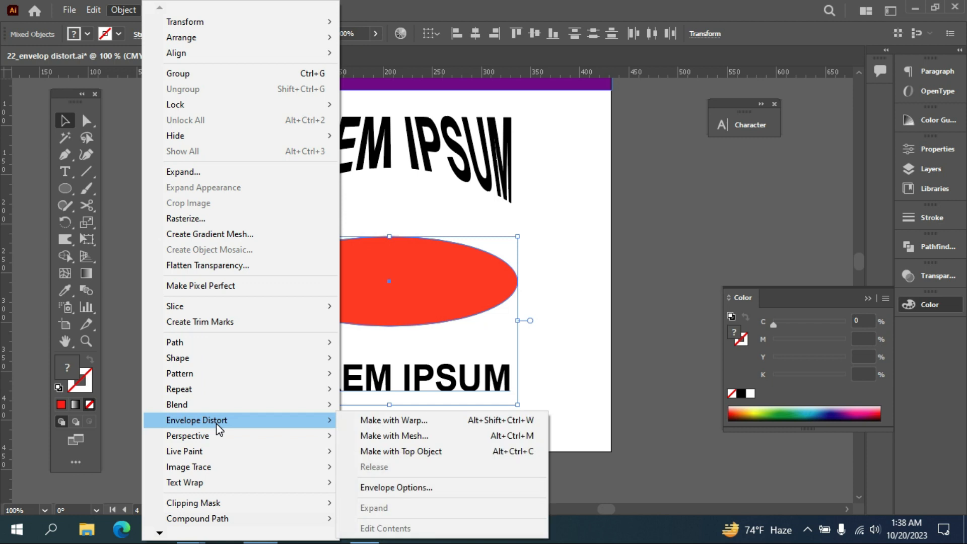
pyautogui.click(470, 450)
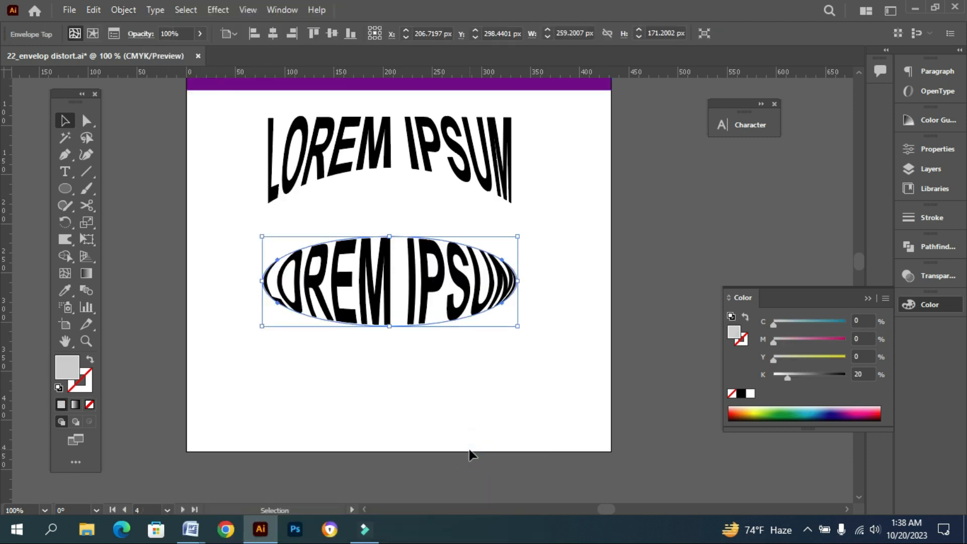
pyautogui.click(451, 398)
# Expand the elliptical "LOREM IPSUM" envelope with only the Object option enabled
pyautogui.click(434, 297)
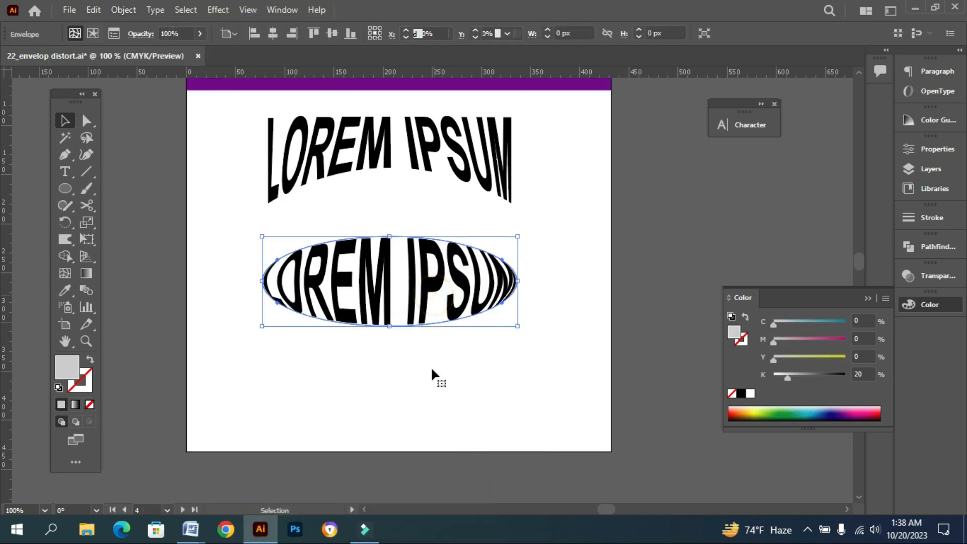
pyautogui.keyDown('ctrl'); pyautogui.keyDown('alt'); pyautogui.click(448, 289); pyautogui.keyUp('alt'); pyautogui.keyUp('ctrl')
pyautogui.moveTo(403, 234); pyautogui.dragTo(406, 367)
pyautogui.moveTo(406, 297); pyautogui.dragTo(397, 200)
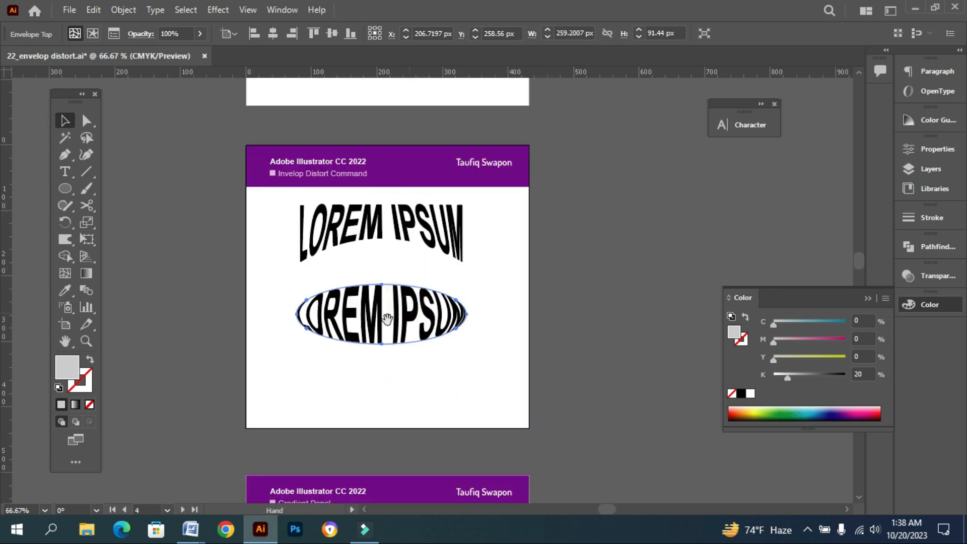
pyautogui.keyDown('ctrl'); pyautogui.click(405, 314); pyautogui.keyUp('ctrl')
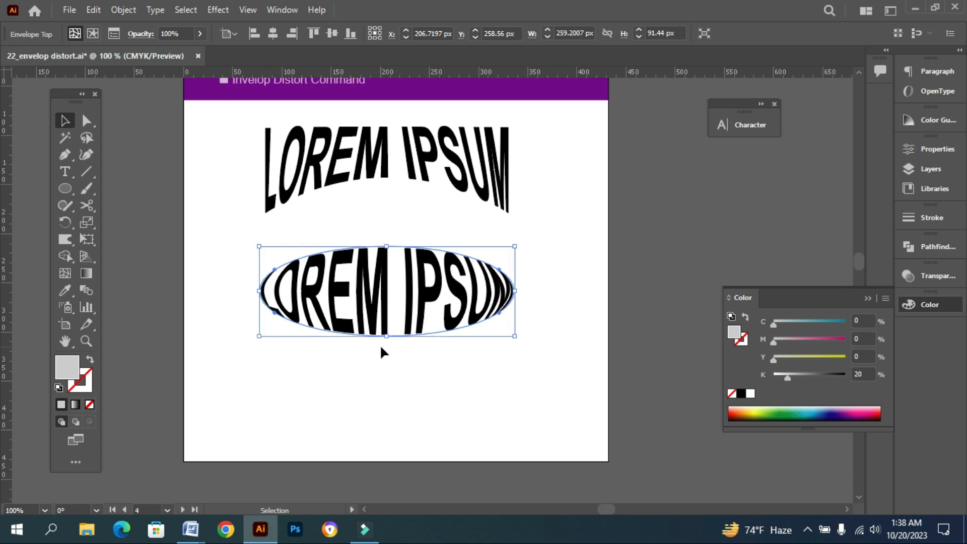
pyautogui.click(394, 401)
pyautogui.click(385, 315)
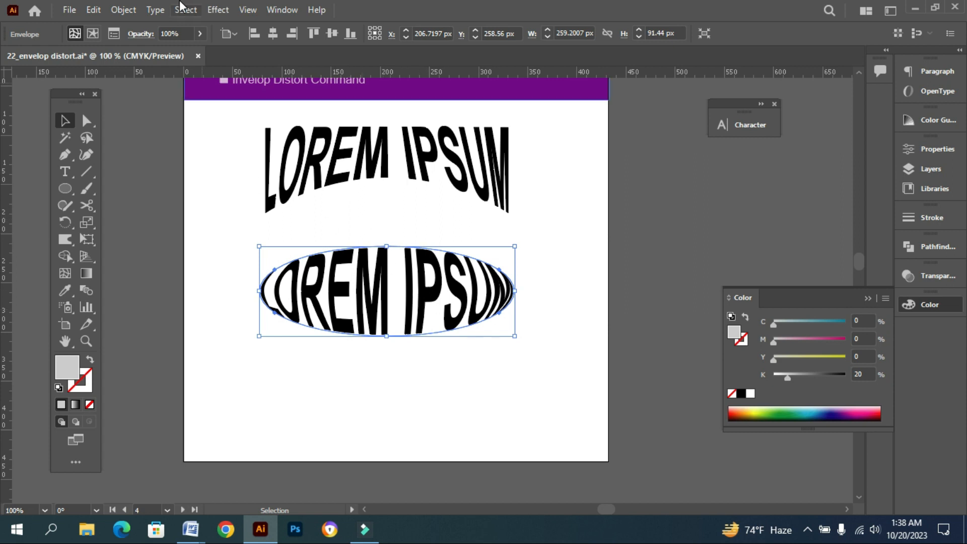
pyautogui.click(127, 11)
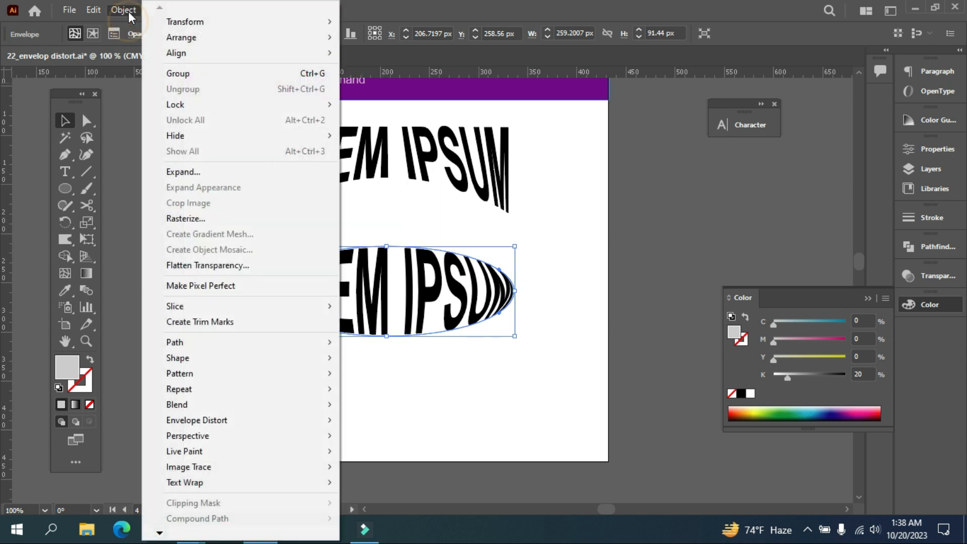
pyautogui.click(183, 172)
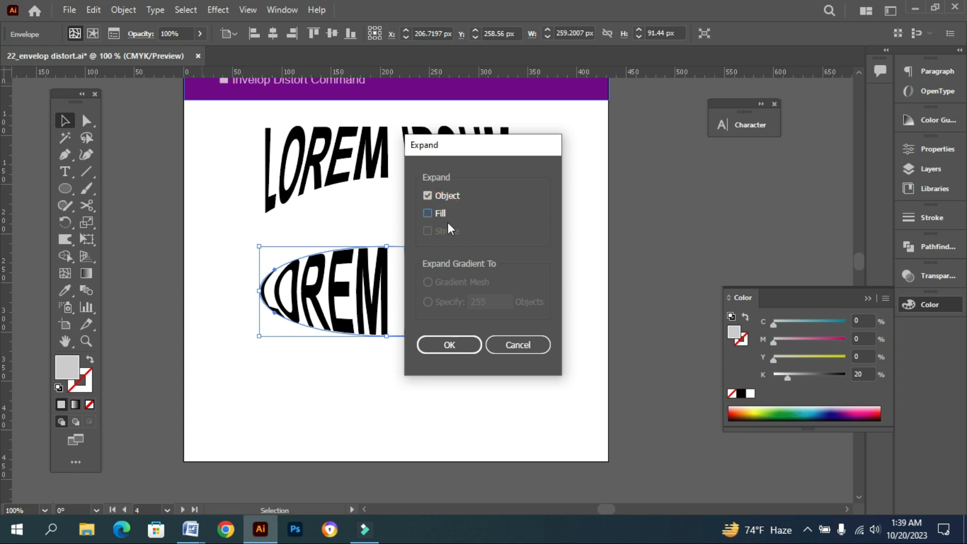
pyautogui.click(452, 346)
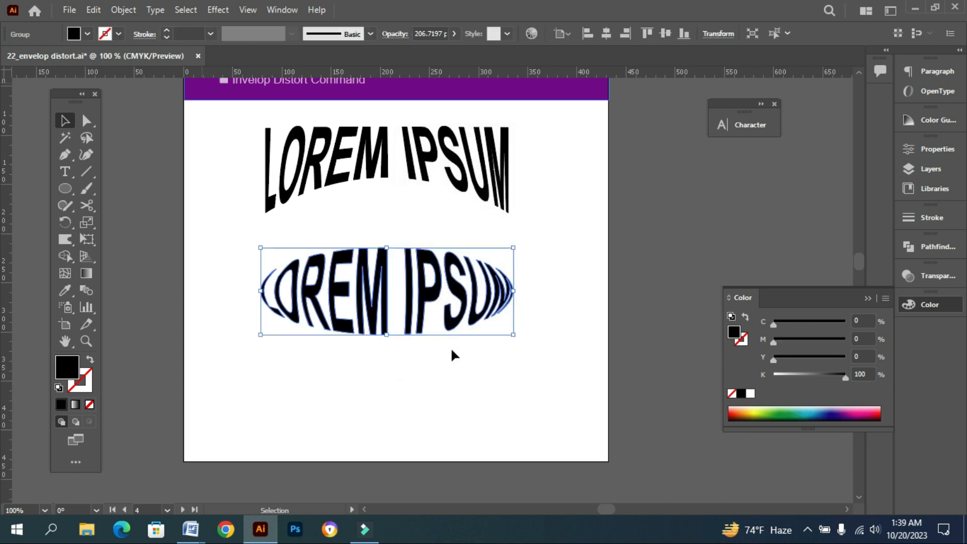
pyautogui.click(450, 350)
pyautogui.click(423, 295)
# Expand the envelope of the orange block pattern on the artboard above with only the Object option enabled
pyautogui.press('space')
pyautogui.moveTo(356, 149); pyautogui.dragTo(340, 380)
pyautogui.moveTo(340, 227); pyautogui.dragTo(338, 417)
pyautogui.moveTo(343, 289); pyautogui.dragTo(324, 428)
pyautogui.click(389, 334)
pyautogui.click(123, 8)
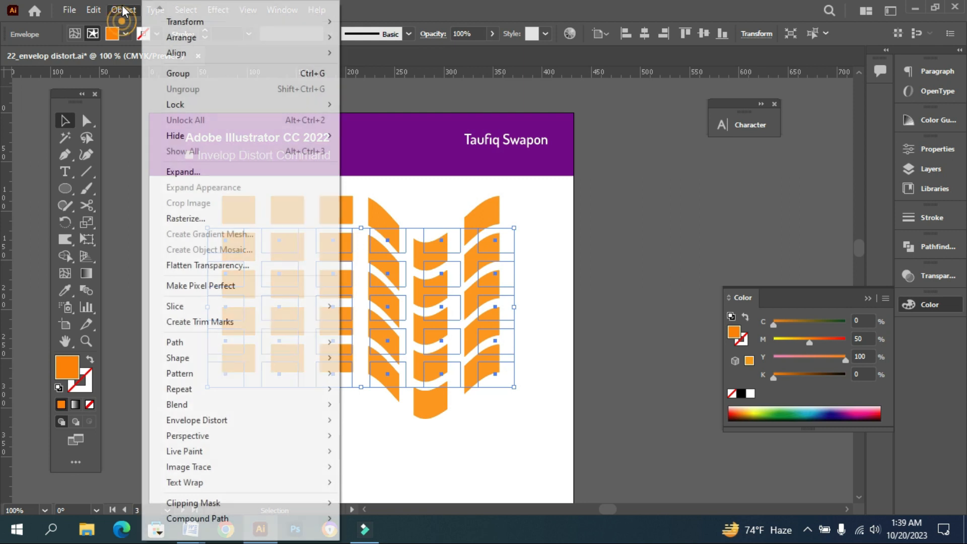
pyautogui.click(196, 173)
pyautogui.click(445, 213)
pyautogui.click(448, 344)
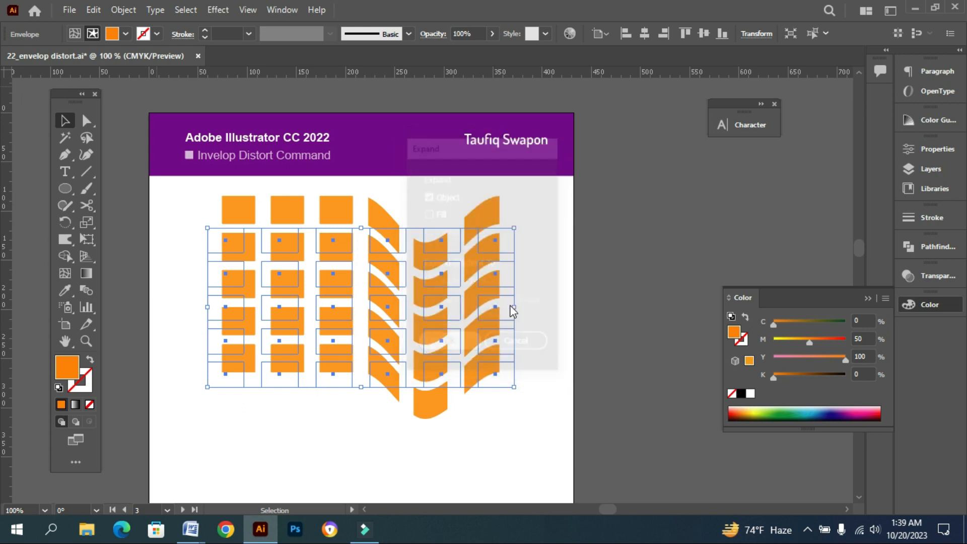
pyautogui.click(543, 272)
# Ungroup the expanded orange blocks and move one block in each of the last two columns separately
pyautogui.click(494, 298)
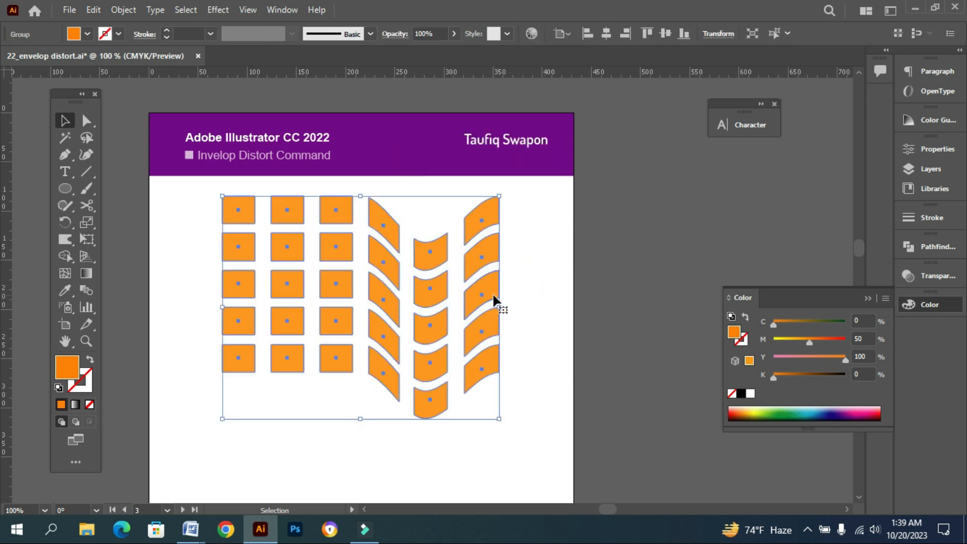
pyautogui.rightClick(493, 301)
pyautogui.click(559, 168)
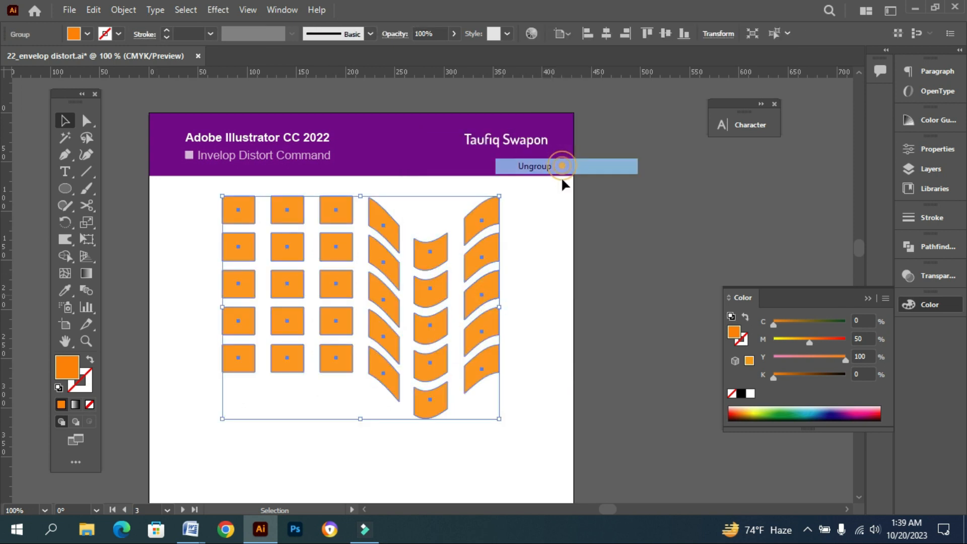
pyautogui.click(548, 276)
pyautogui.moveTo(432, 294); pyautogui.dragTo(432, 313)
pyautogui.moveTo(487, 303); pyautogui.dragTo(499, 278)
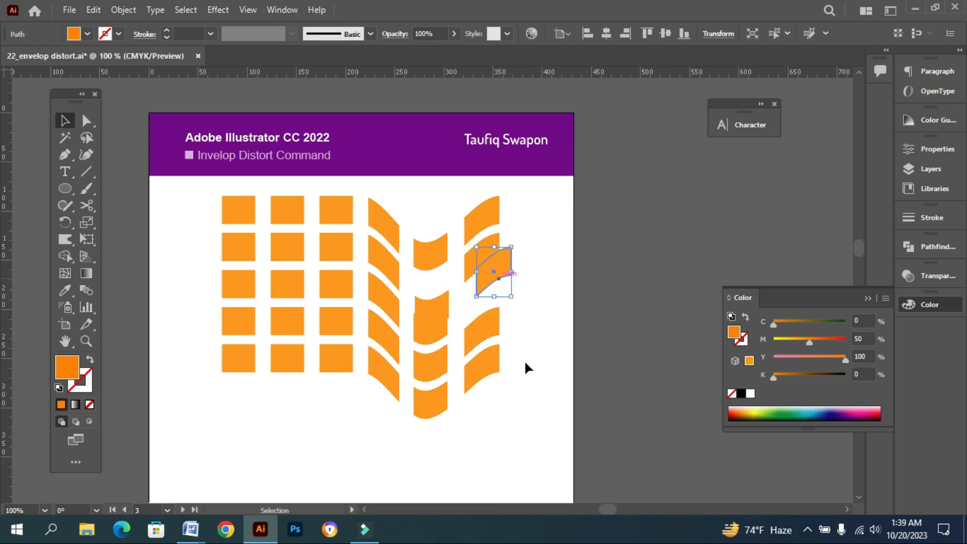
pyautogui.click(543, 328)
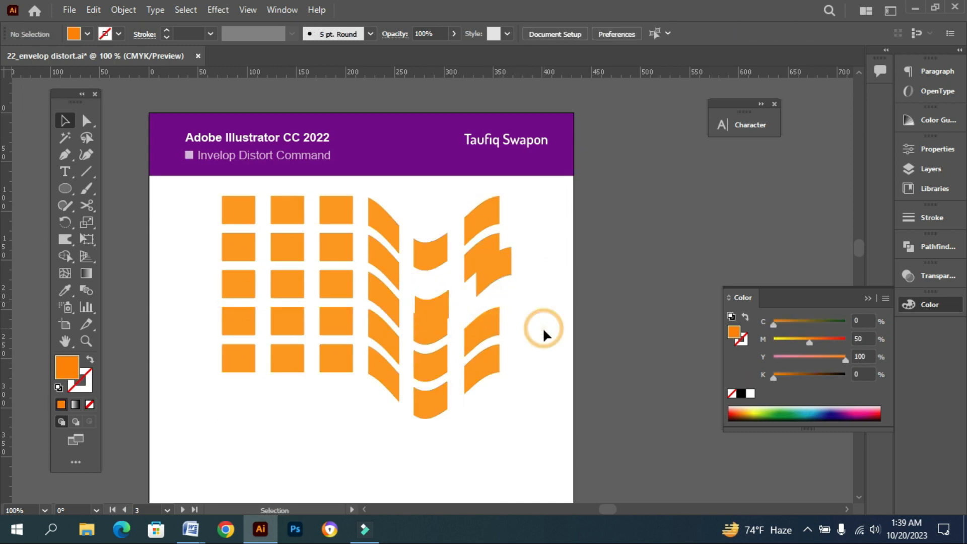
# Undo the two block moves, the ungrouping and the expansion of the orange pattern
pyautogui.hotkey('ctrl', 'z')
pyautogui.hotkey('ctrl', 'z')
pyautogui.hotkey('ctrl', 'z')
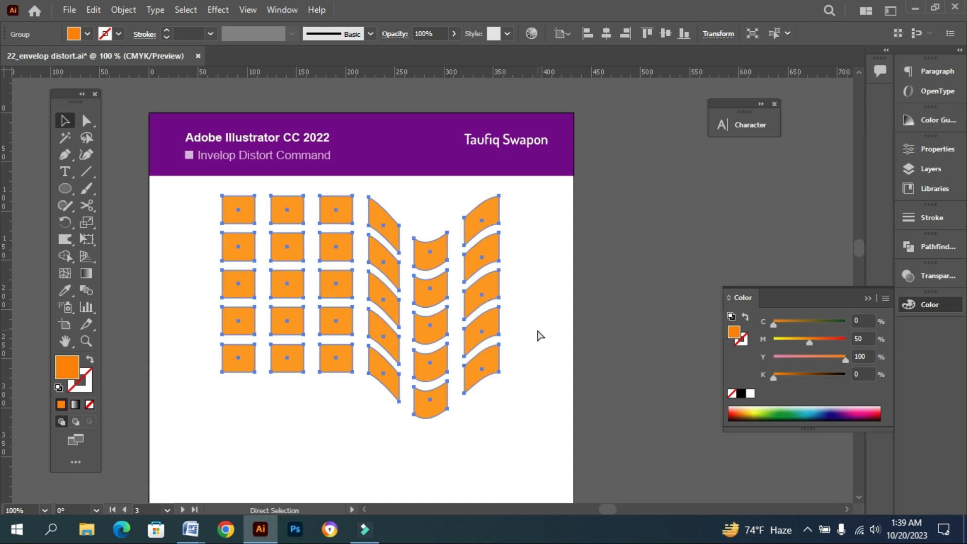
pyautogui.hotkey('ctrl', 'z')
# Expand the orange block pattern's envelope with the Object and Fill options enabled
pyautogui.click(537, 330)
pyautogui.click(494, 324)
pyautogui.click(120, 10)
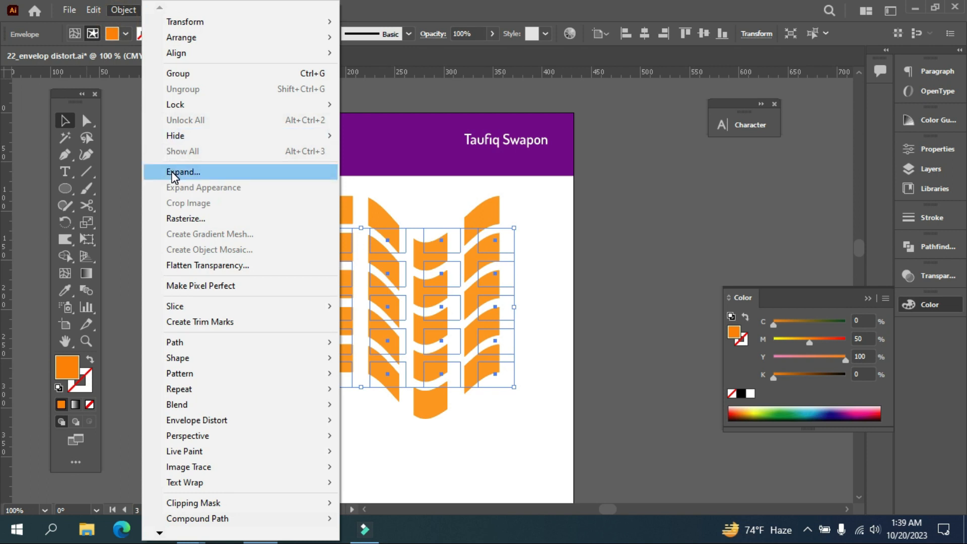
pyautogui.click(173, 173)
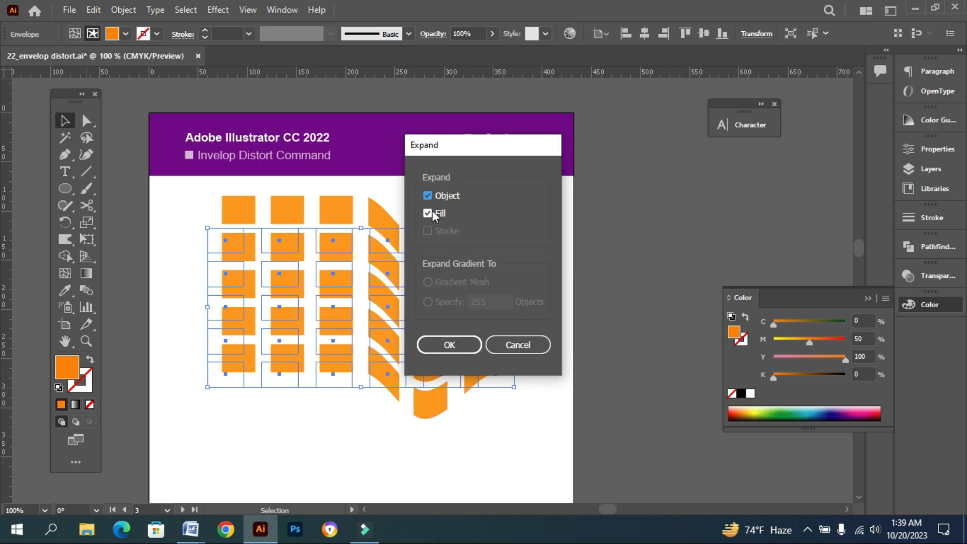
pyautogui.click(438, 343)
pyautogui.click(519, 271)
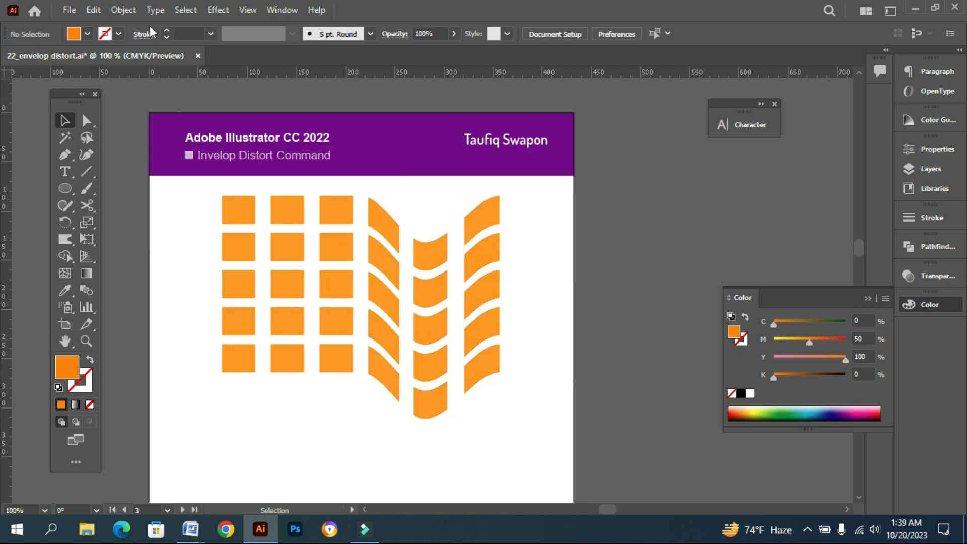
pyautogui.click(123, 10)
pyautogui.moveTo(237, 421)
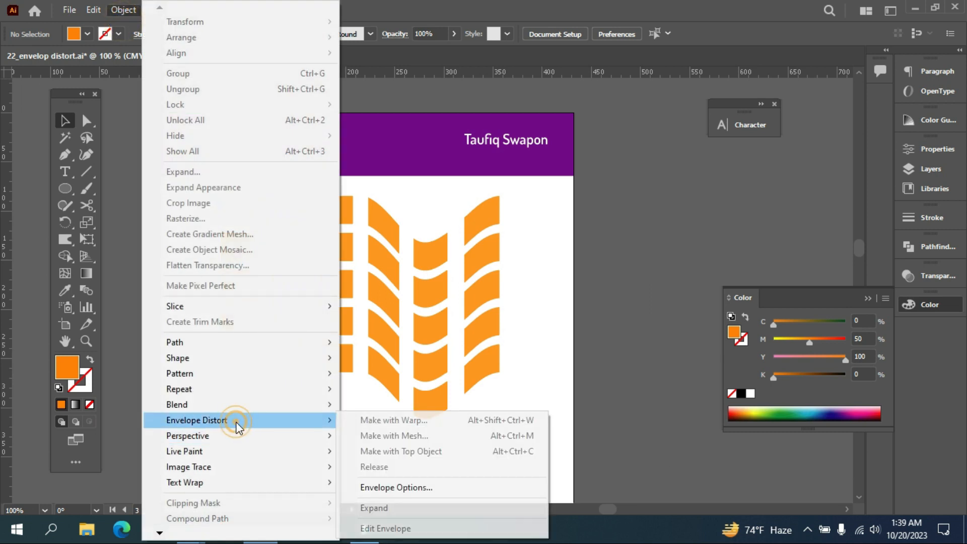
pyautogui.click(524, 329)
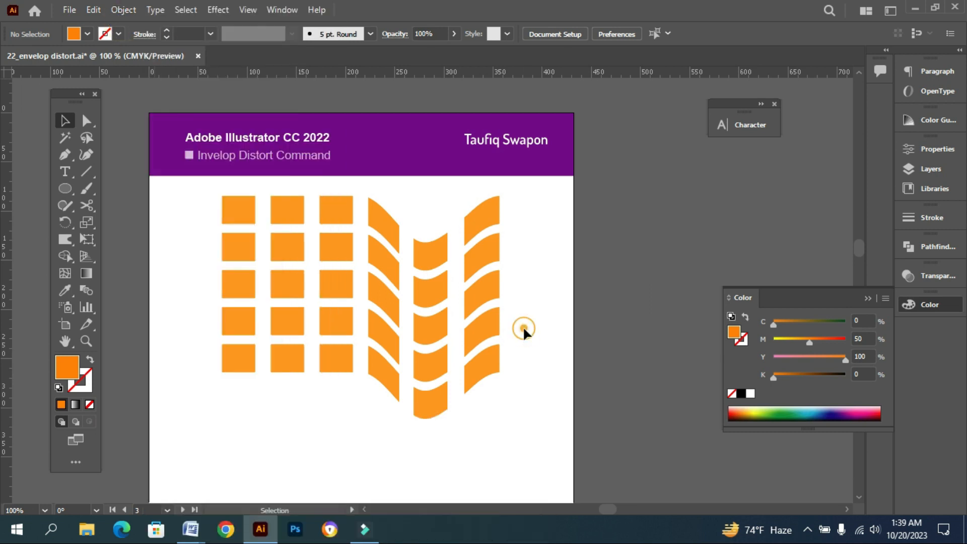